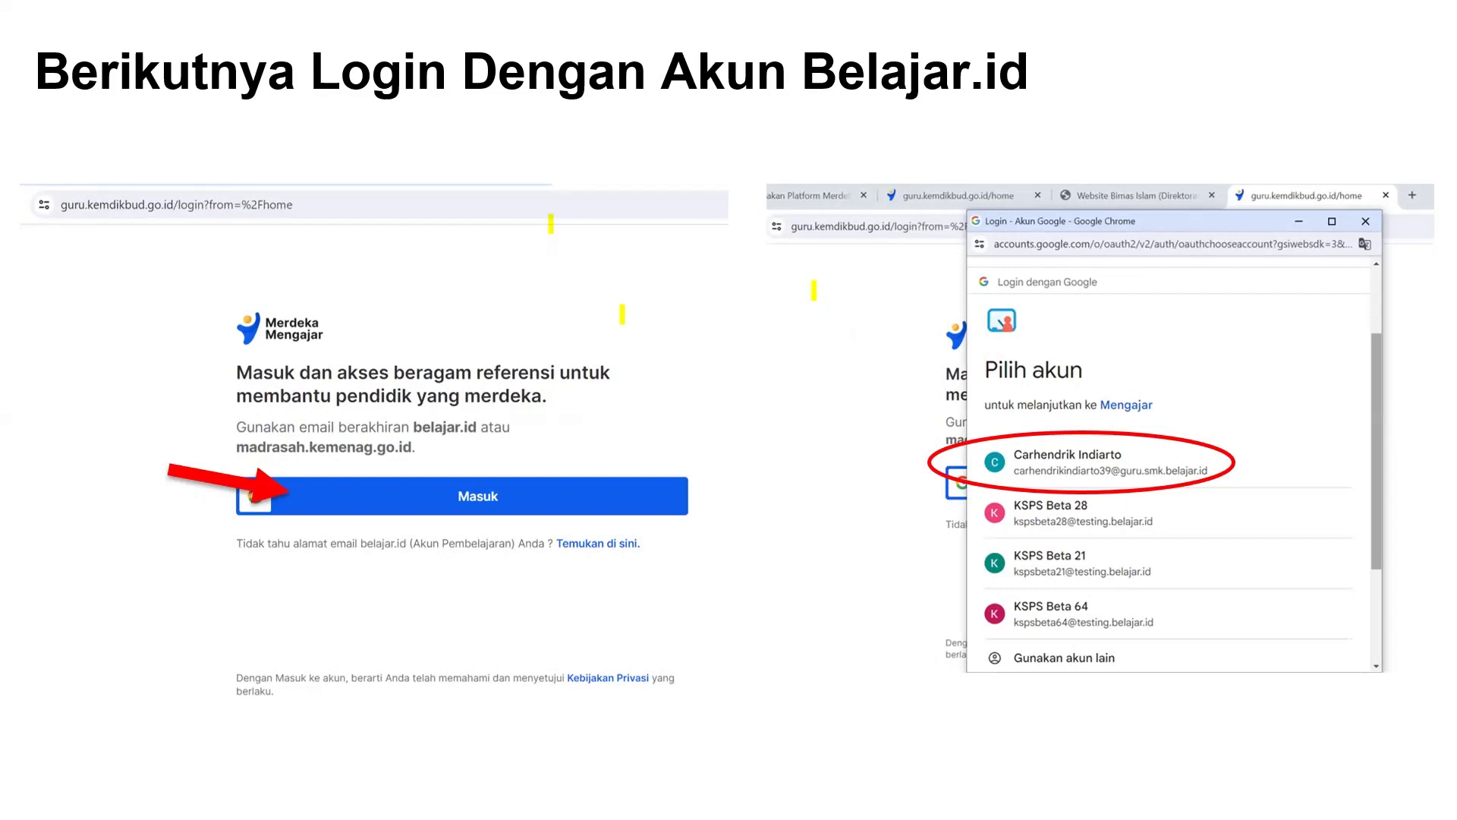
- Advance the slide show to the "Selanjutnya" slide and reveal the arrow at Selanjutnya and the circle around Pengelolaan Kinerja
{"action": "right_click", "coordinate": [815, 291]}
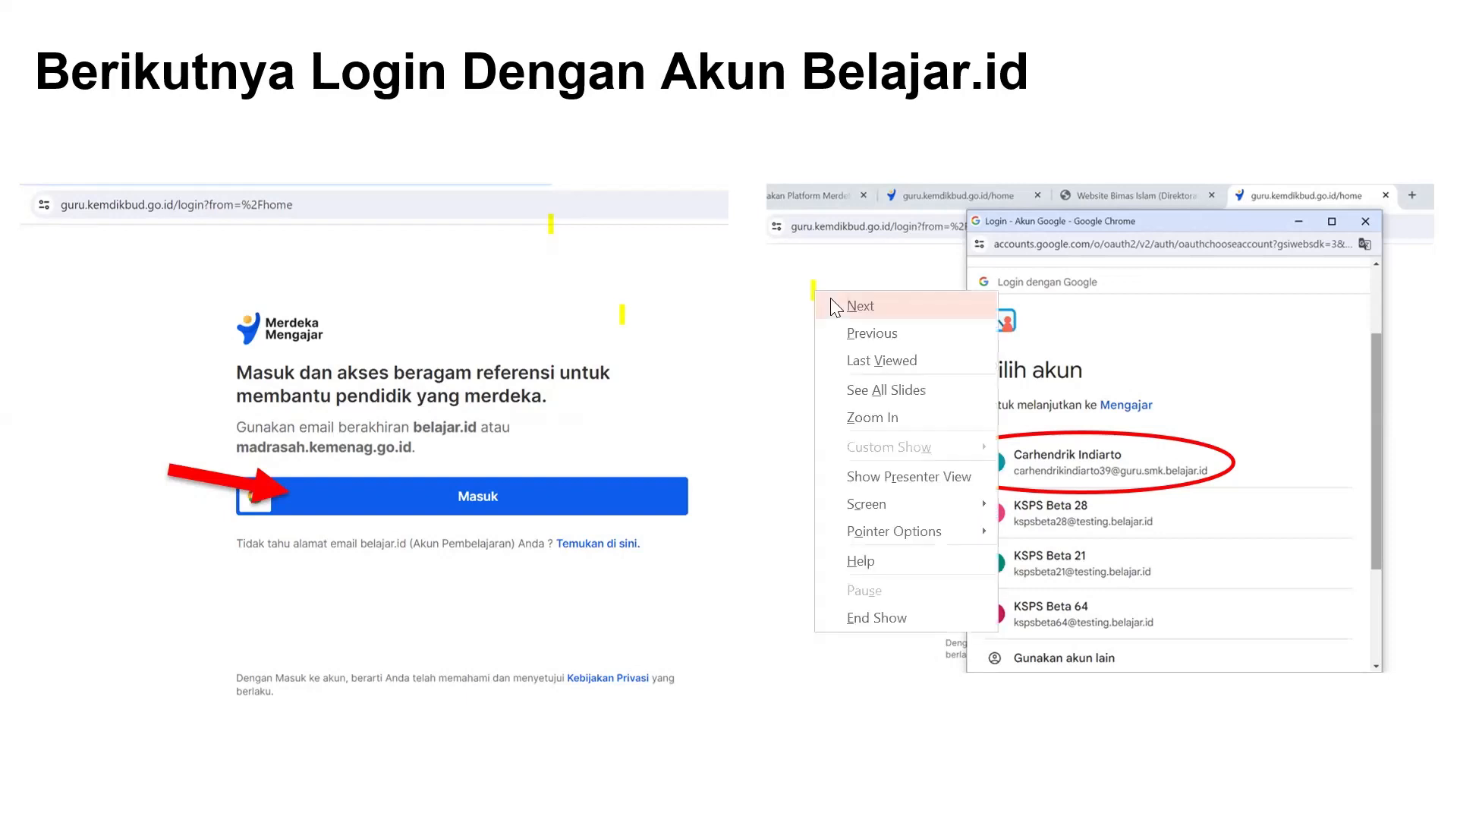
{"action": "left_click", "coordinate": [860, 305]}
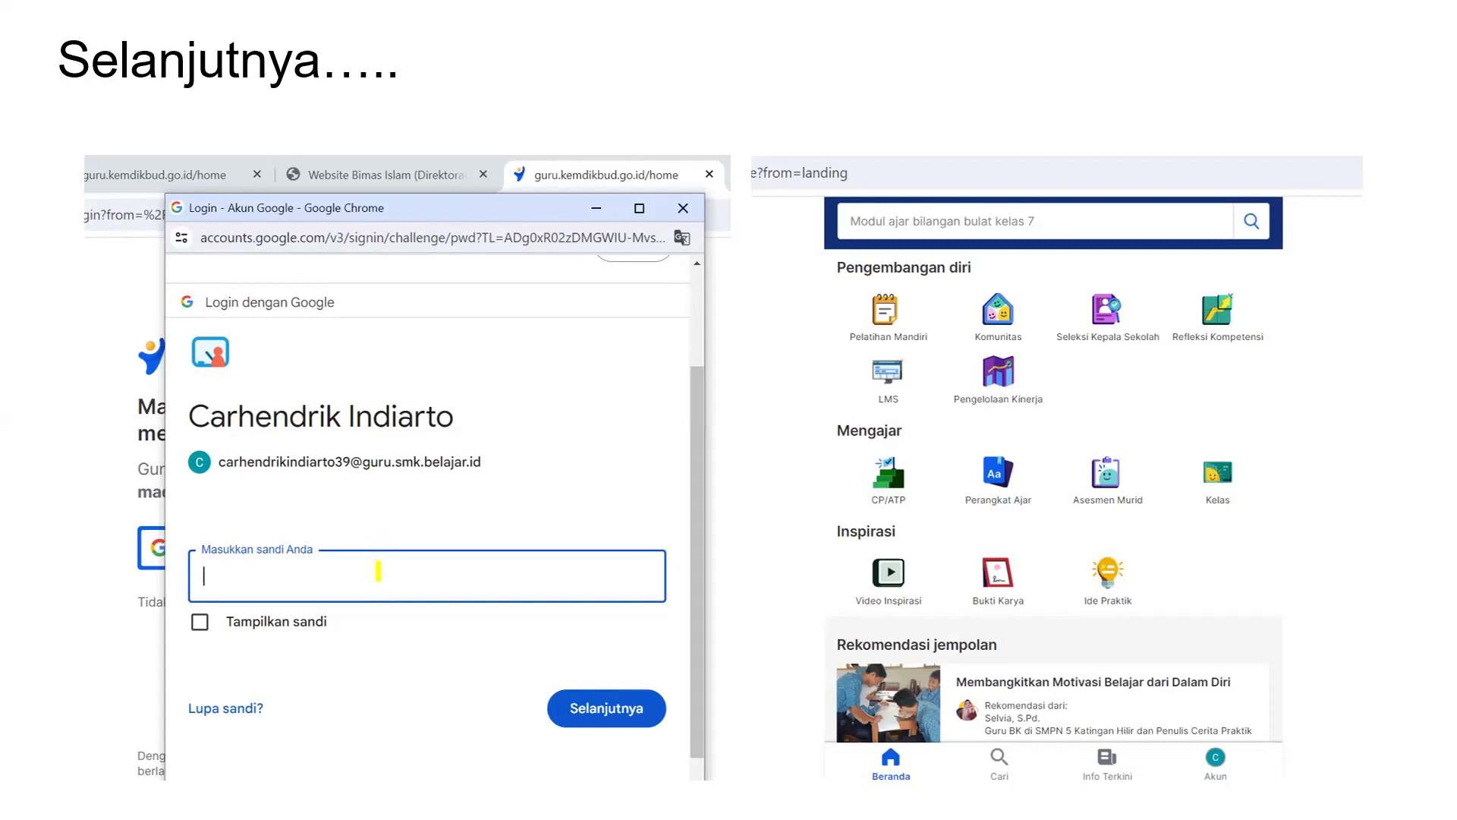
{"action": "right_click", "coordinate": [639, 374]}
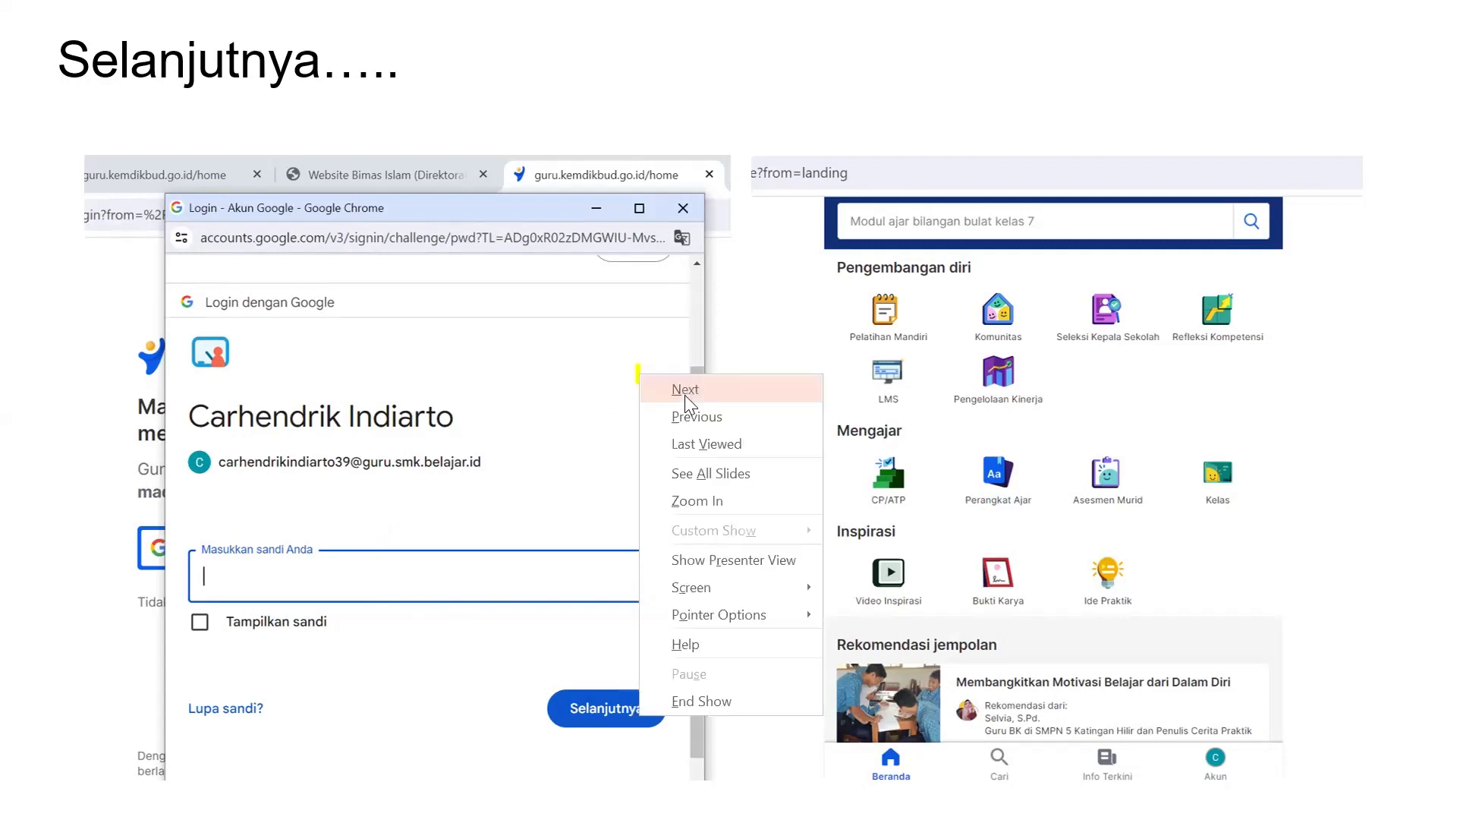
{"action": "left_click", "coordinate": [684, 394]}
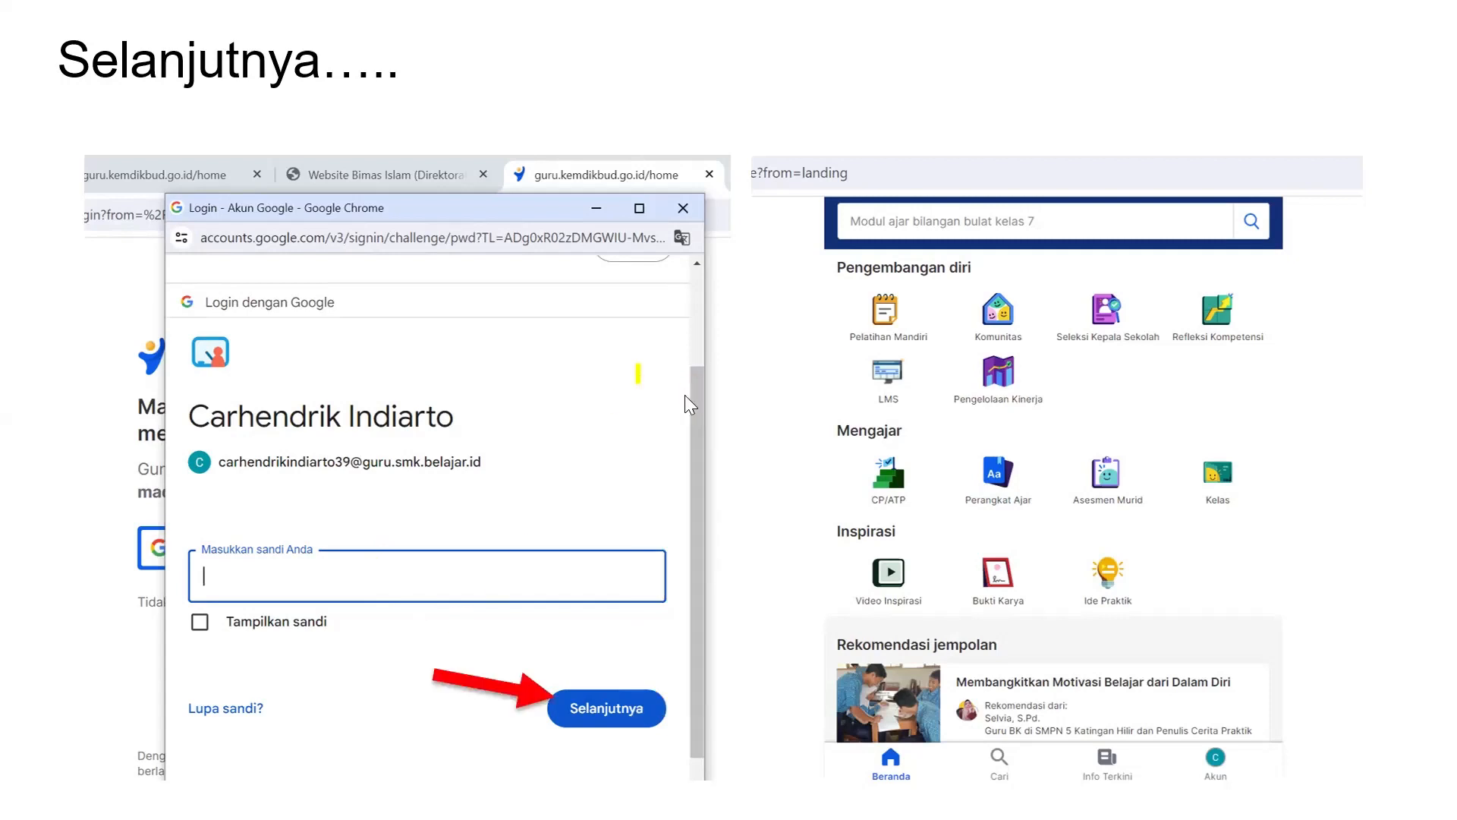
{"action": "right_click", "coordinate": [685, 394]}
{"action": "left_click", "coordinate": [728, 412]}
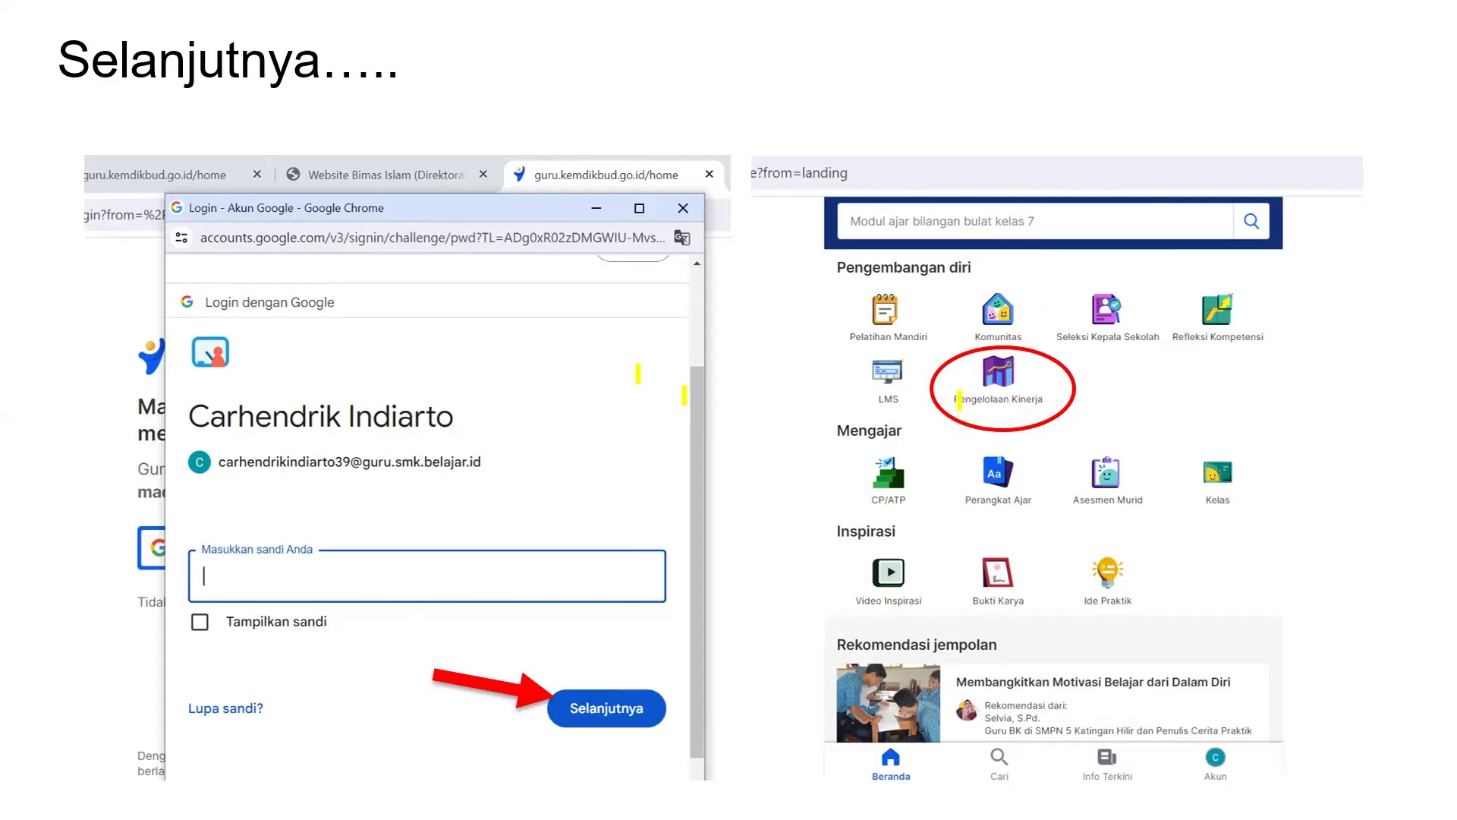
- Mark Pengelolaan Kinerja and Akun with the highlighter, and advance to the "Selamat telah masuk ke laman Pelaksanaan Kinerja PMM" slide
{"action": "left_click_drag", "start_coordinate": [959, 399], "coordinate": [1052, 399]}
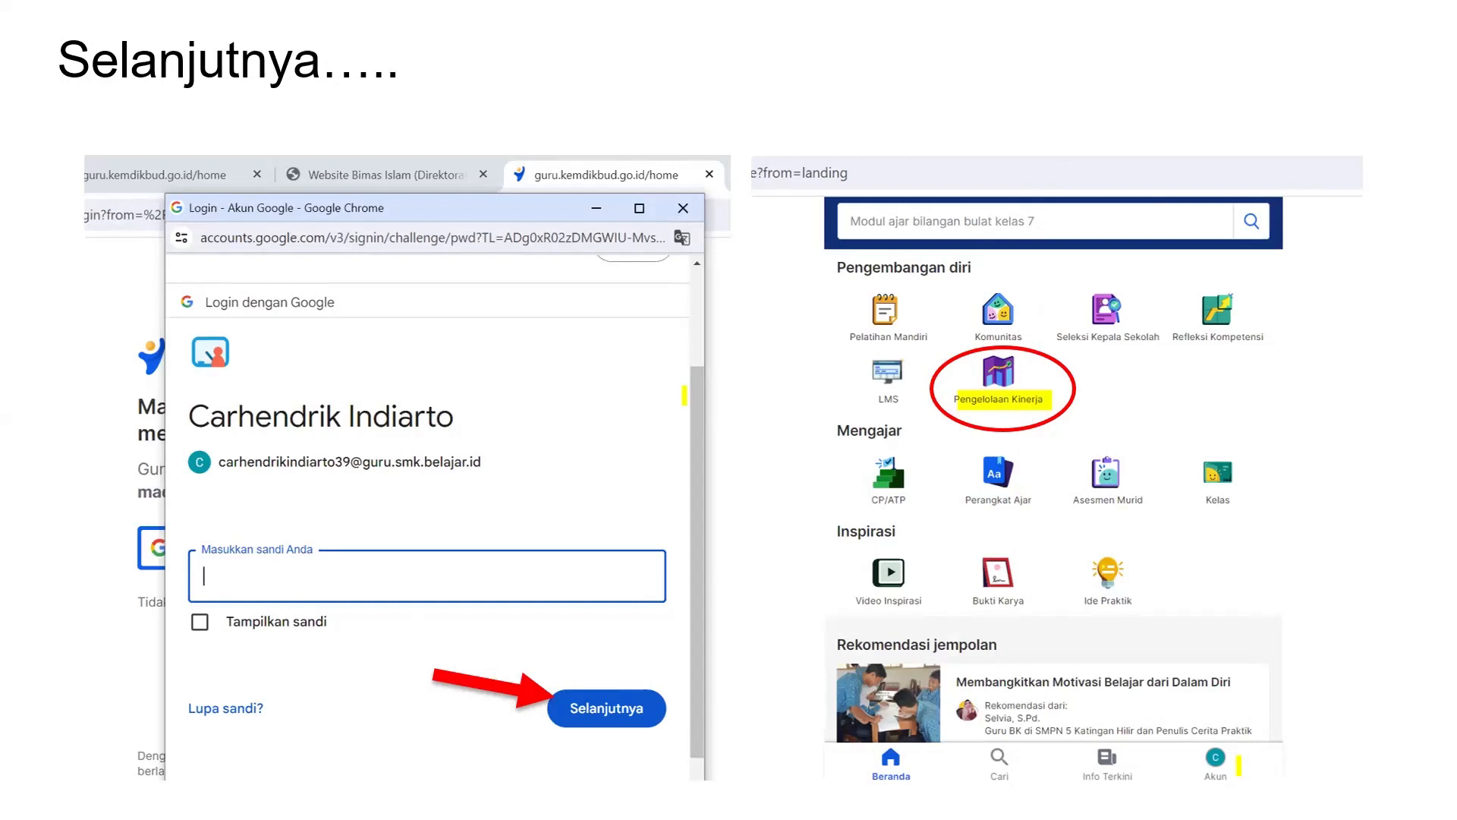
{"action": "mouse_move", "coordinate": [1239, 763]}
{"action": "left_mouse_down"}
{"action": "mouse_move", "coordinate": [1206, 755]}
{"action": "mouse_move", "coordinate": [1235, 768]}
{"action": "mouse_move", "coordinate": [1208, 776]}
{"action": "left_mouse_up"}
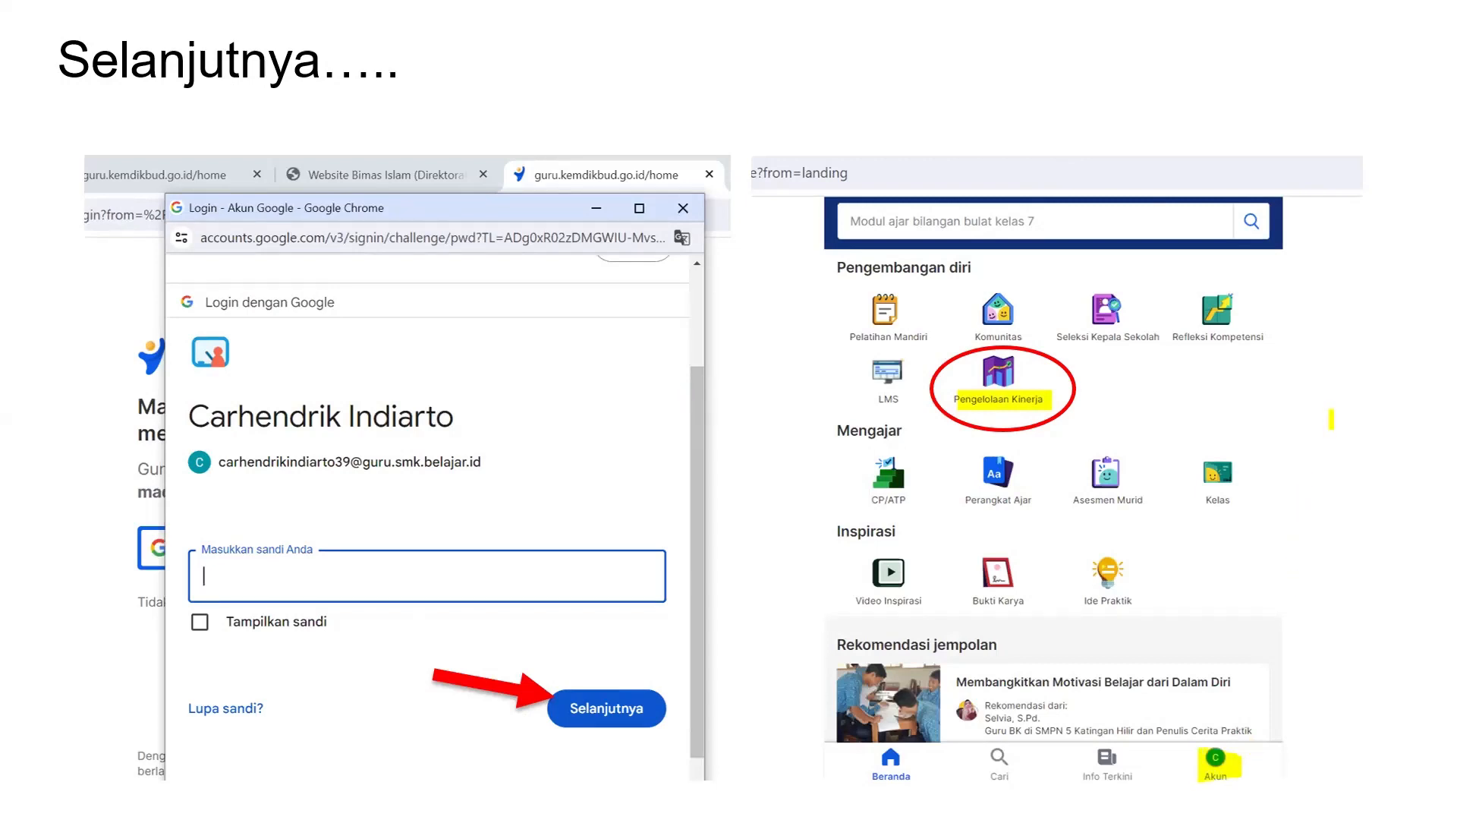
{"action": "right_click", "coordinate": [1342, 305]}
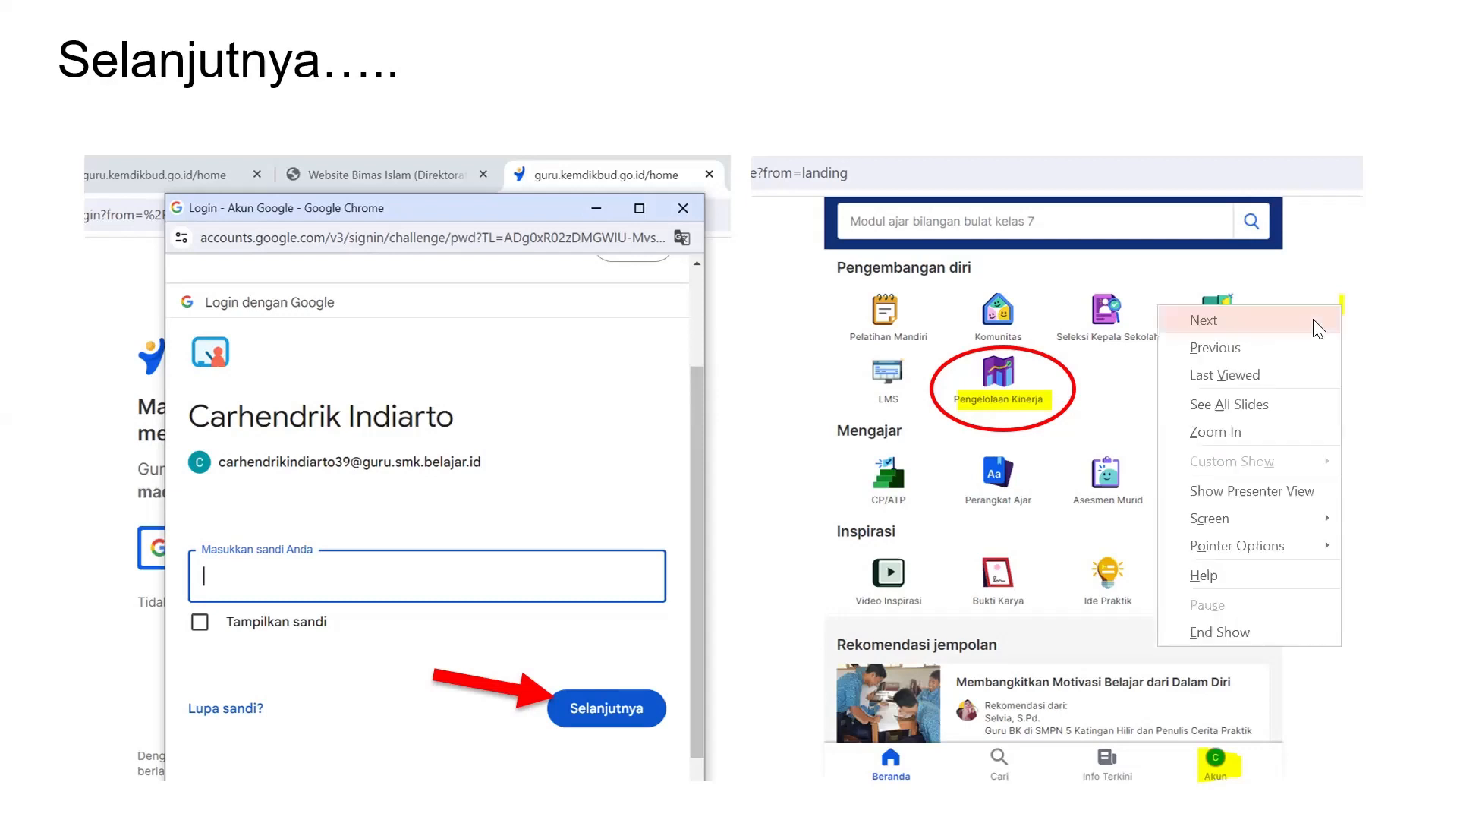
{"action": "left_click", "coordinate": [1319, 325]}
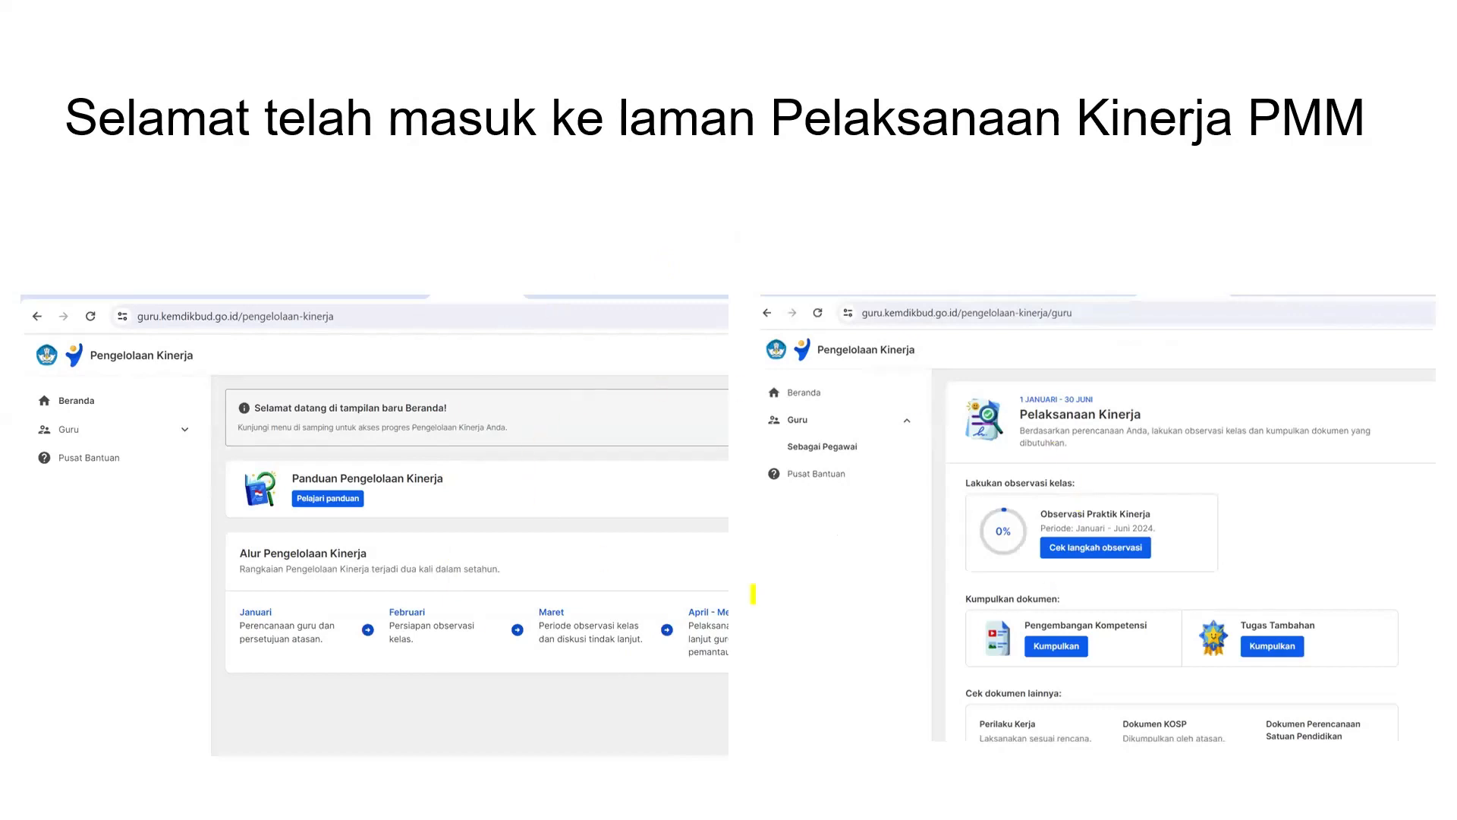
- Reveal the arrows pointing at Guru and Sebagai Pegawai, and advance to the slide explaining Cek langkah observasi
{"action": "right_click", "coordinate": [695, 227]}
{"action": "left_click", "coordinate": [738, 245]}
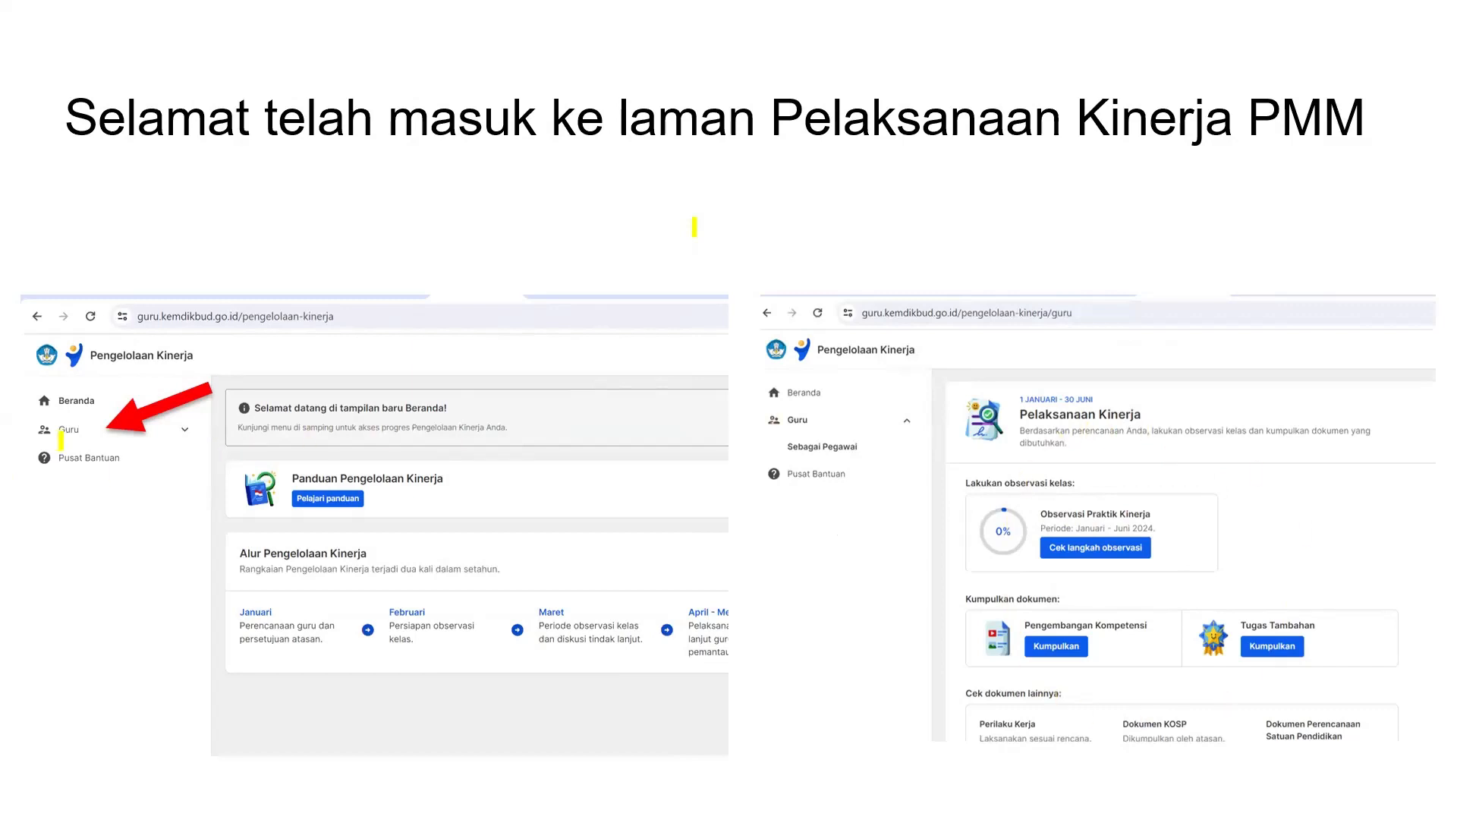
{"action": "right_click", "coordinate": [330, 208]}
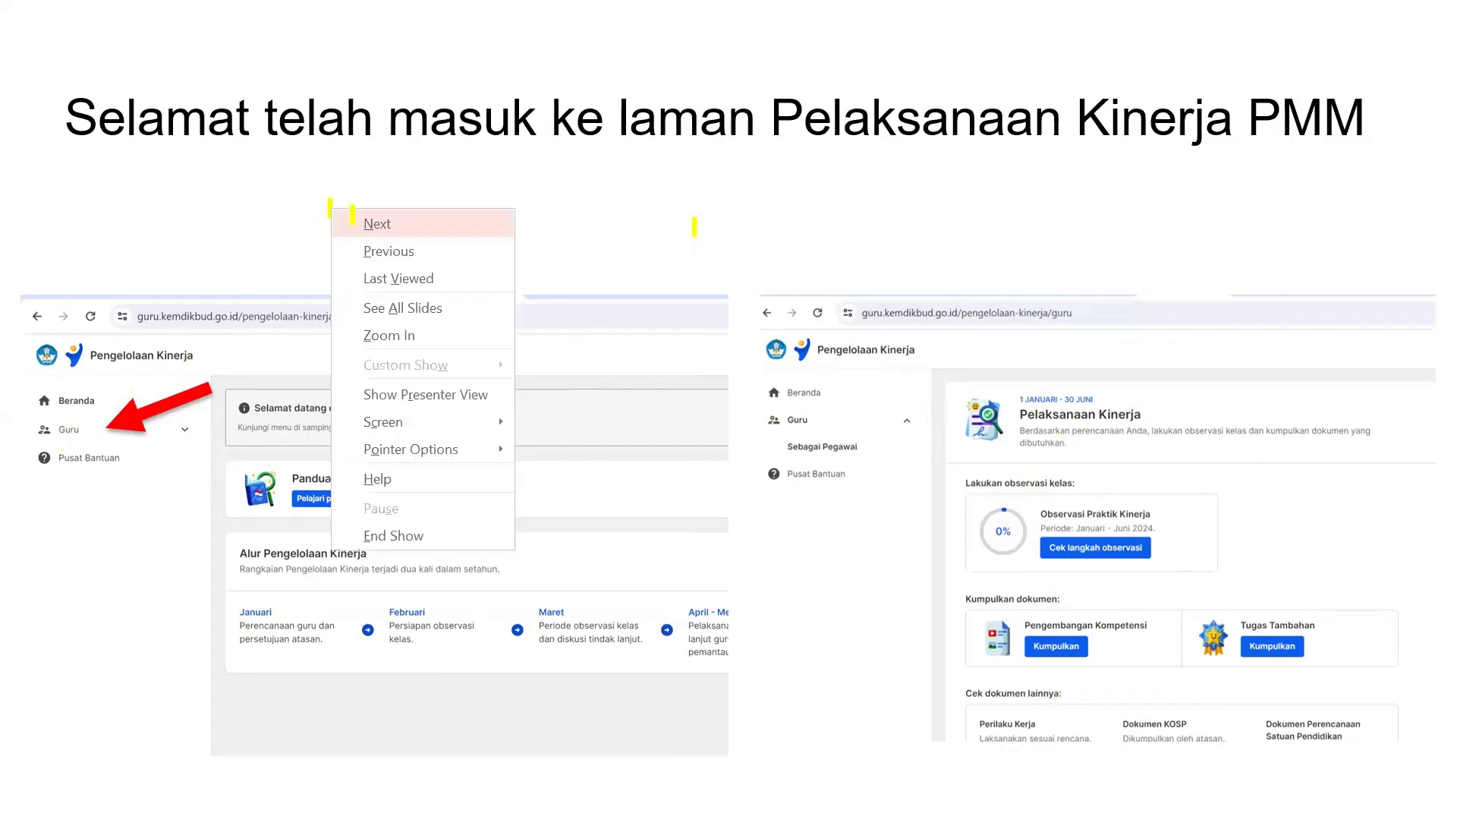
{"action": "left_click", "coordinate": [353, 220]}
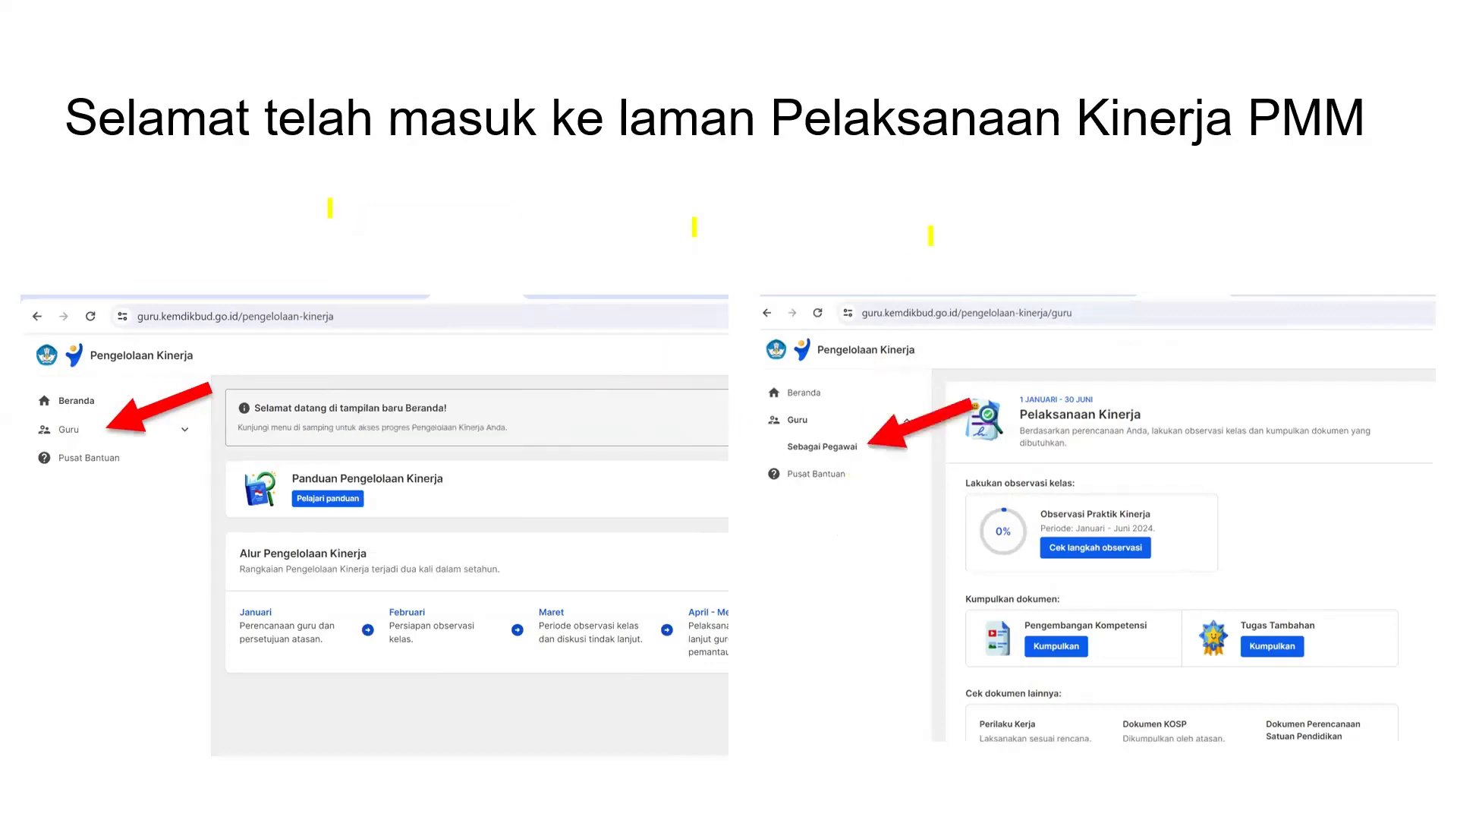
{"action": "right_click", "coordinate": [996, 197]}
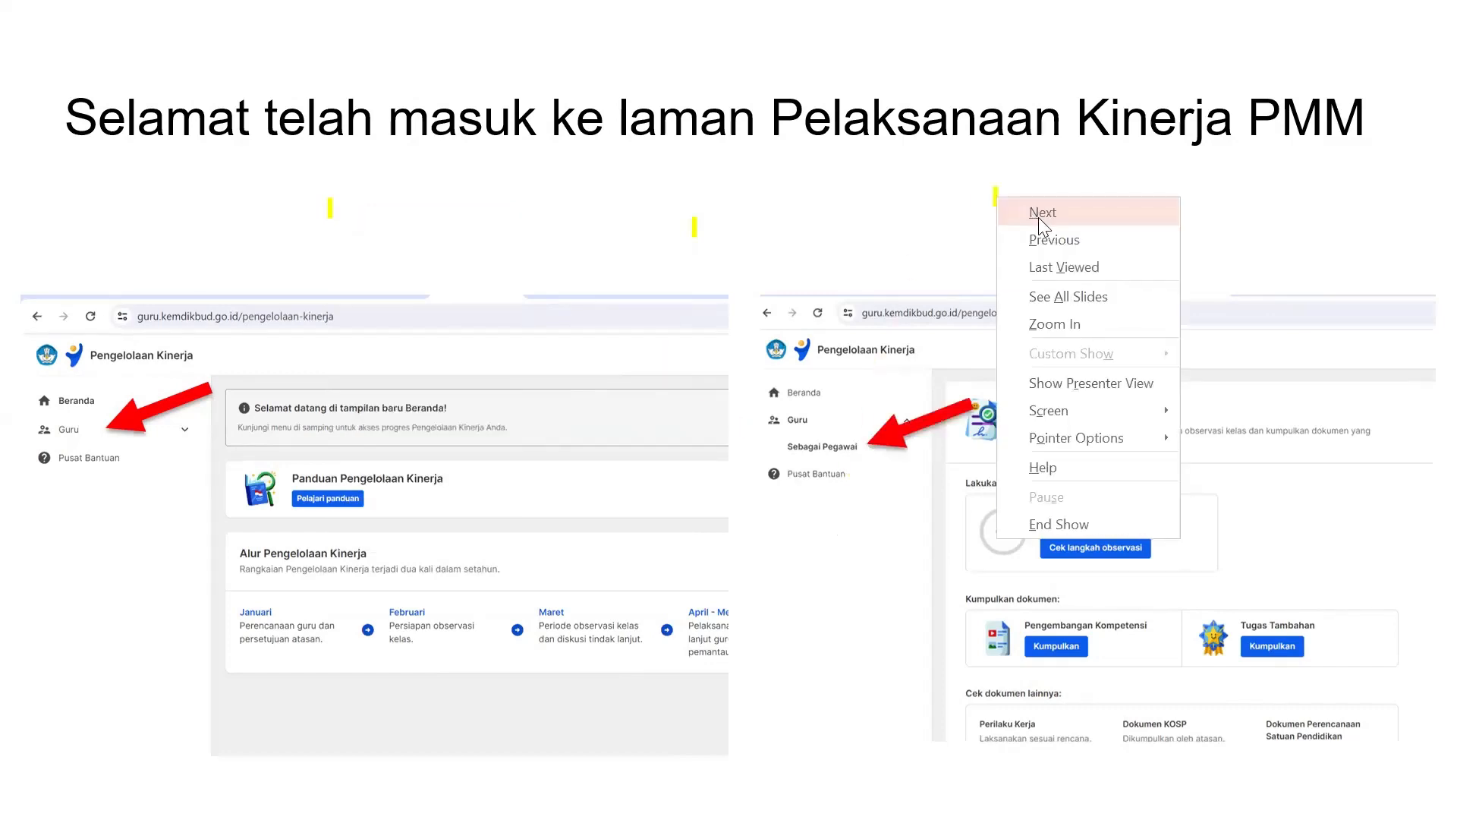
{"action": "left_click", "coordinate": [1038, 215]}
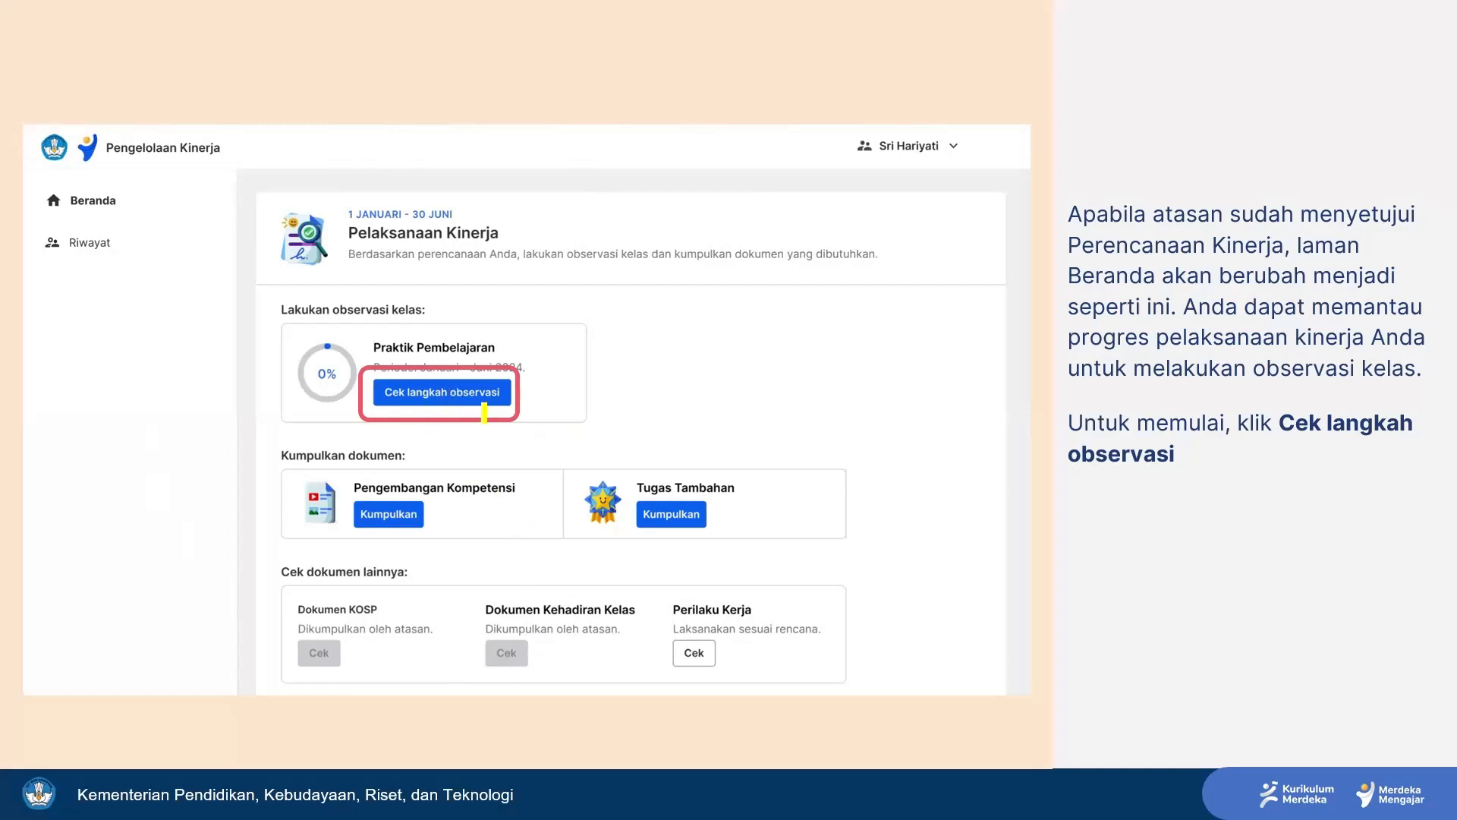
- Advance the slide show past the "2A Diskusi Persiapan Observasi Kelas" slide to the "Simulasi" slide
{"action": "right_click", "coordinate": [624, 218]}
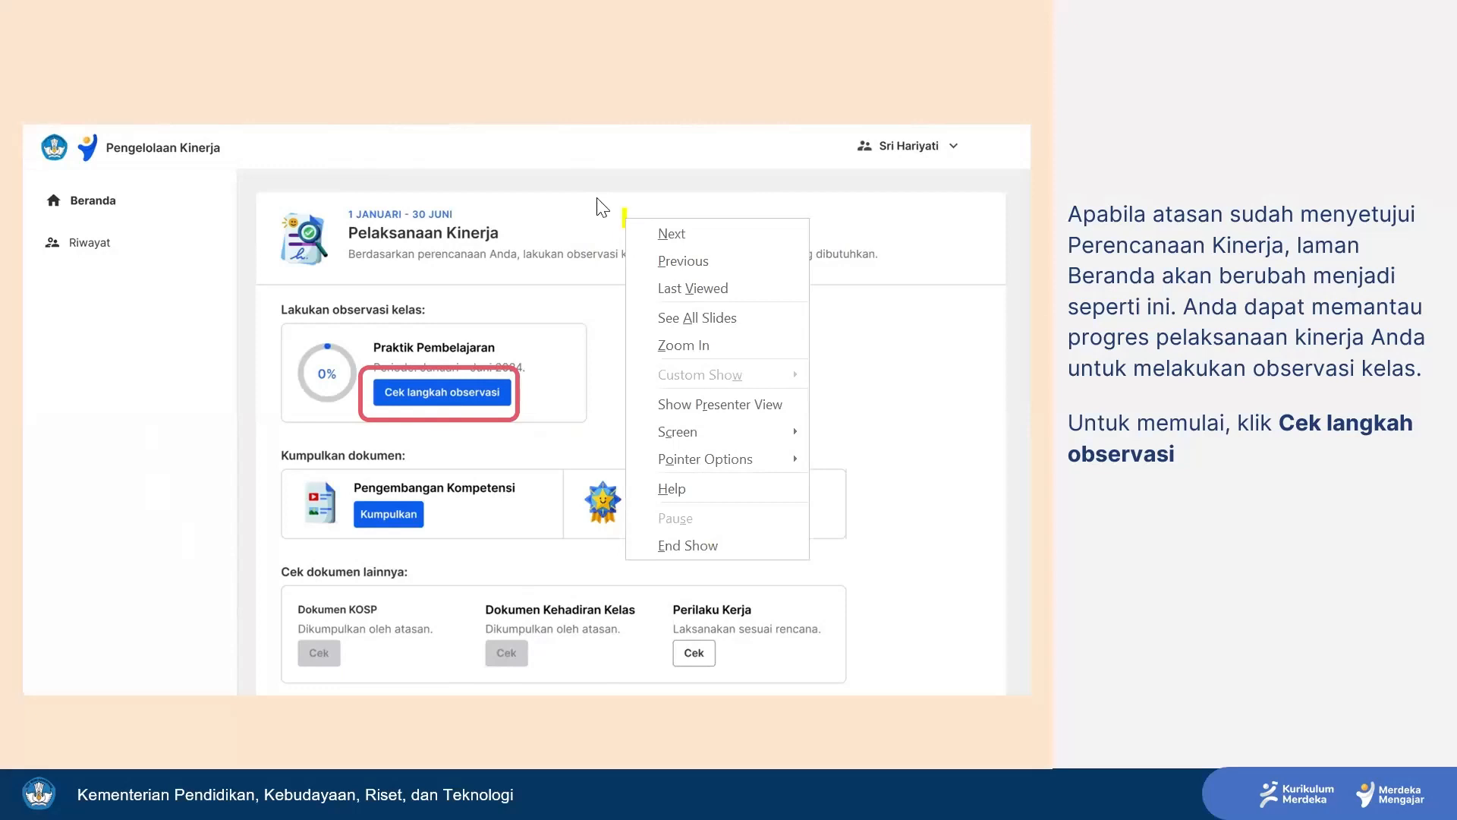
{"action": "left_click", "coordinate": [587, 153]}
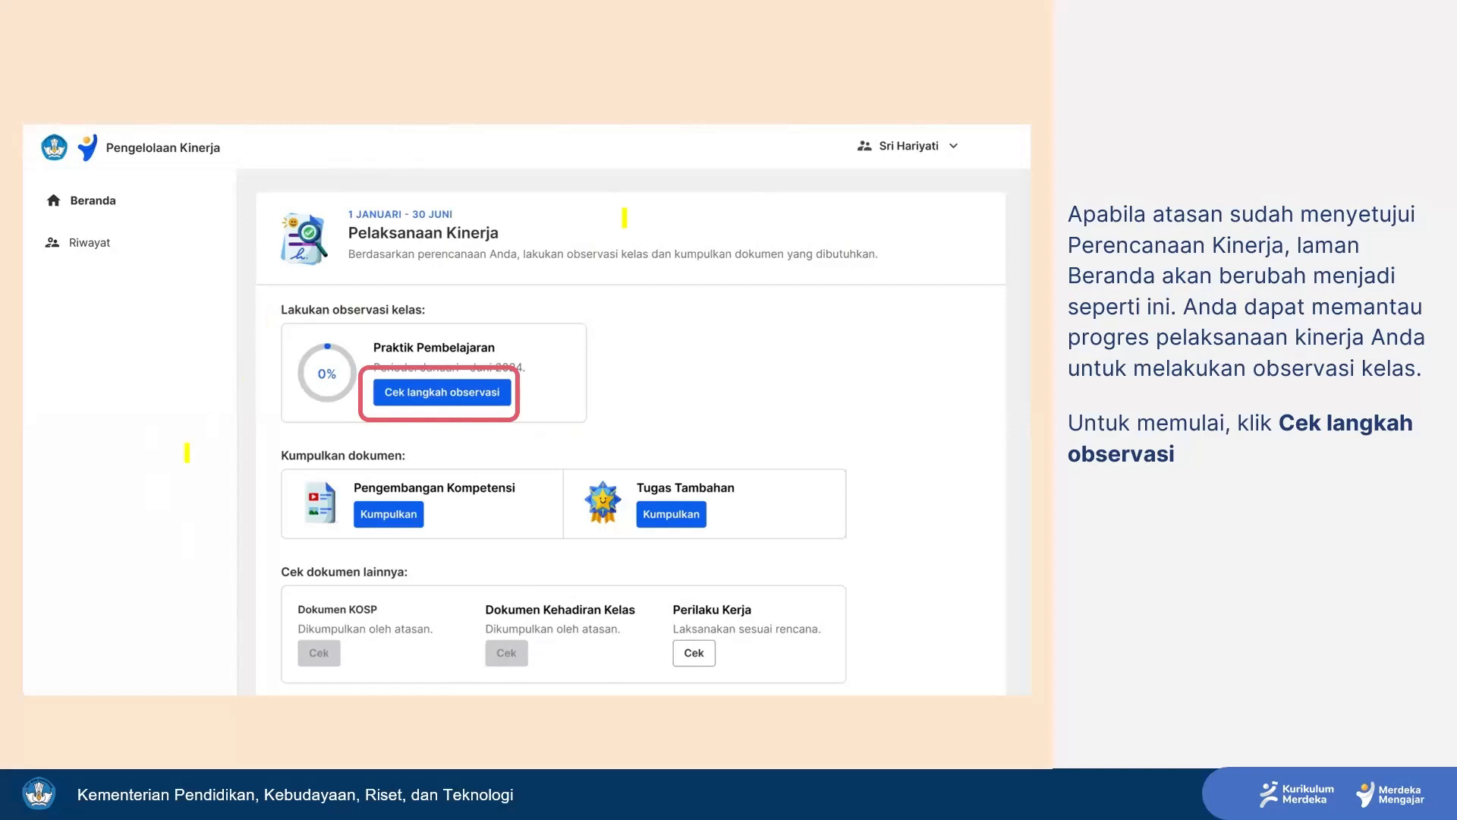
{"action": "right_click", "coordinate": [652, 271]}
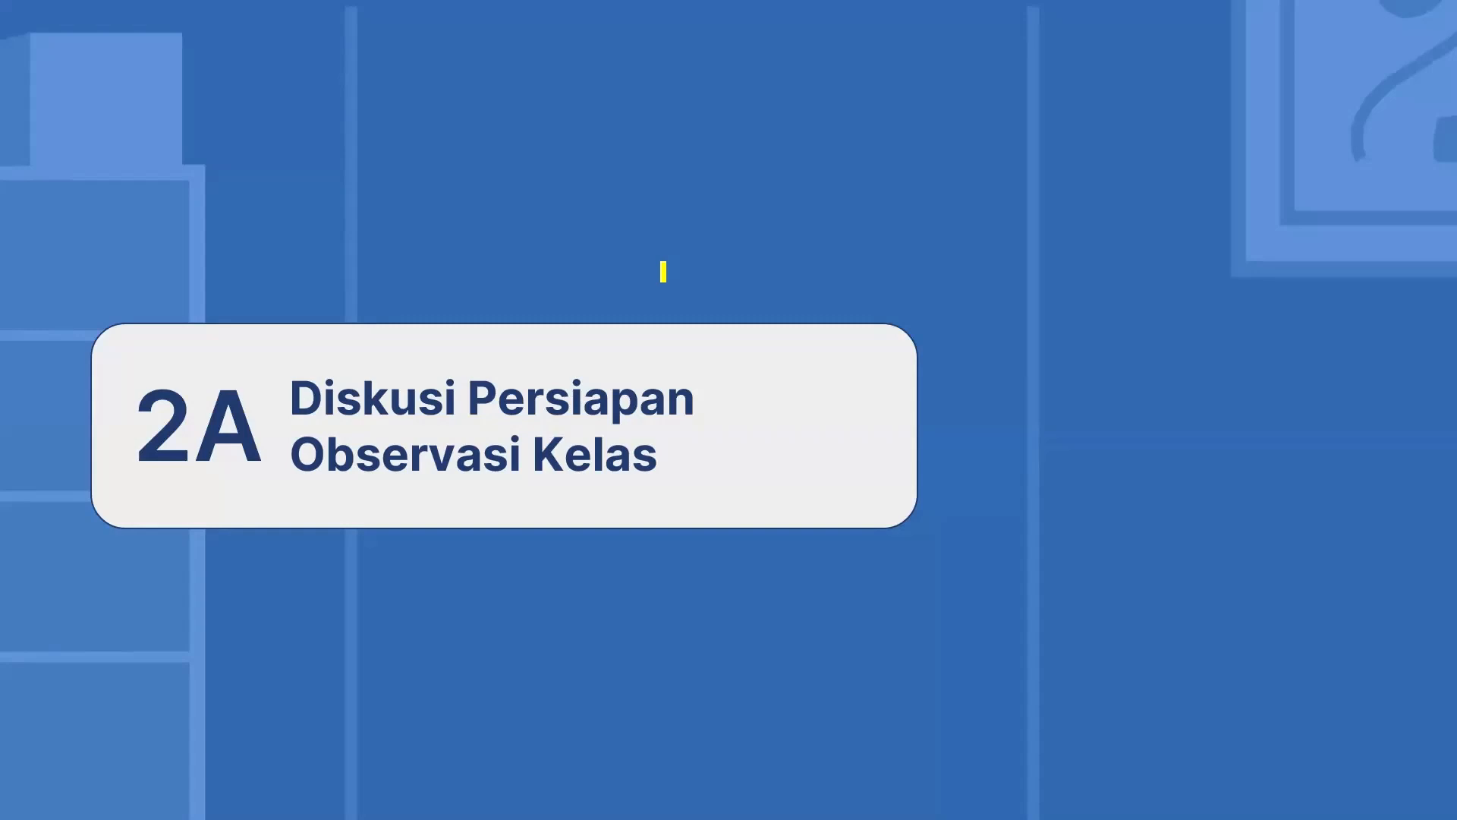
{"action": "right_click", "coordinate": [717, 202]}
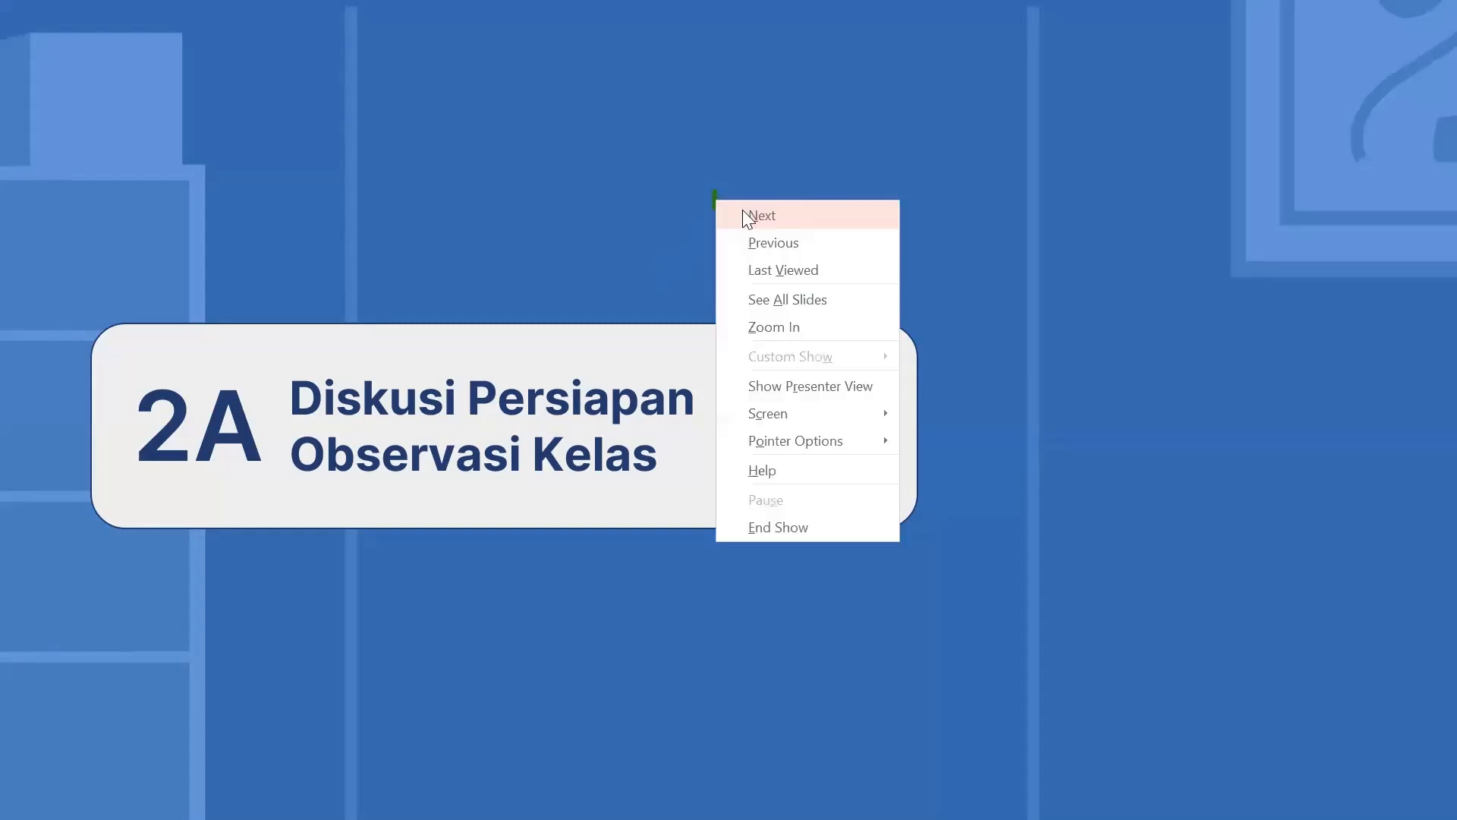
{"action": "left_click", "coordinate": [744, 214]}
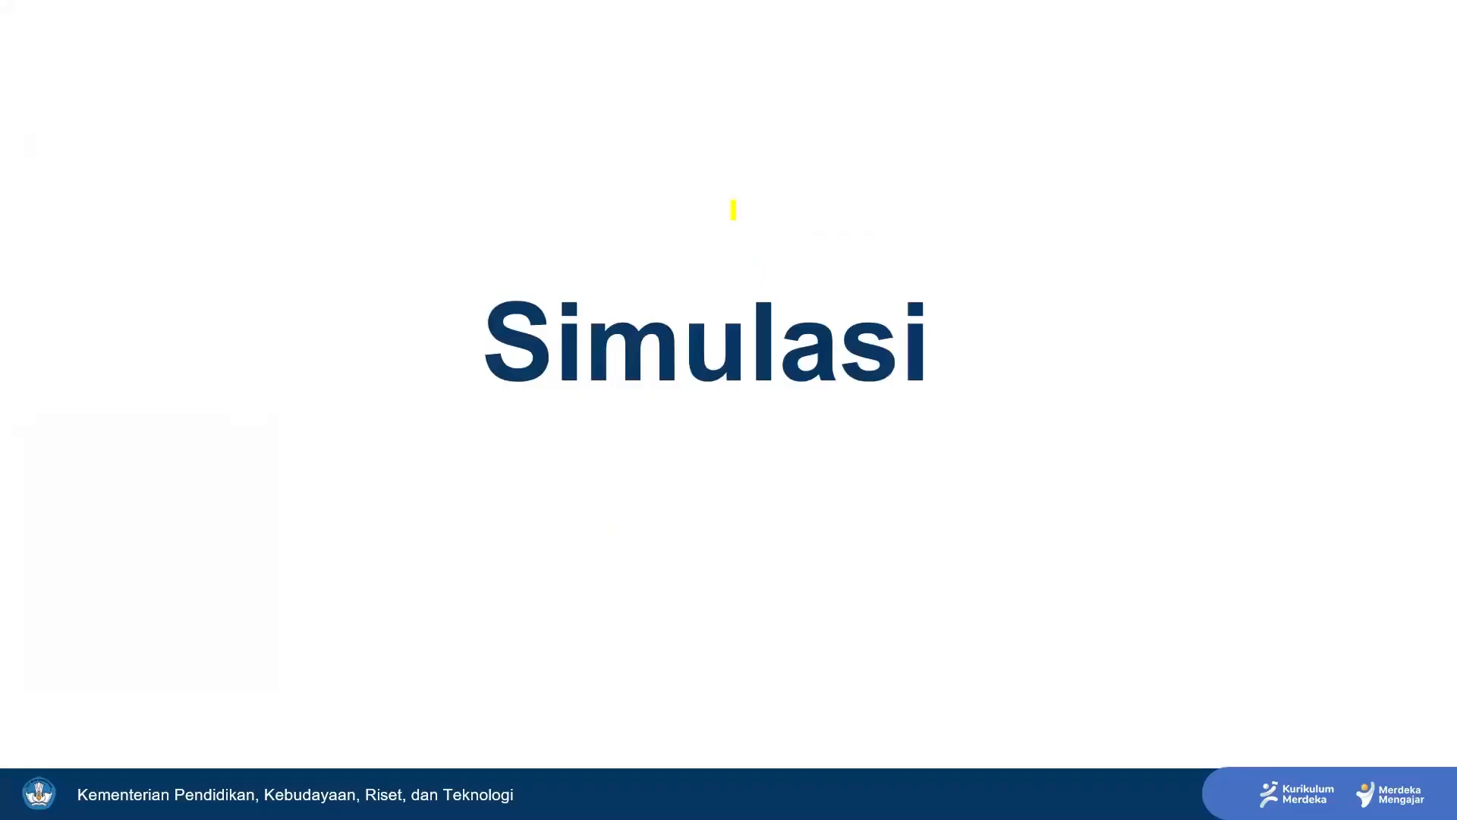
- End the slide show and discard the ink annotations
{"action": "right_click", "coordinate": [753, 475]}
{"action": "left_click", "coordinate": [789, 468]}
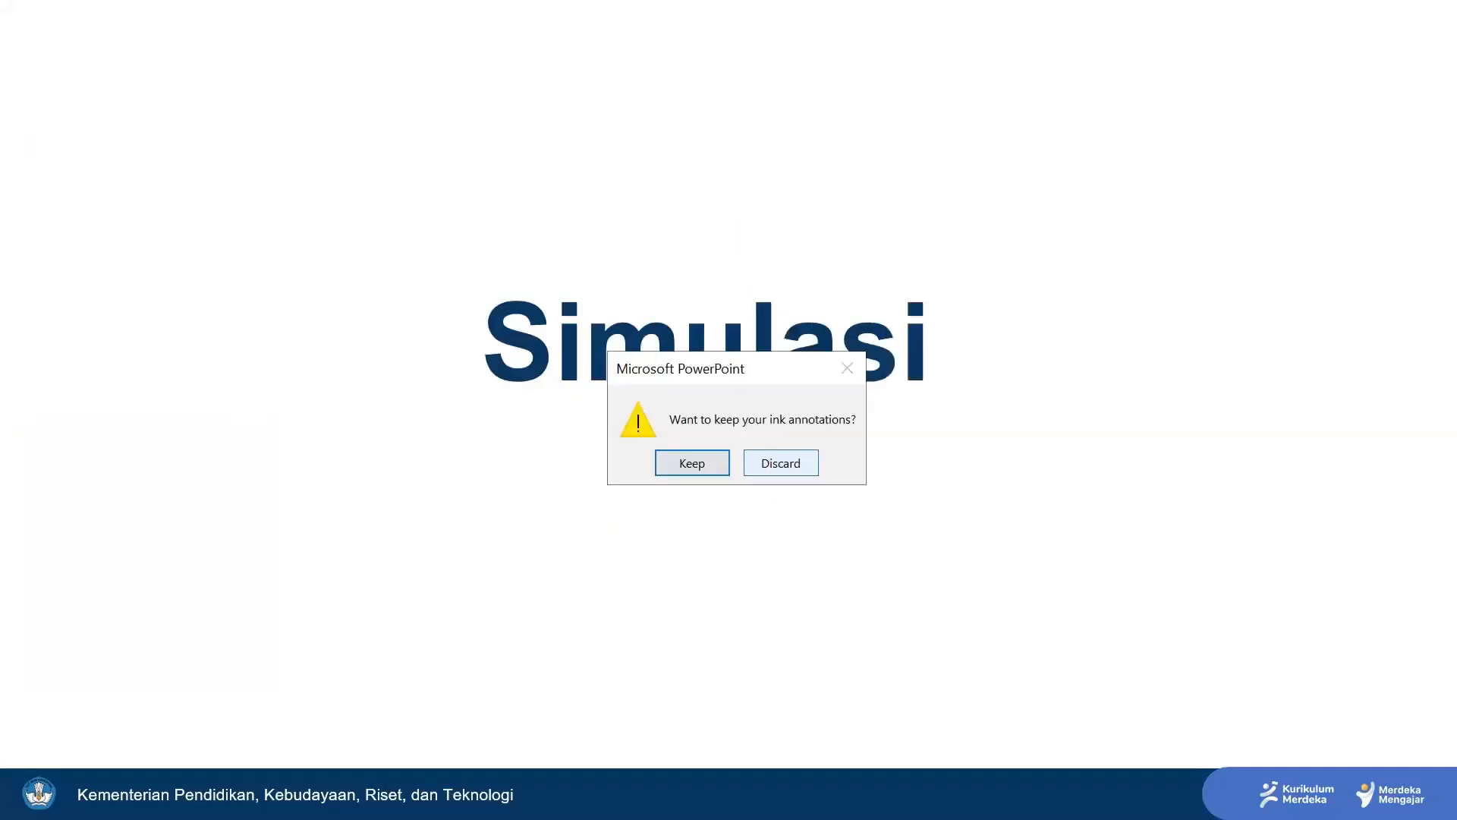
{"action": "left_click", "coordinate": [808, 465]}
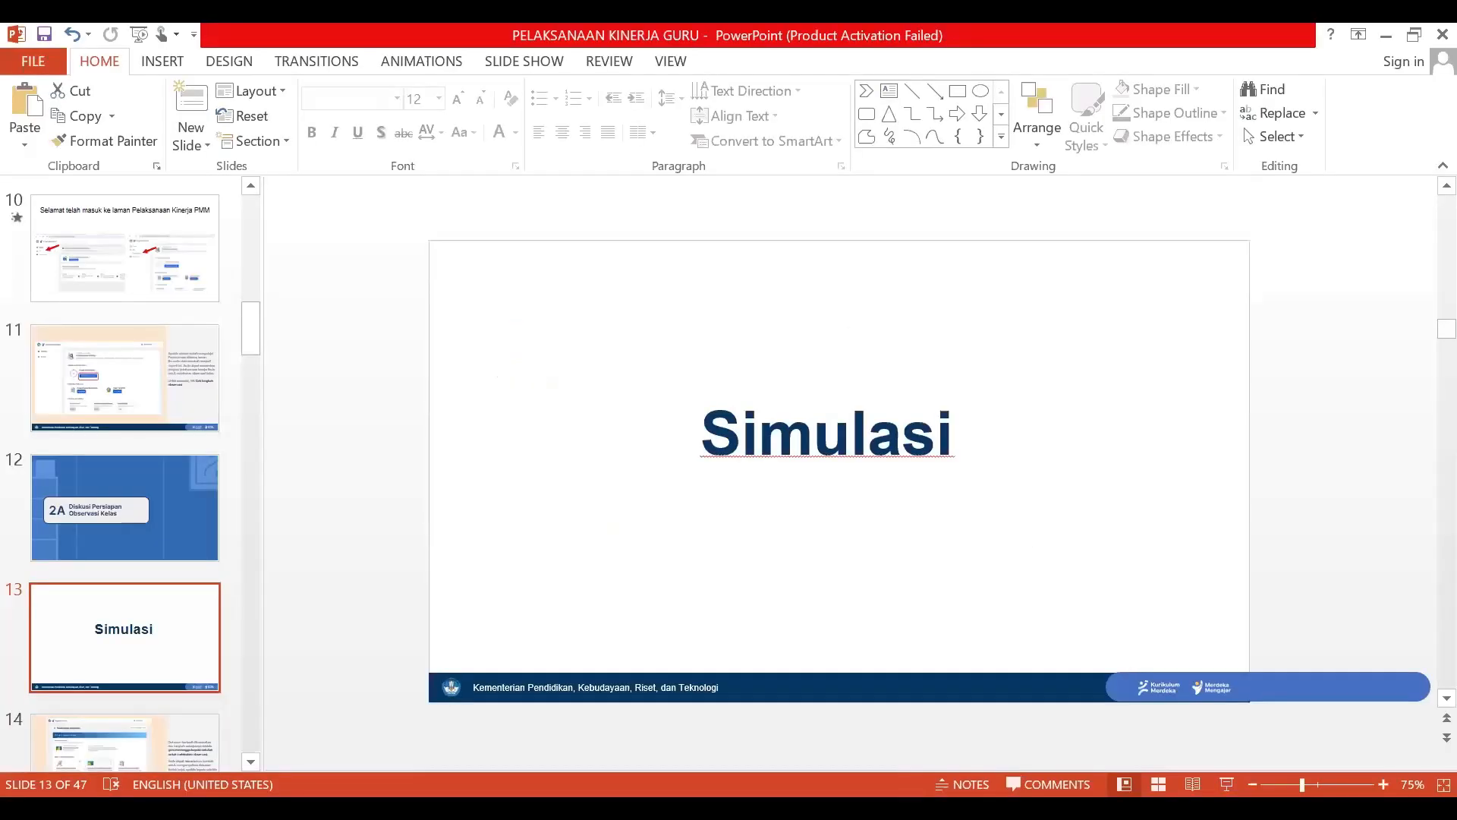
- Switch to the Pengelolaan Kinerja site in Chrome and open the observation steps for Observasi Praktik Kinerja
{"action": "left_click", "coordinate": [925, 712]}
{"action": "scroll", "coordinate": [909, 443], "scroll_direction": "down", "scroll_amount": 2}
{"action": "scroll", "coordinate": [910, 442], "scroll_direction": "up", "scroll_amount": 2}
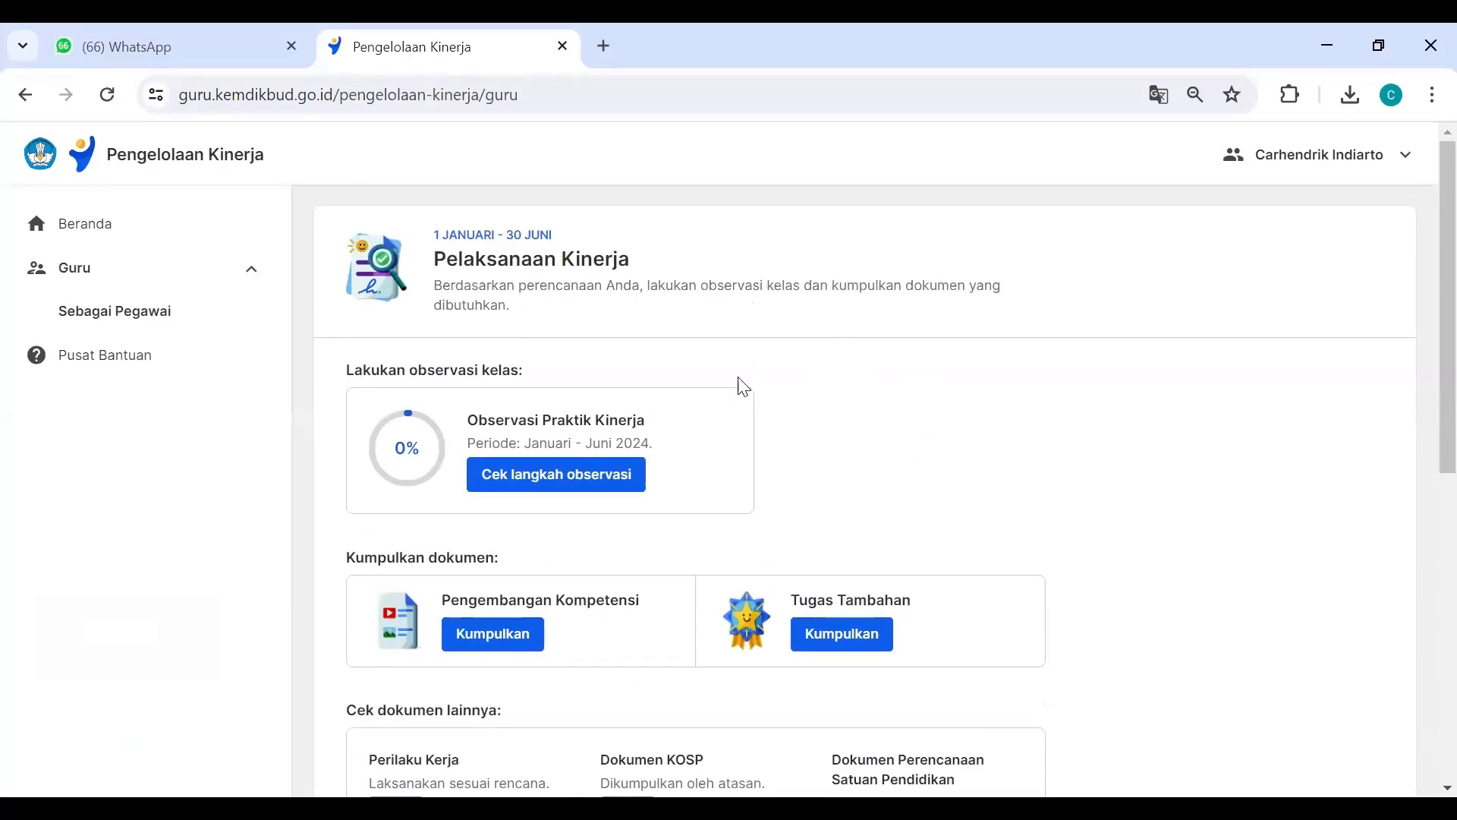
{"action": "left_click", "coordinate": [513, 486]}
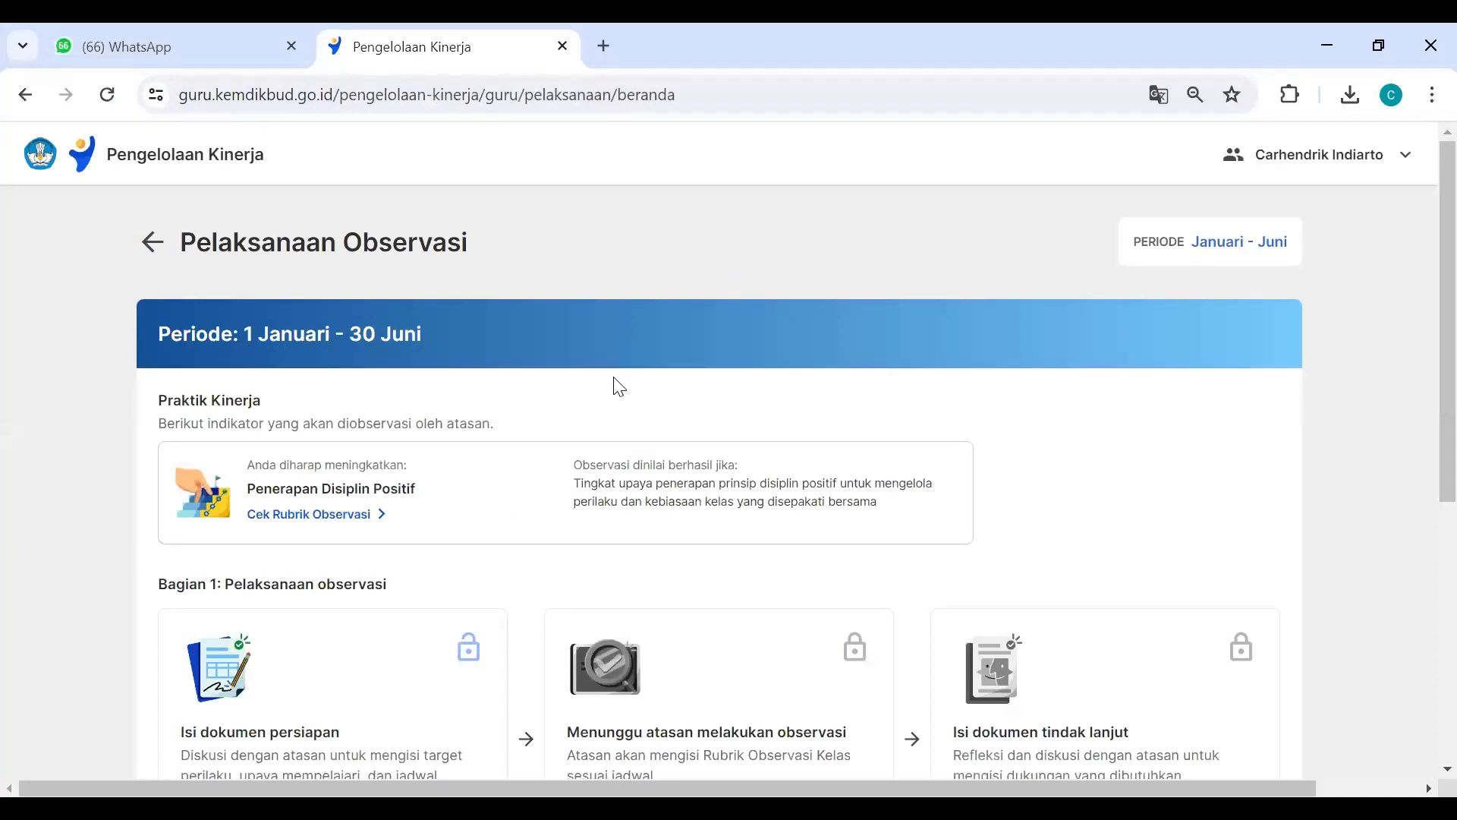
- Open the class observation rubric for Penerapan Disiplin Positif and examine the recommended and discouraged behaviours under each target
{"action": "scroll", "coordinate": [621, 385], "scroll_direction": "down", "scroll_amount": 2}
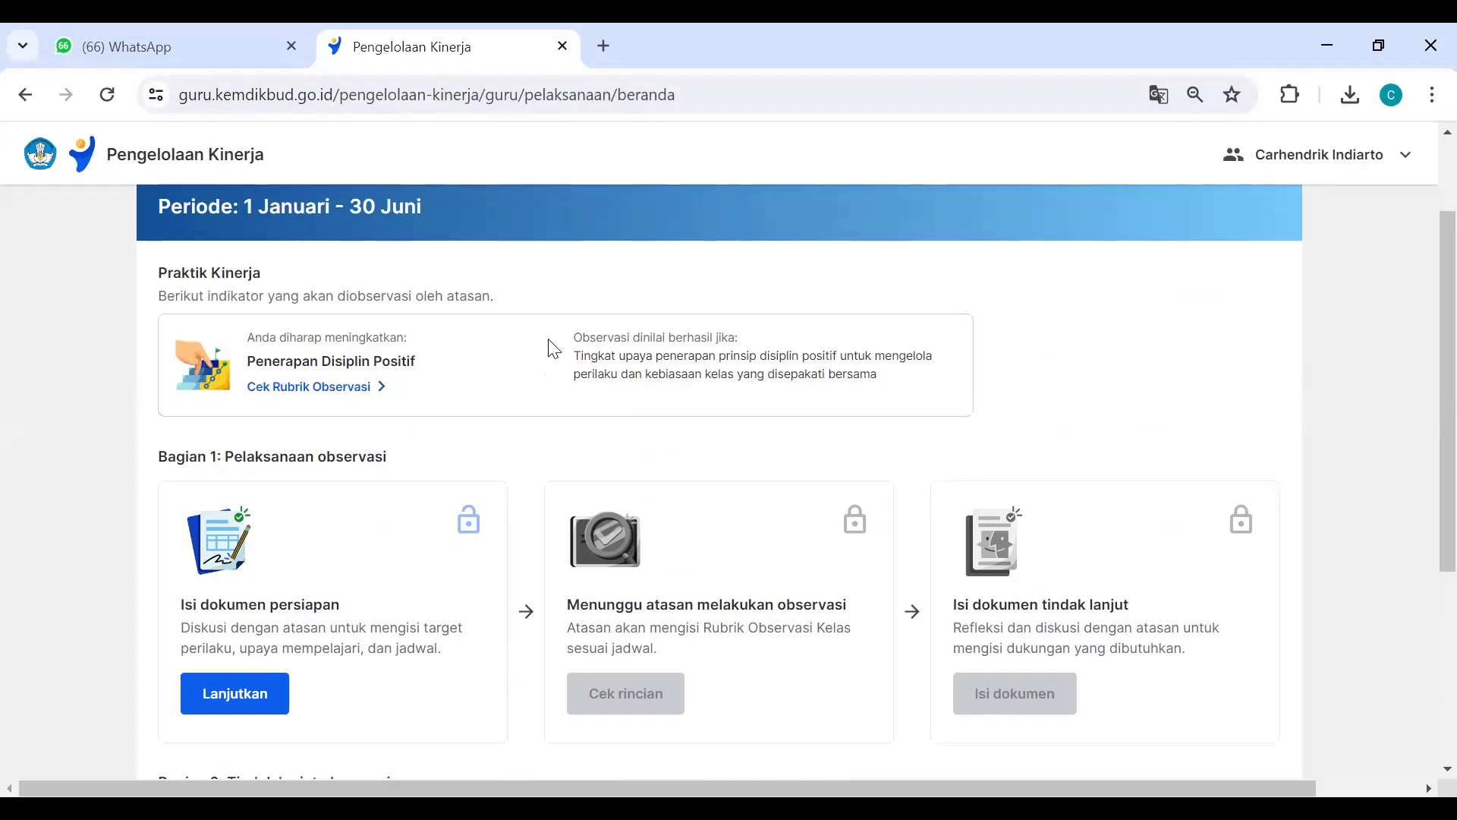
{"action": "left_click", "coordinate": [323, 391]}
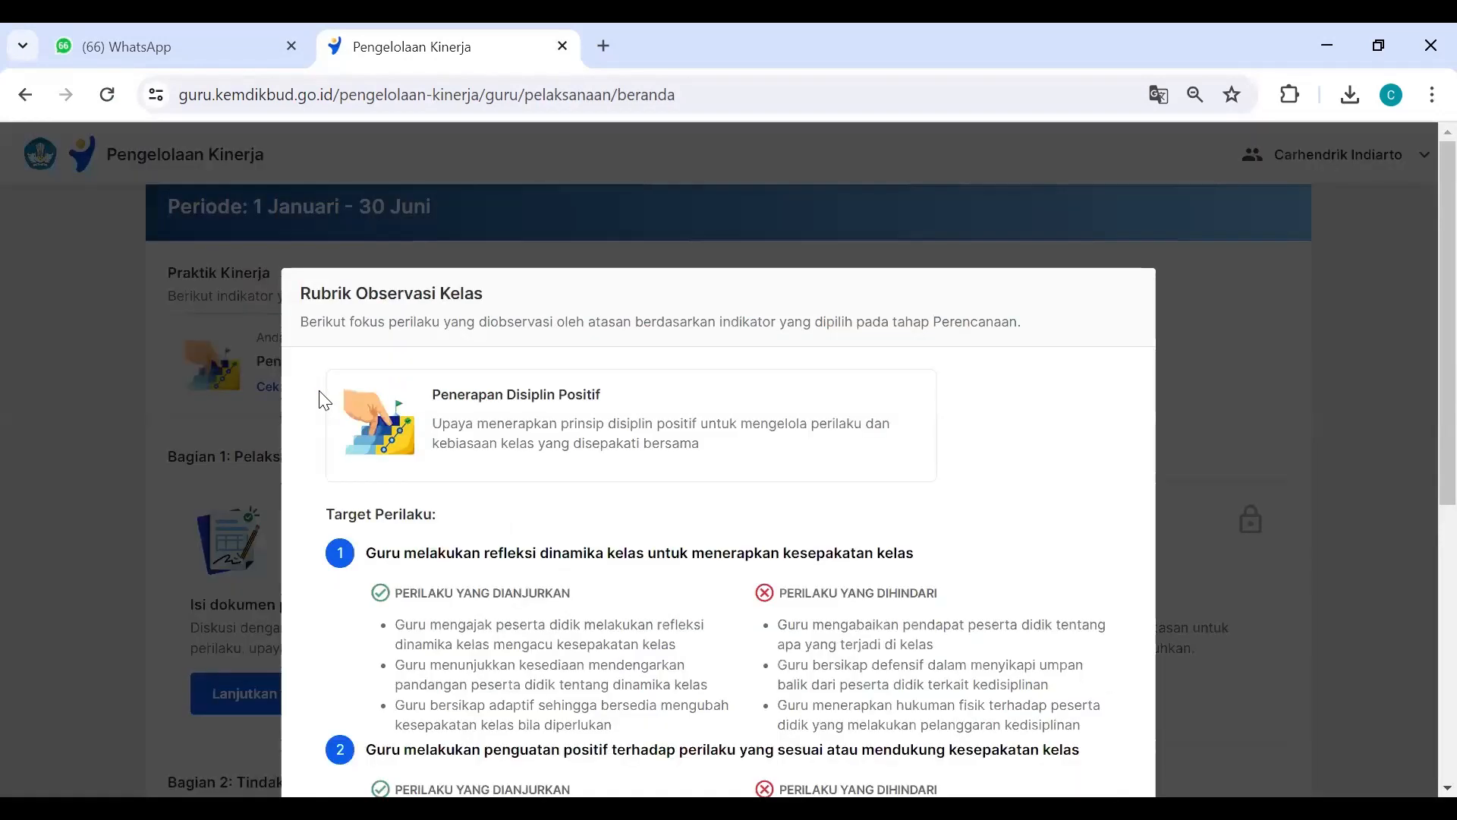
{"action": "scroll", "coordinate": [693, 418], "scroll_direction": "down", "scroll_amount": 6}
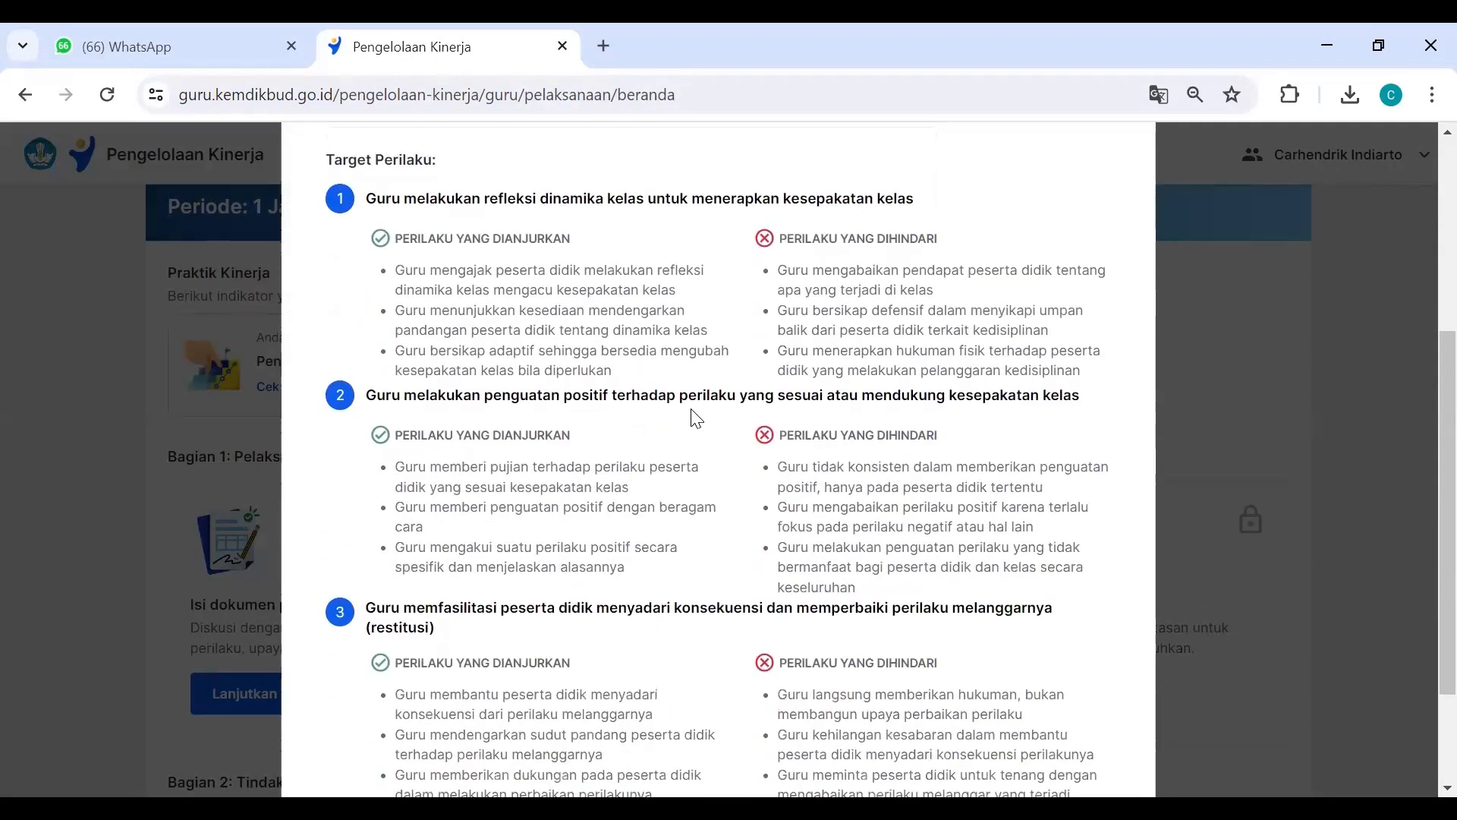
{"action": "scroll", "coordinate": [693, 410], "scroll_direction": "up", "scroll_amount": 5}
{"action": "scroll", "coordinate": [693, 410], "scroll_direction": "up", "scroll_amount": 2}
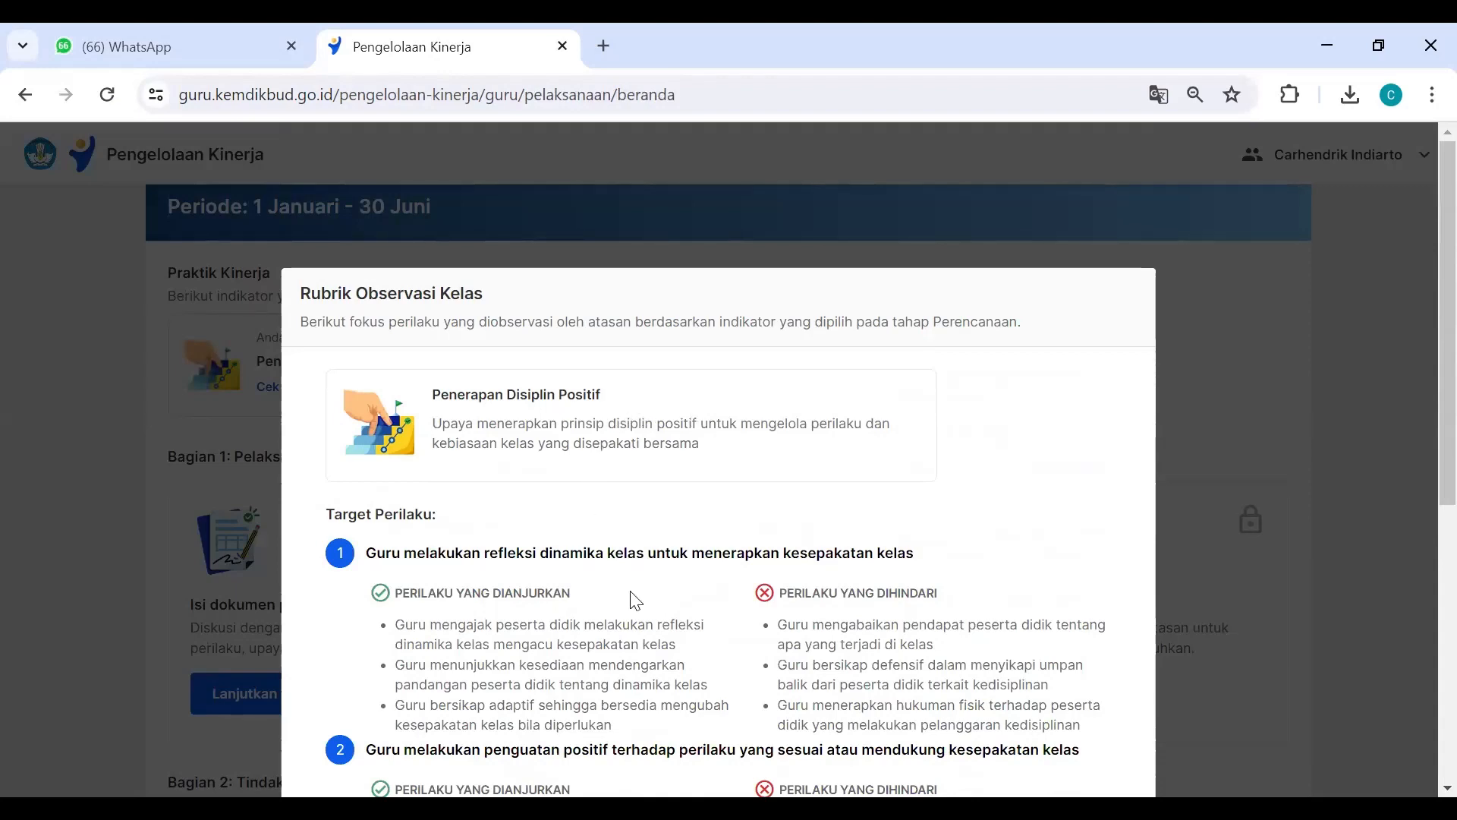
{"action": "scroll", "coordinate": [638, 594], "scroll_direction": "down", "scroll_amount": 1}
{"action": "scroll", "coordinate": [639, 591], "scroll_direction": "down", "scroll_amount": 1}
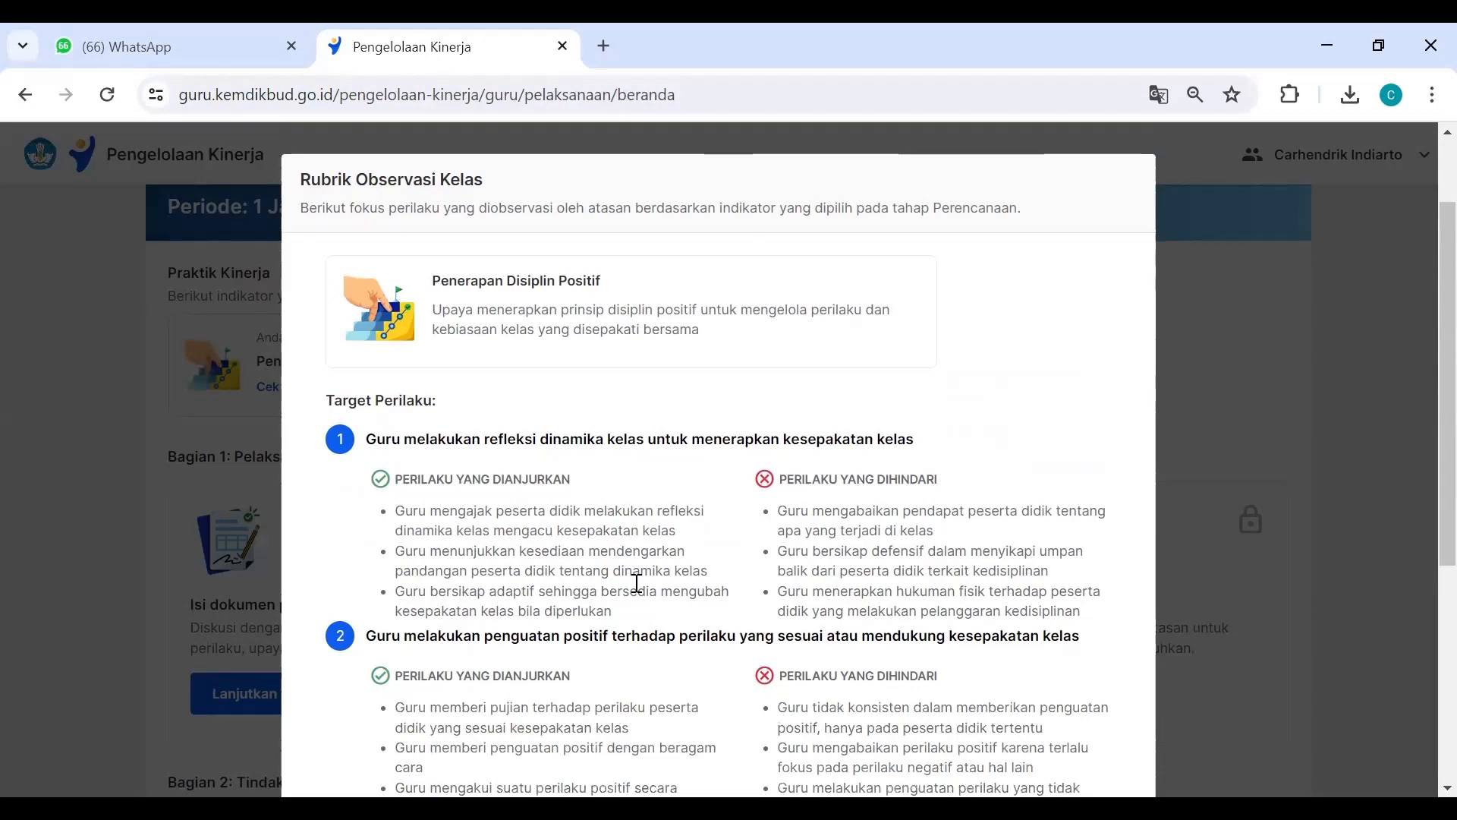
{"action": "scroll", "coordinate": [636, 585], "scroll_direction": "down", "scroll_amount": 1}
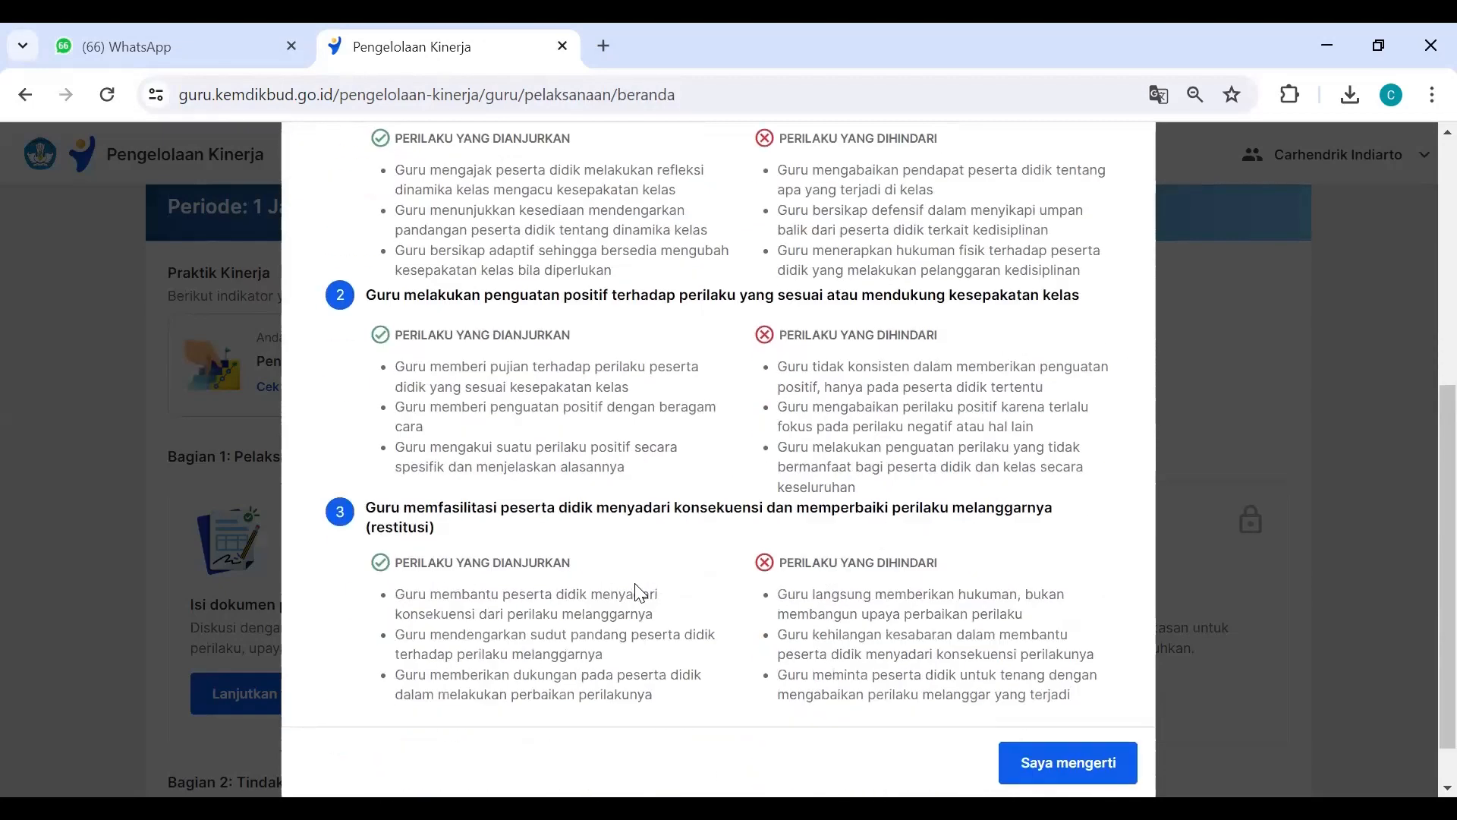
{"action": "scroll", "coordinate": [640, 593], "scroll_direction": "down", "scroll_amount": 1}
{"action": "scroll", "coordinate": [640, 580], "scroll_direction": "up", "scroll_amount": 3}
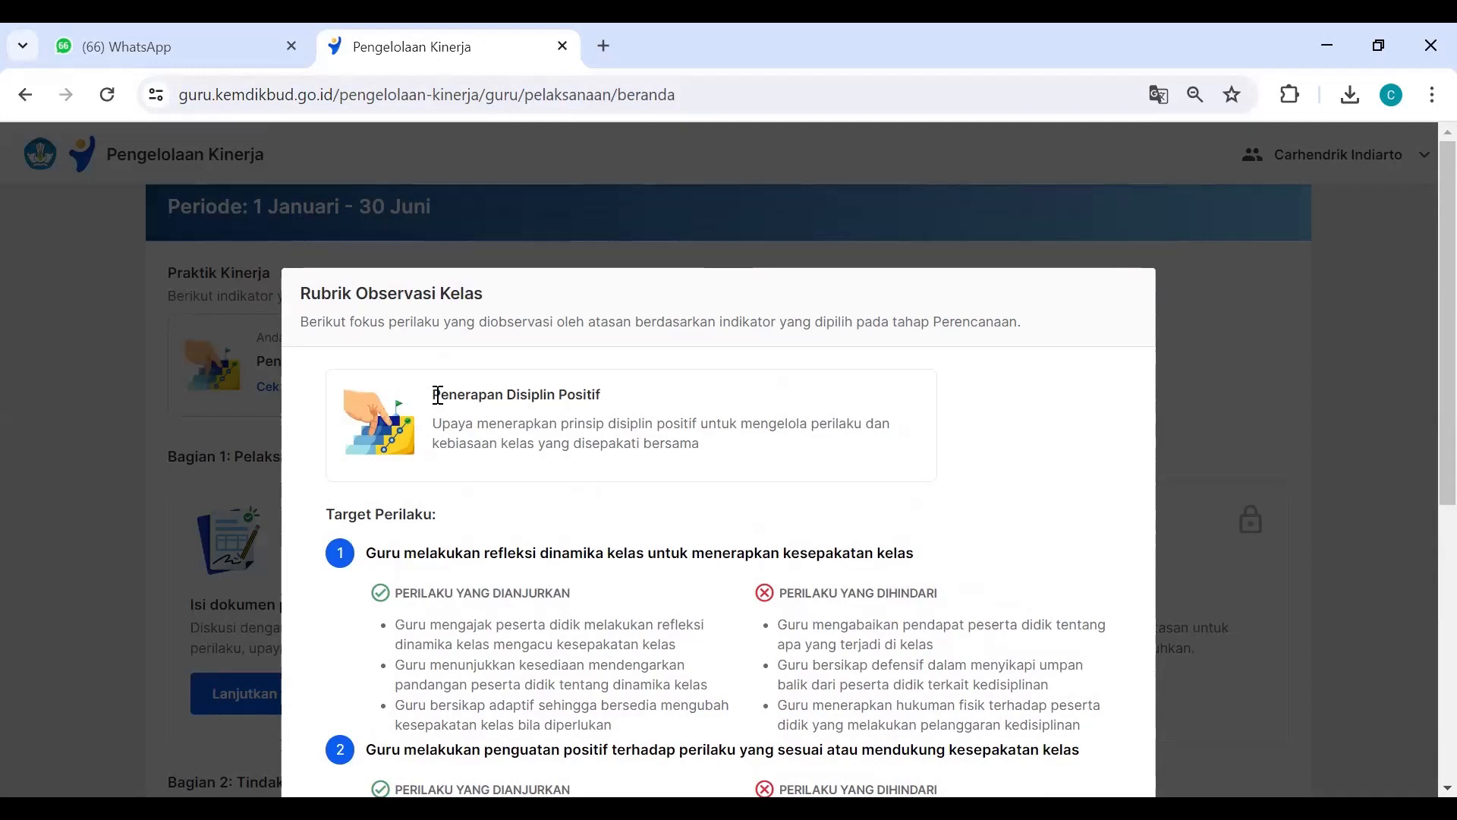
{"action": "left_click_drag", "start_coordinate": [434, 396], "coordinate": [620, 408]}
{"action": "scroll", "coordinate": [787, 429], "scroll_direction": "down", "scroll_amount": 6}
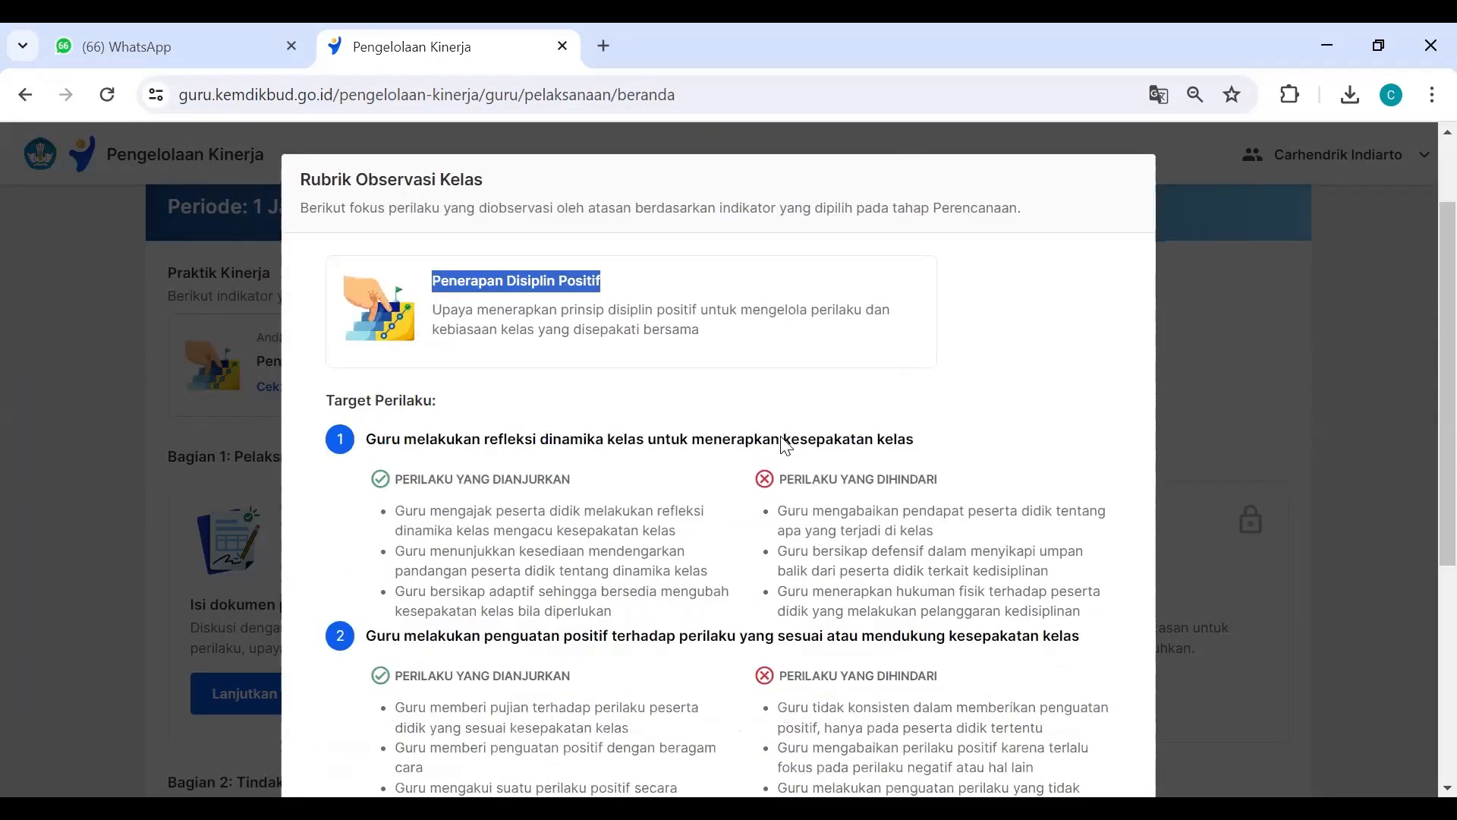
{"action": "scroll", "coordinate": [786, 446], "scroll_direction": "up", "scroll_amount": 6}
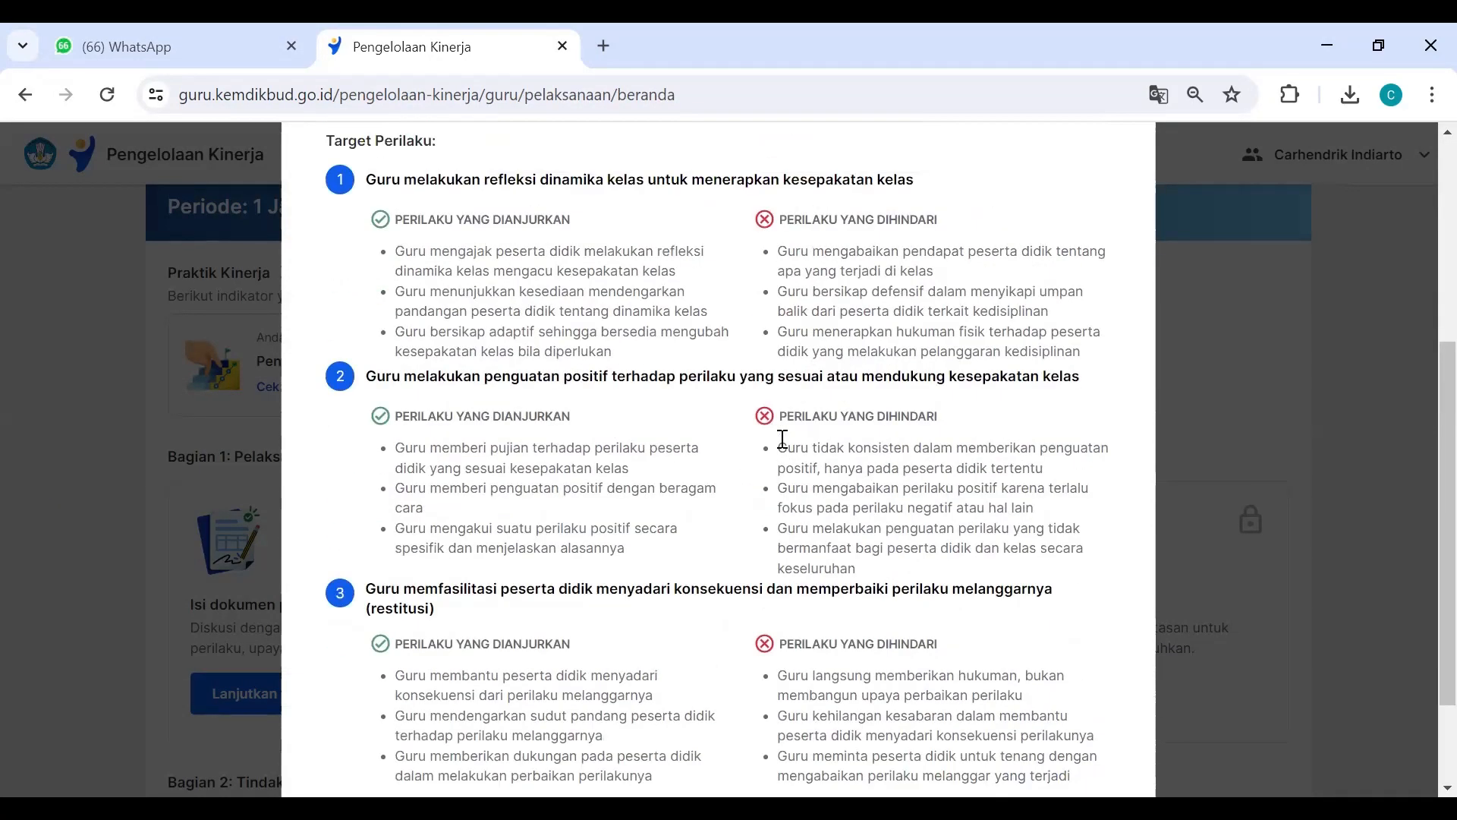
{"action": "left_click", "coordinate": [840, 443]}
{"action": "scroll", "coordinate": [836, 455], "scroll_direction": "down", "scroll_amount": 3}
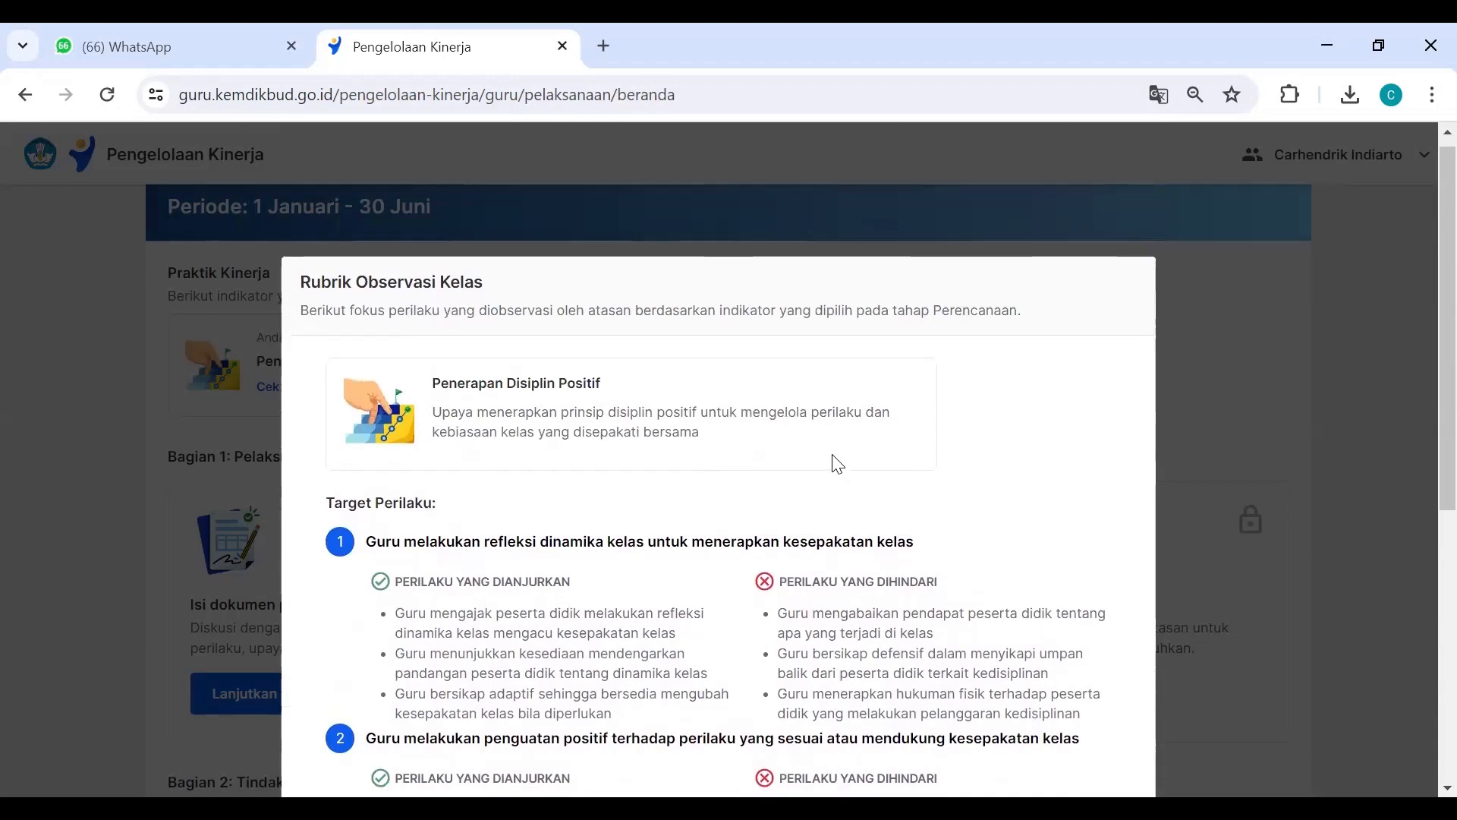
{"action": "scroll", "coordinate": [839, 406], "scroll_direction": "down", "scroll_amount": 3}
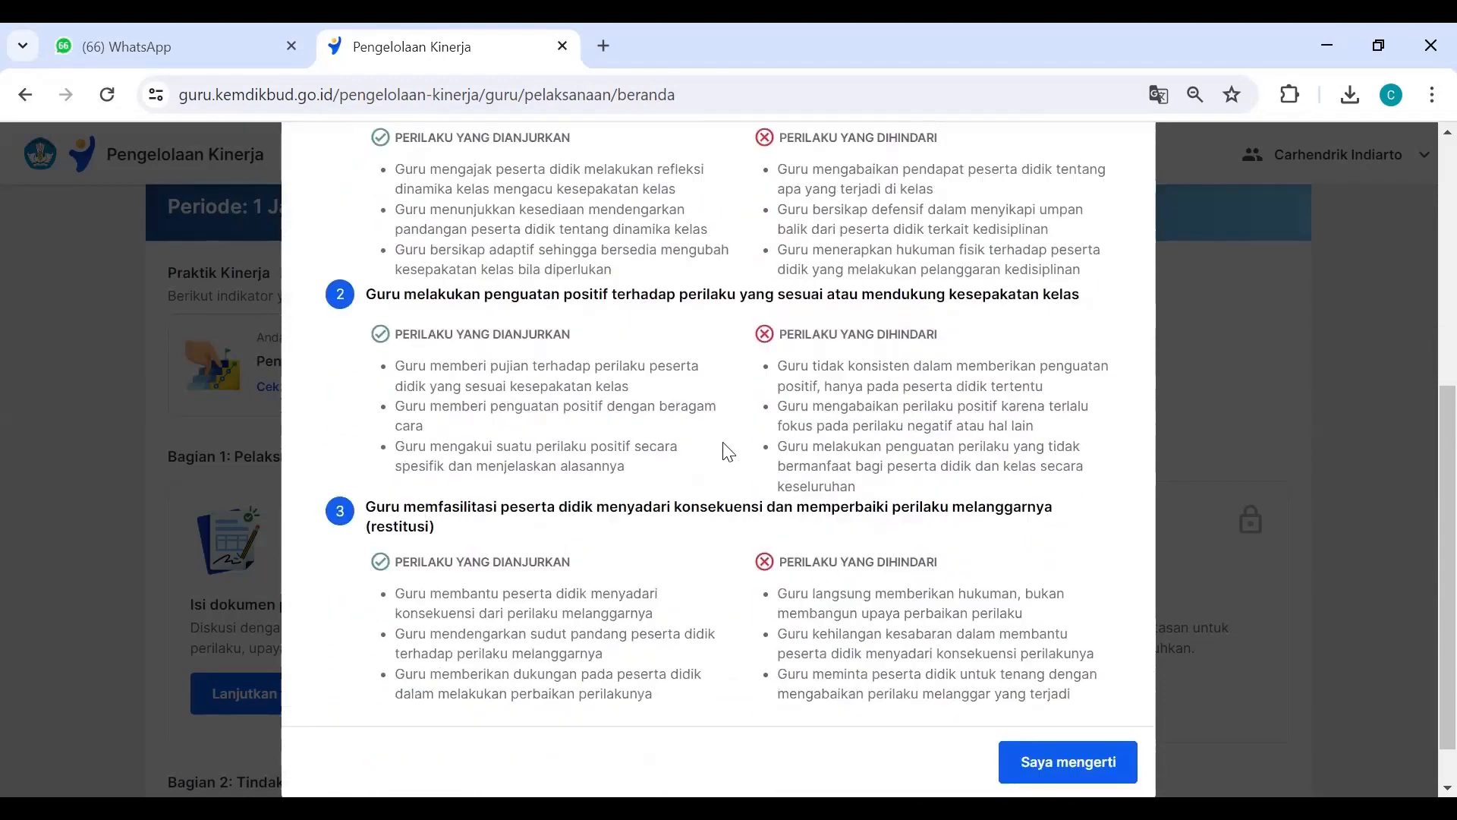
{"action": "scroll", "coordinate": [565, 505], "scroll_direction": "down", "scroll_amount": 1}
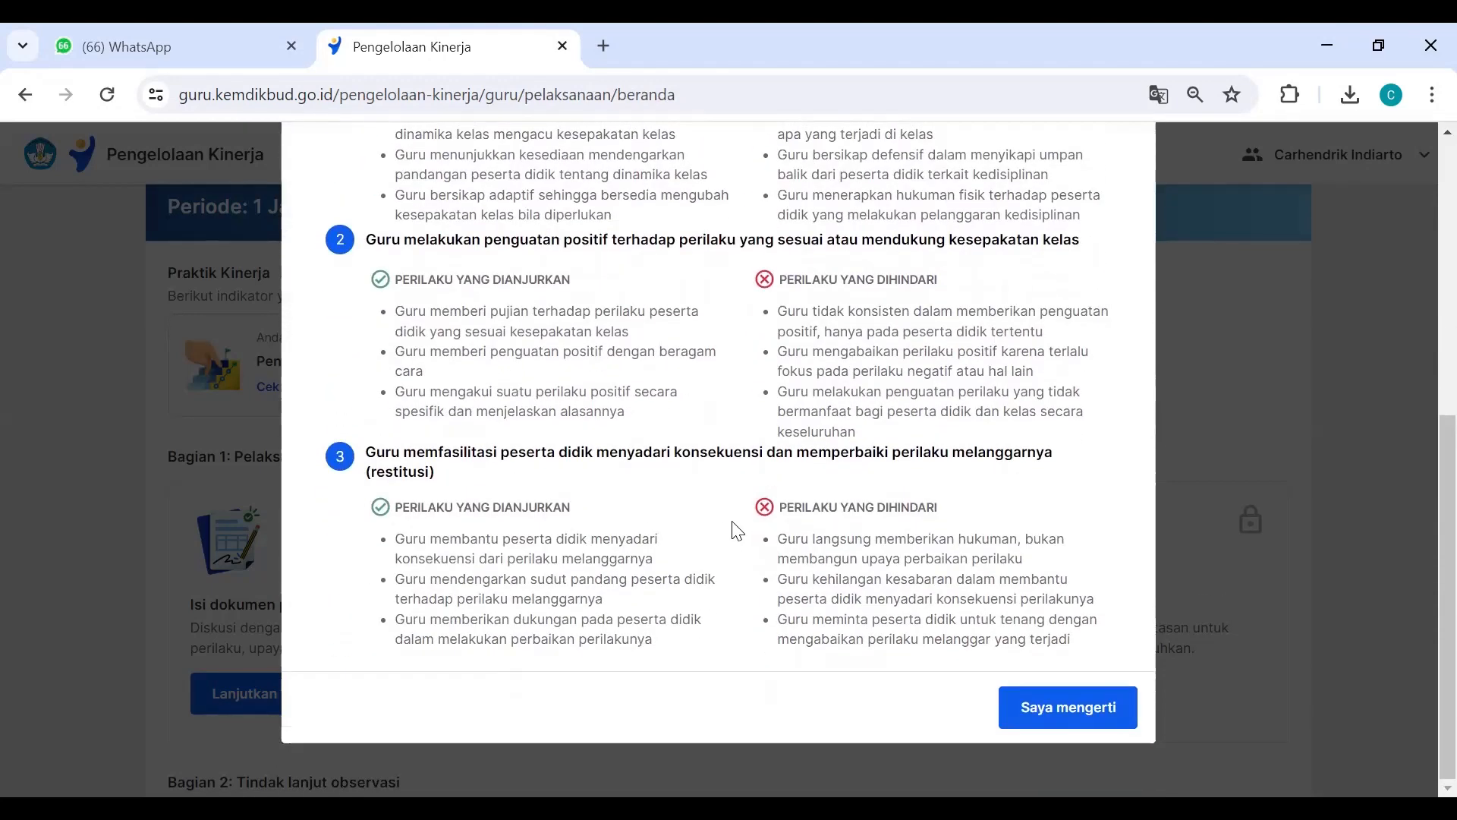
- Finish reviewing the target behaviours in the class observation rubric and close it
{"action": "scroll", "coordinate": [735, 529], "scroll_direction": "up", "scroll_amount": 5}
{"action": "scroll", "coordinate": [683, 511], "scroll_direction": "up", "scroll_amount": 2}
{"action": "scroll", "coordinate": [685, 507], "scroll_direction": "down", "scroll_amount": 4}
{"action": "left_click", "coordinate": [1063, 702]}
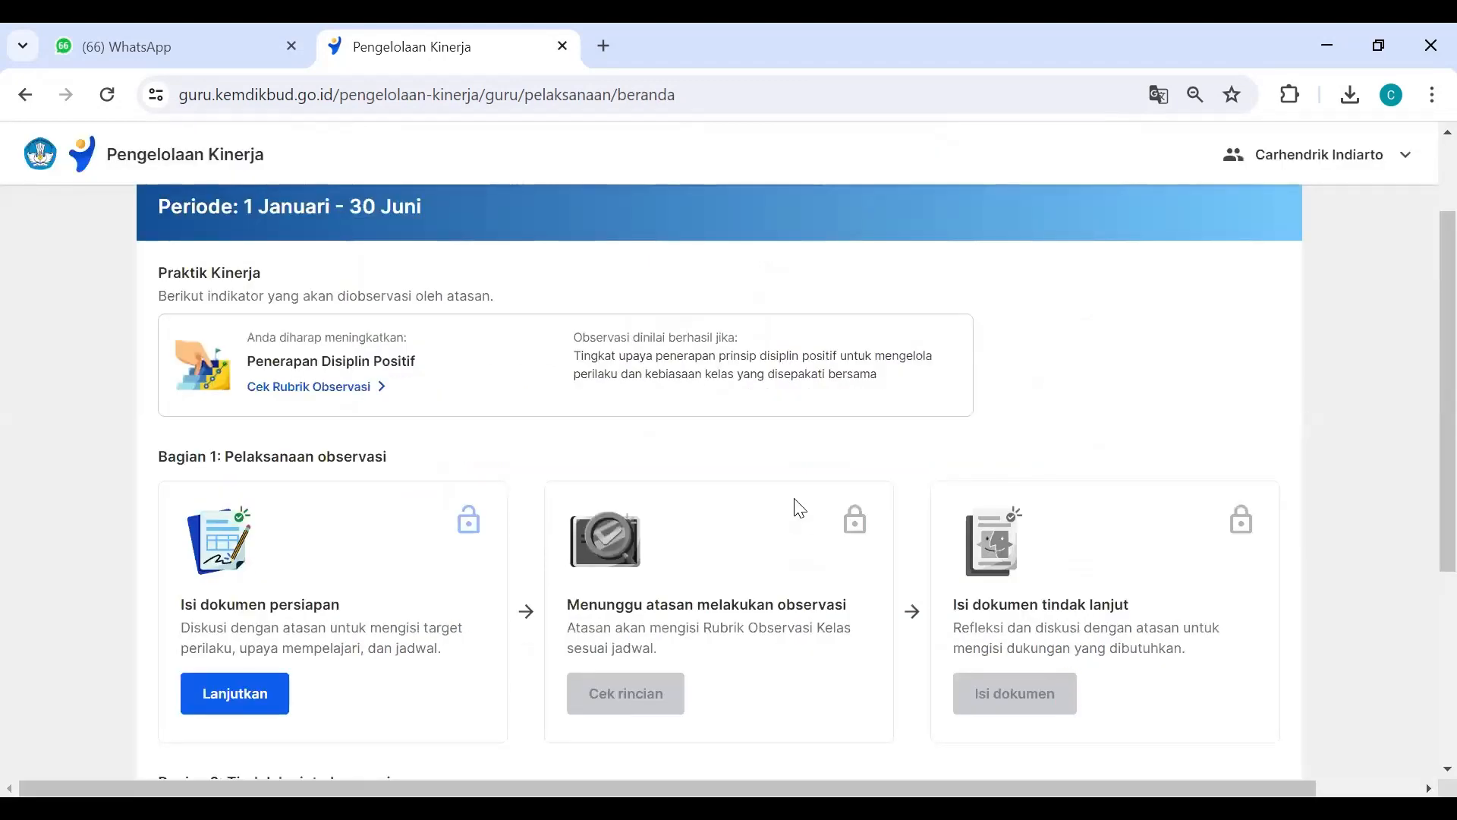
- Examine the observation stages under Bagian 1: Pelaksanaan observasi and Bagian 2: Tindak lanjut observasi, along with the Praktik Kinerja indicator
{"action": "scroll", "coordinate": [800, 508], "scroll_direction": "down", "scroll_amount": 3}
{"action": "scroll", "coordinate": [800, 508], "scroll_direction": "up", "scroll_amount": 1}
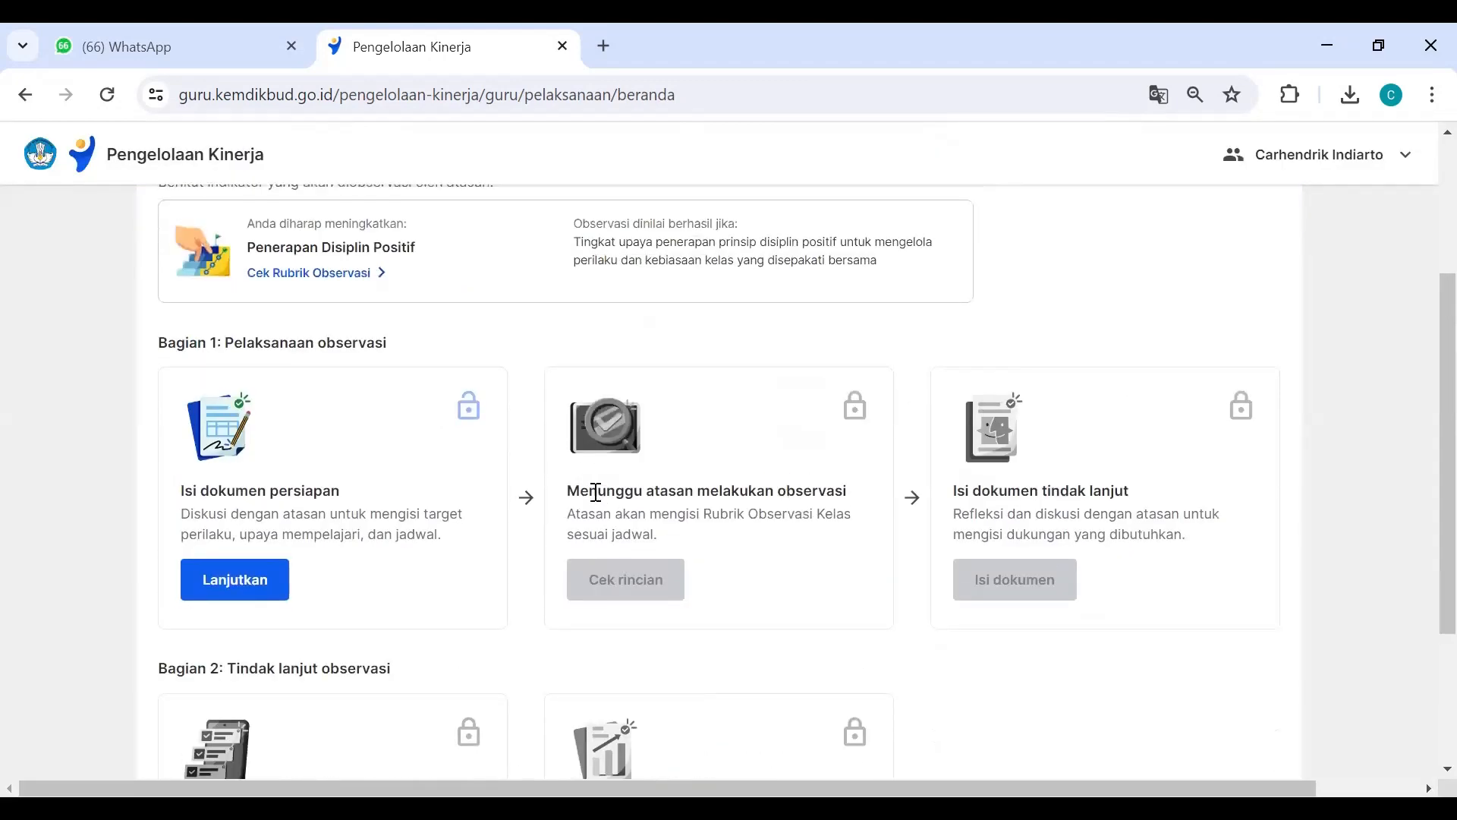
{"action": "scroll", "coordinate": [592, 486], "scroll_direction": "down", "scroll_amount": 1}
{"action": "scroll", "coordinate": [583, 479], "scroll_direction": "up", "scroll_amount": 3}
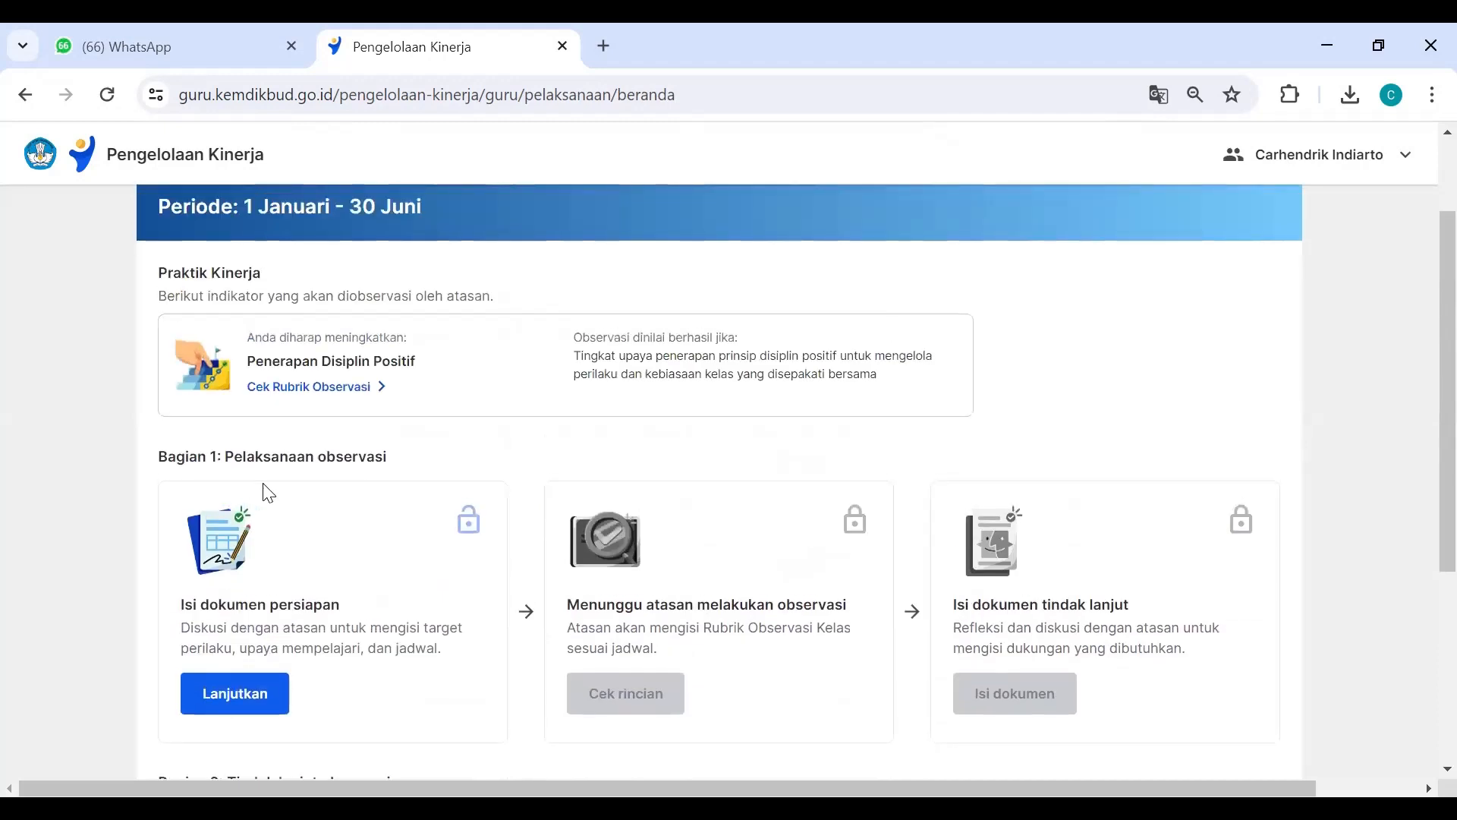
{"action": "scroll", "coordinate": [1125, 575], "scroll_direction": "down", "scroll_amount": 3}
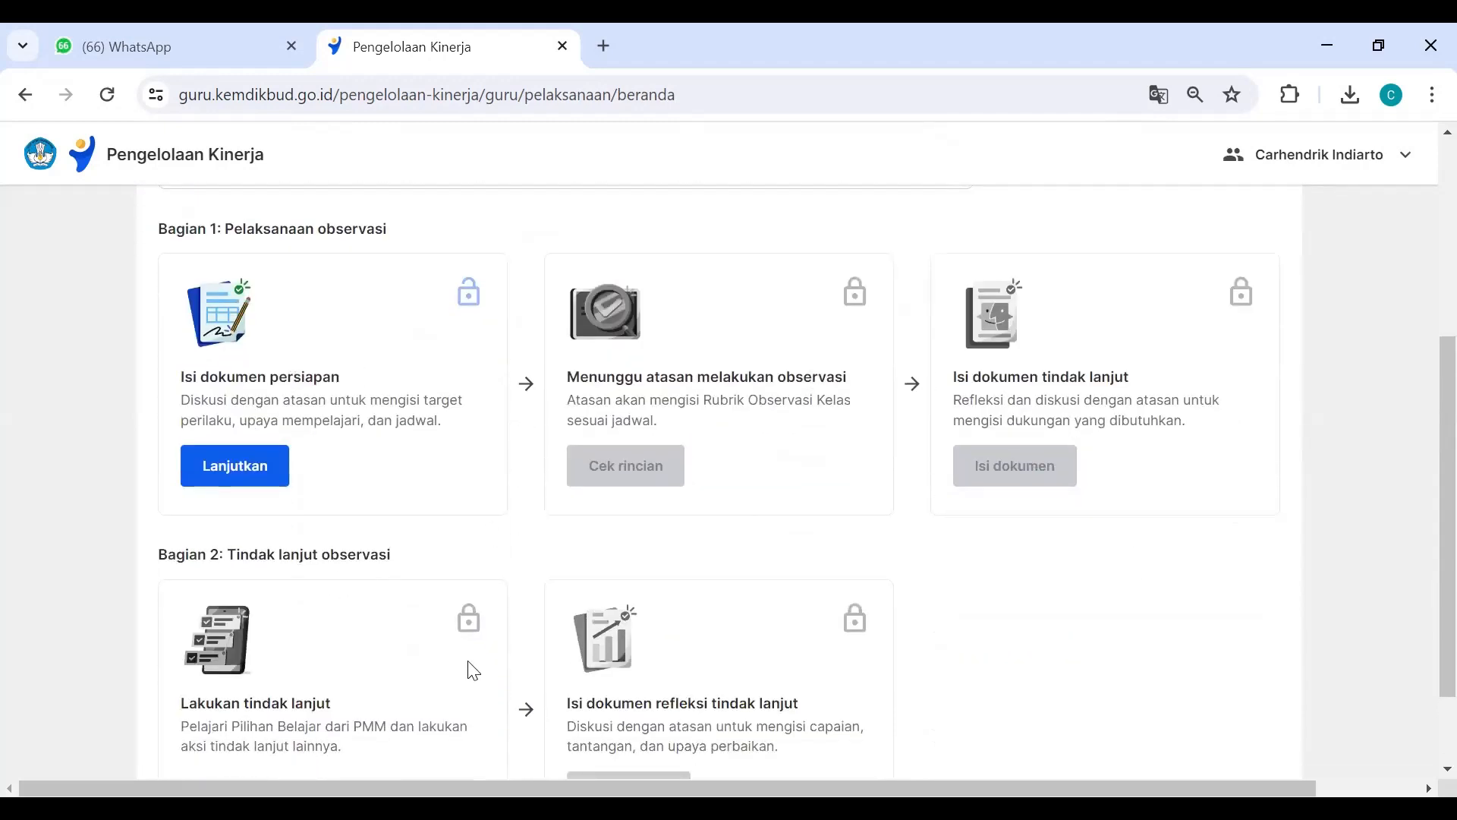
{"action": "scroll", "coordinate": [771, 684], "scroll_direction": "down", "scroll_amount": 1}
{"action": "scroll", "coordinate": [771, 660], "scroll_direction": "up", "scroll_amount": 3}
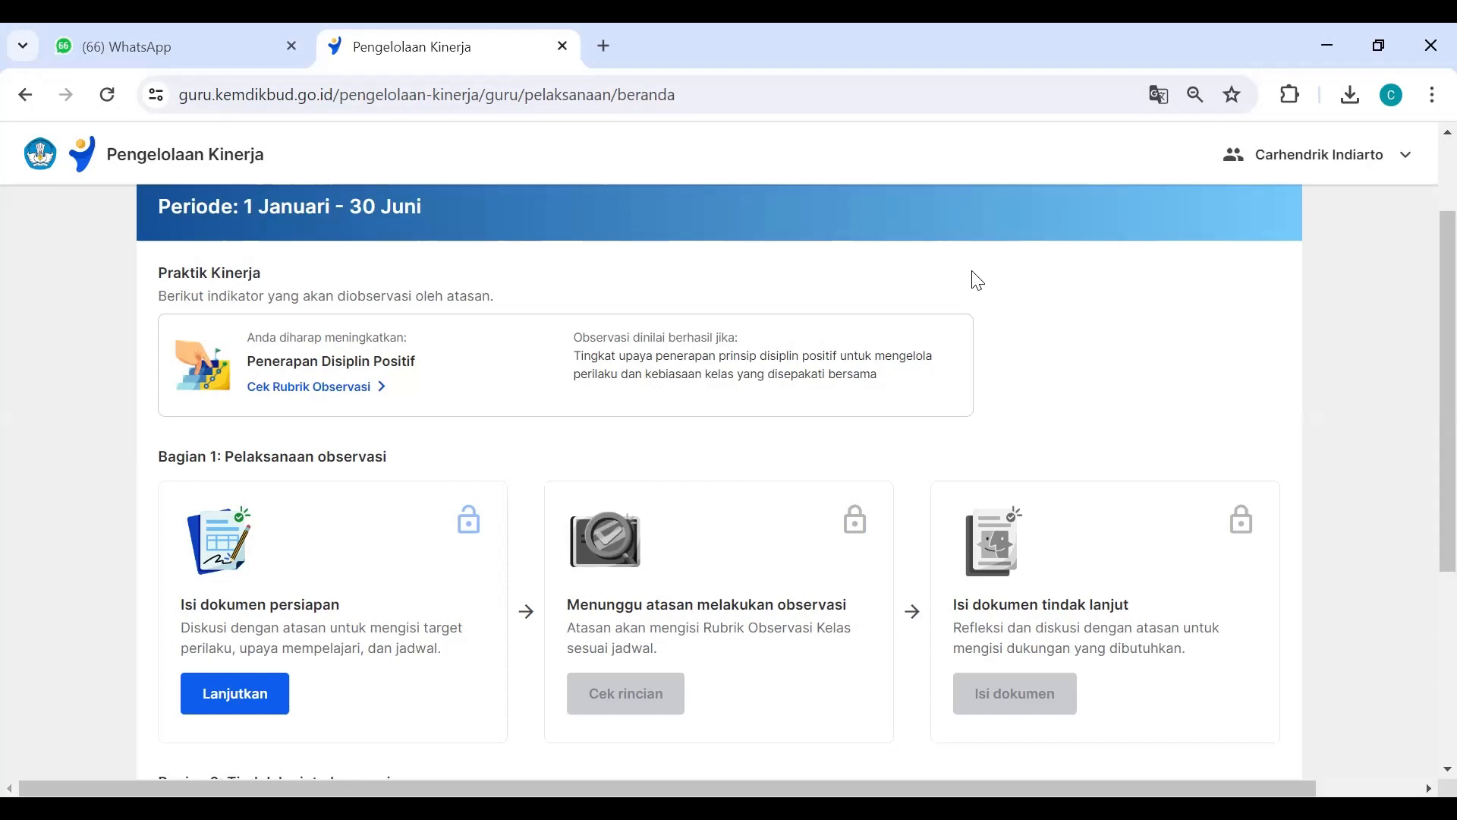
{"action": "scroll", "coordinate": [978, 283], "scroll_direction": "down", "scroll_amount": 2}
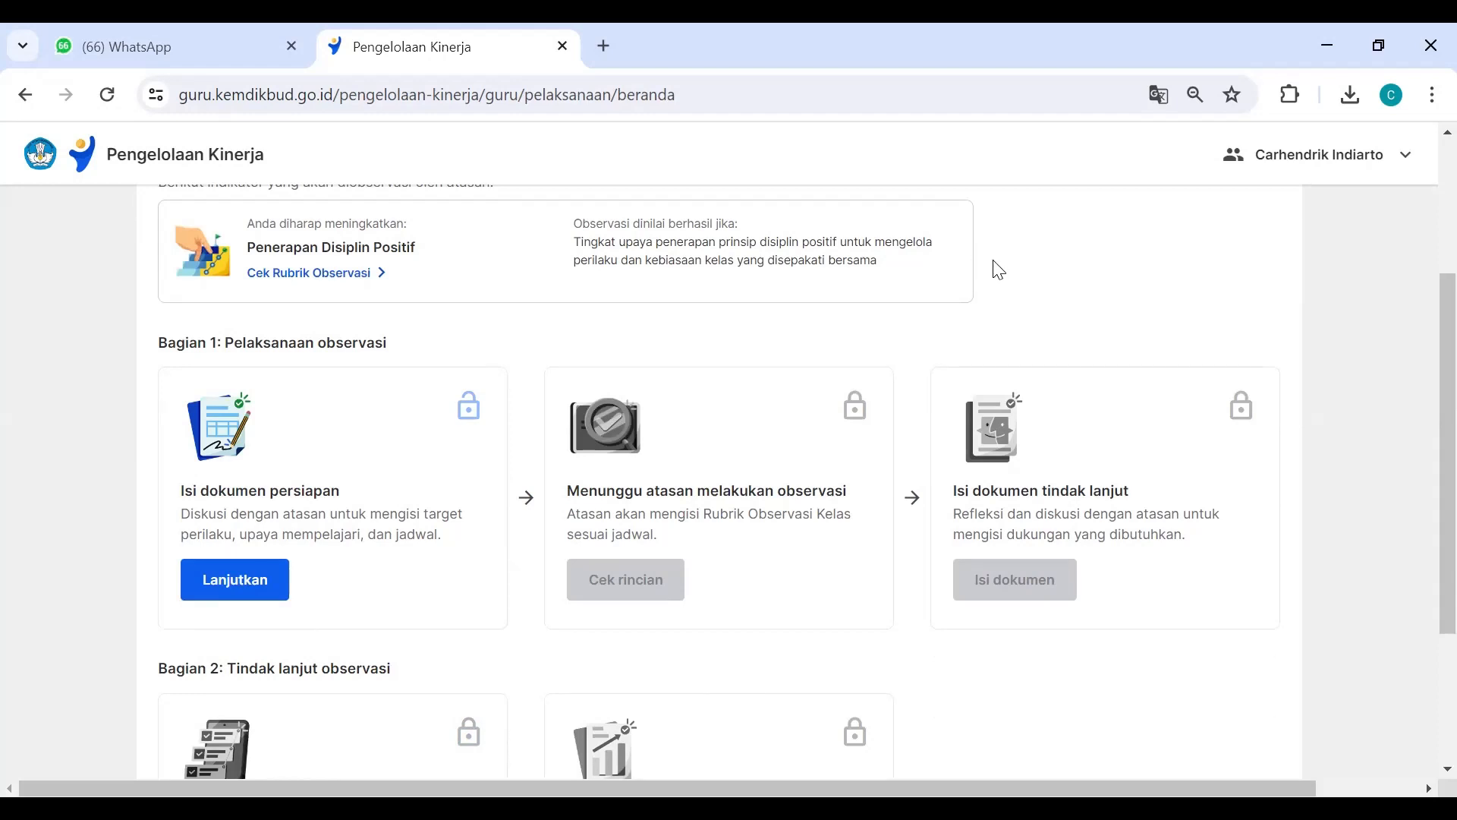
{"action": "scroll", "coordinate": [999, 270], "scroll_direction": "up", "scroll_amount": 3}
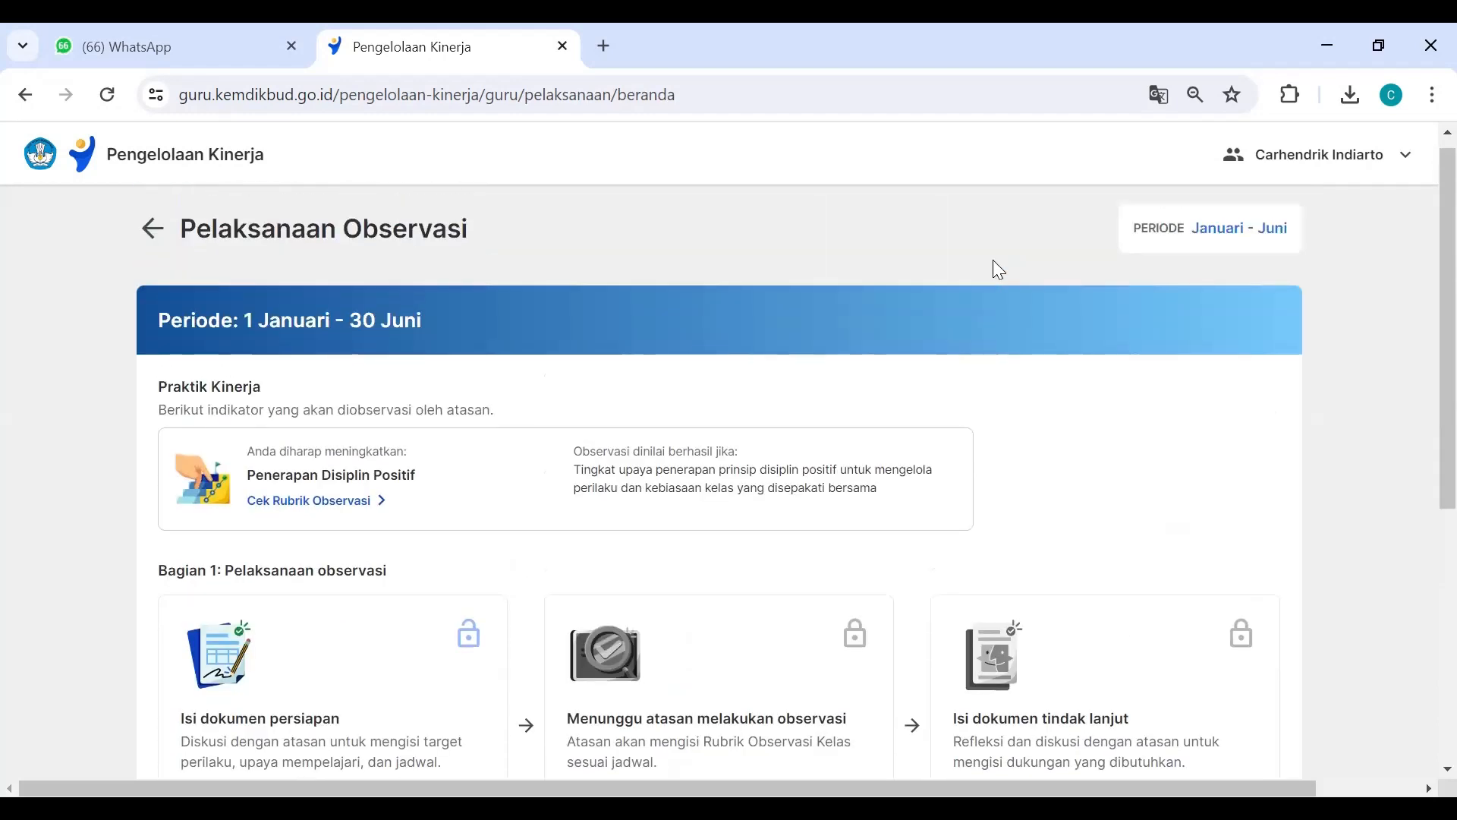
{"action": "scroll", "coordinate": [998, 271], "scroll_direction": "down", "scroll_amount": 2}
{"action": "scroll", "coordinate": [998, 270], "scroll_direction": "down", "scroll_amount": 1}
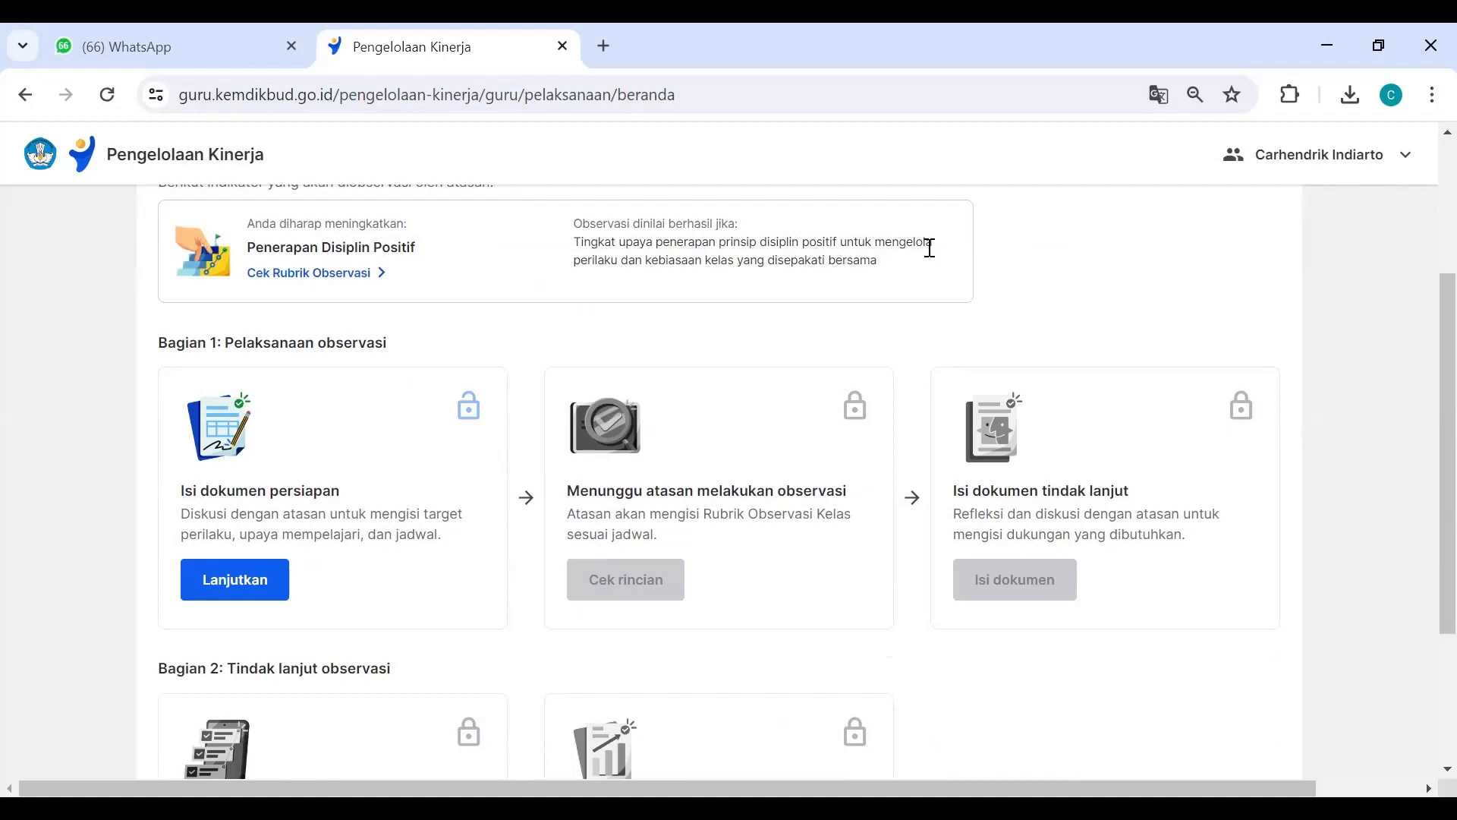
{"action": "scroll", "coordinate": [926, 247], "scroll_direction": "up", "scroll_amount": 2}
{"action": "scroll", "coordinate": [797, 311], "scroll_direction": "down", "scroll_amount": 1}
{"action": "scroll", "coordinate": [683, 346], "scroll_direction": "down", "scroll_amount": 1}
- Continue with the Isi dokumen persiapan stage and look through the target behaviour and Upaya Mempelajari sections of the Formulir Diskusi Persiapan
{"action": "left_click", "coordinate": [228, 583]}
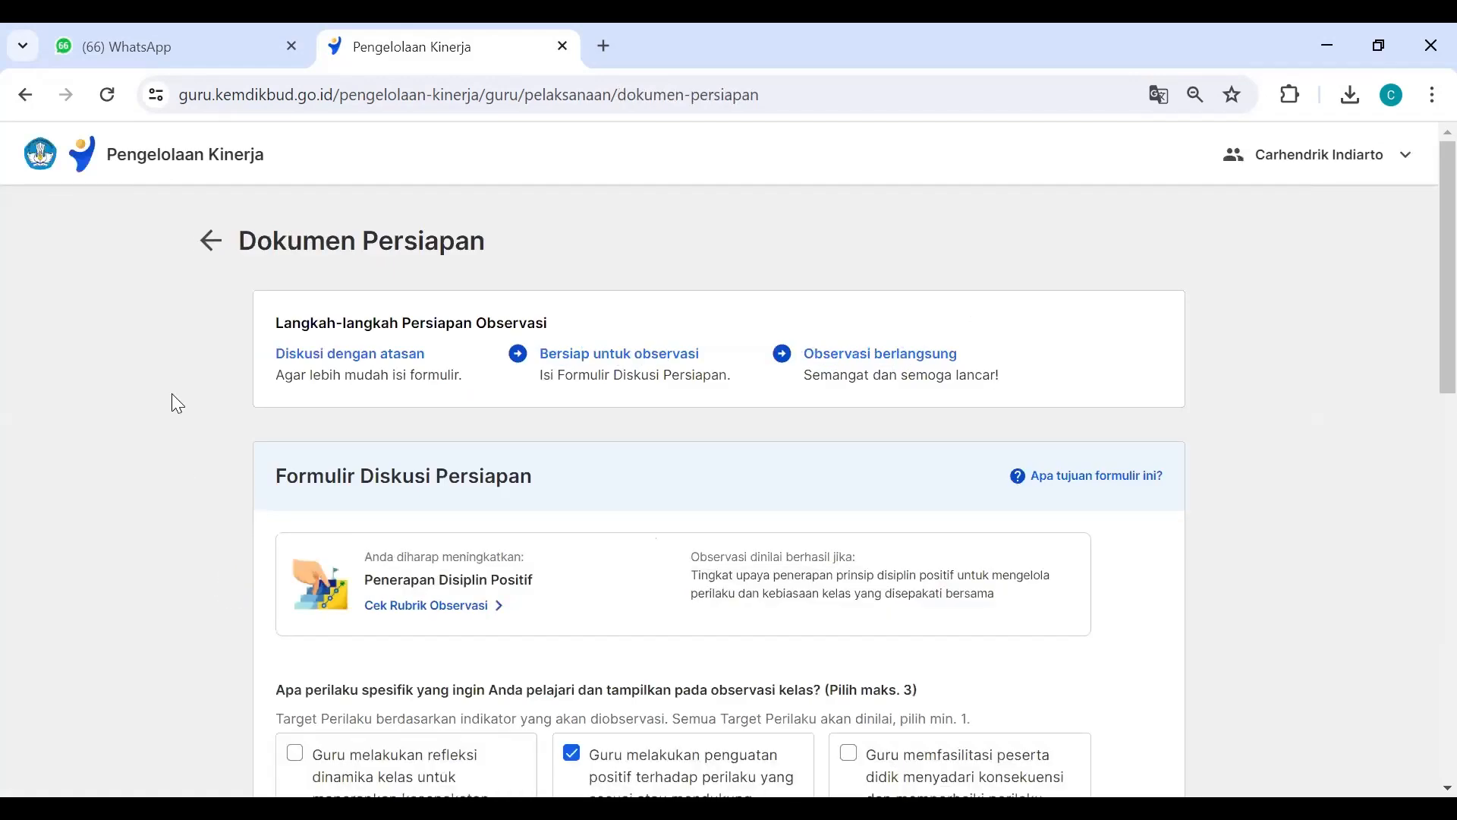
{"action": "scroll", "coordinate": [172, 393], "scroll_direction": "down", "scroll_amount": 5}
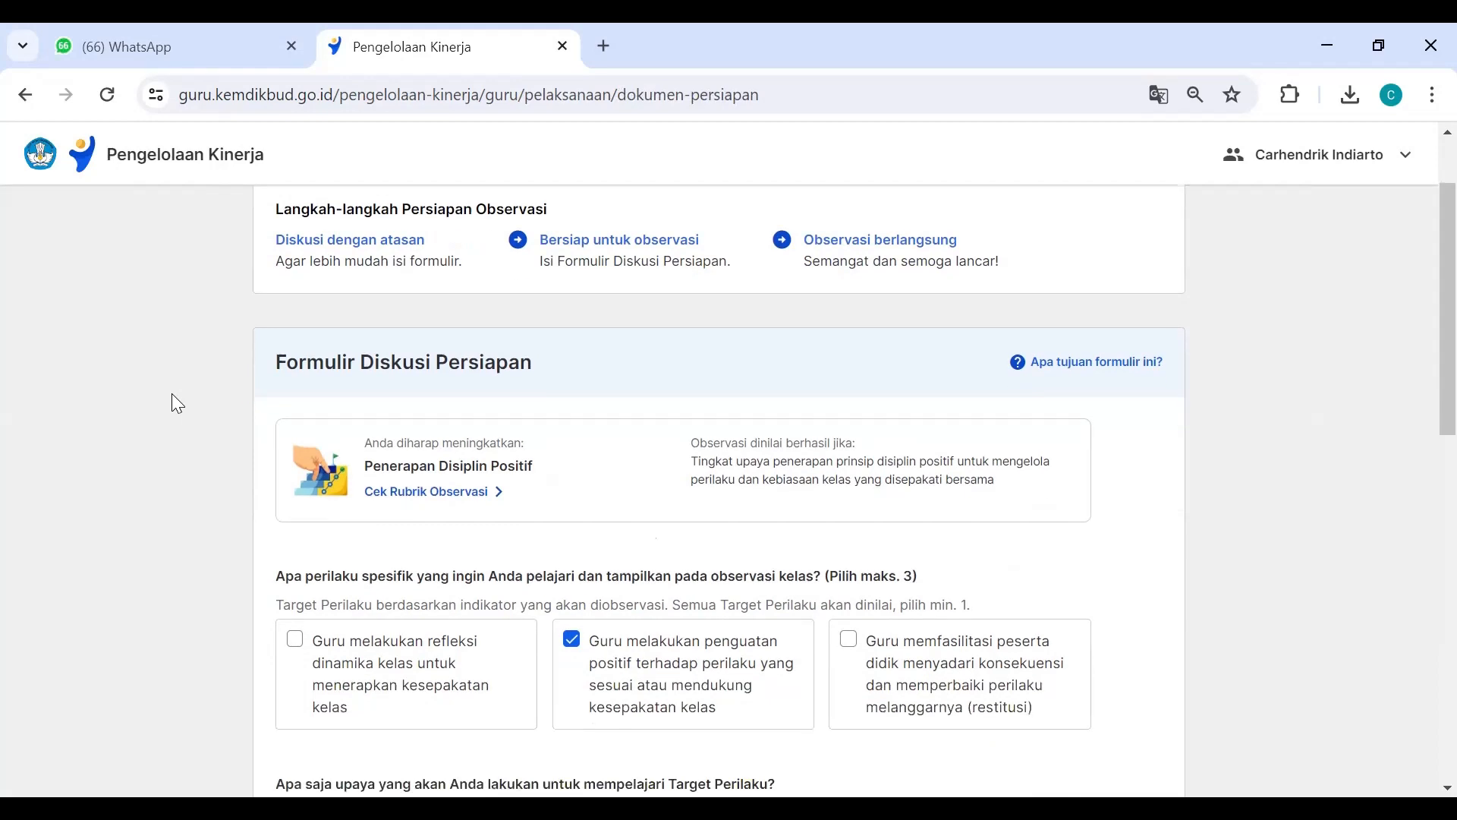
{"action": "scroll", "coordinate": [172, 394], "scroll_direction": "up", "scroll_amount": 2}
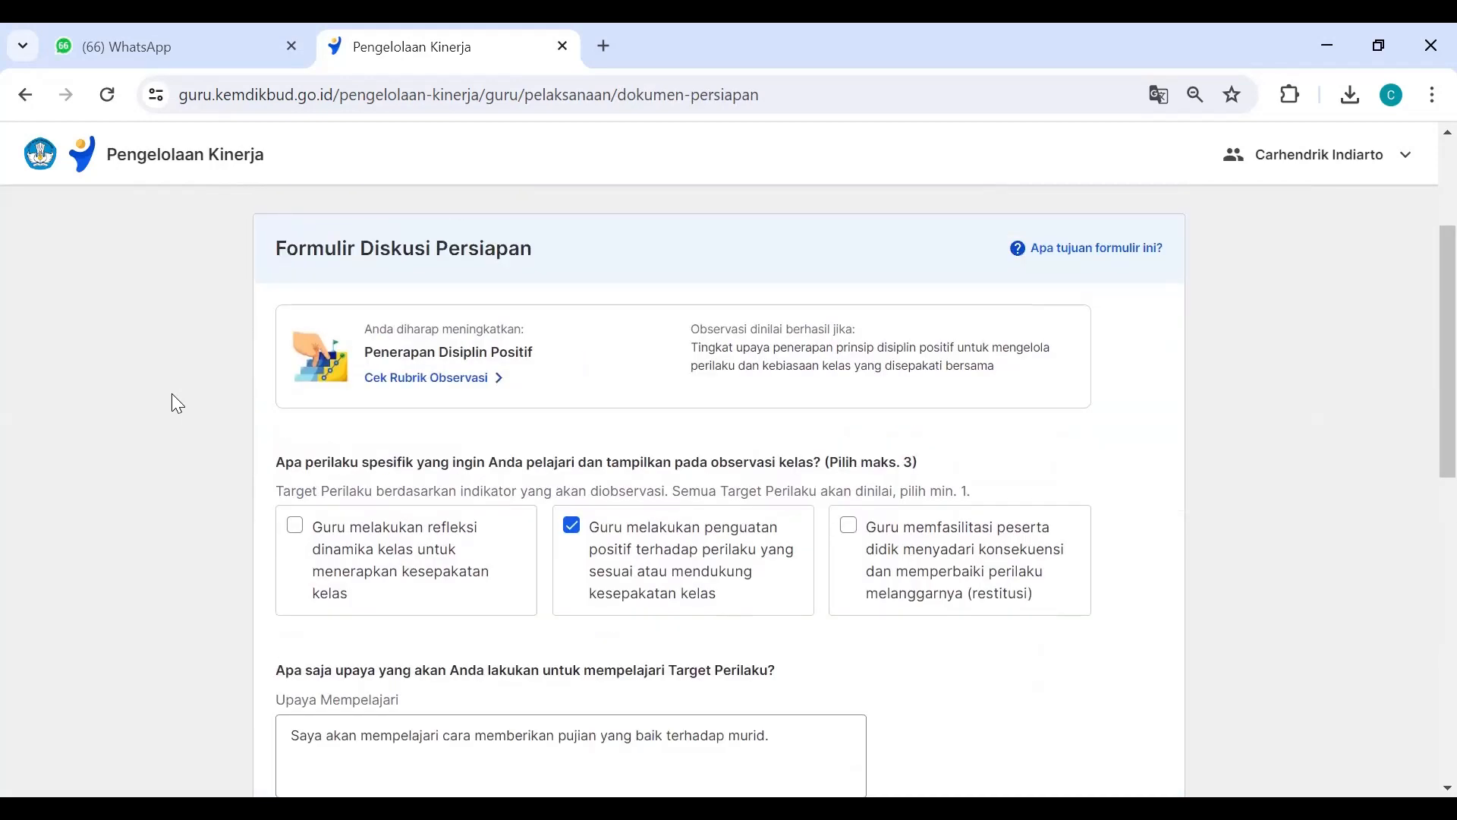
{"action": "scroll", "coordinate": [171, 393], "scroll_direction": "down", "scroll_amount": 3}
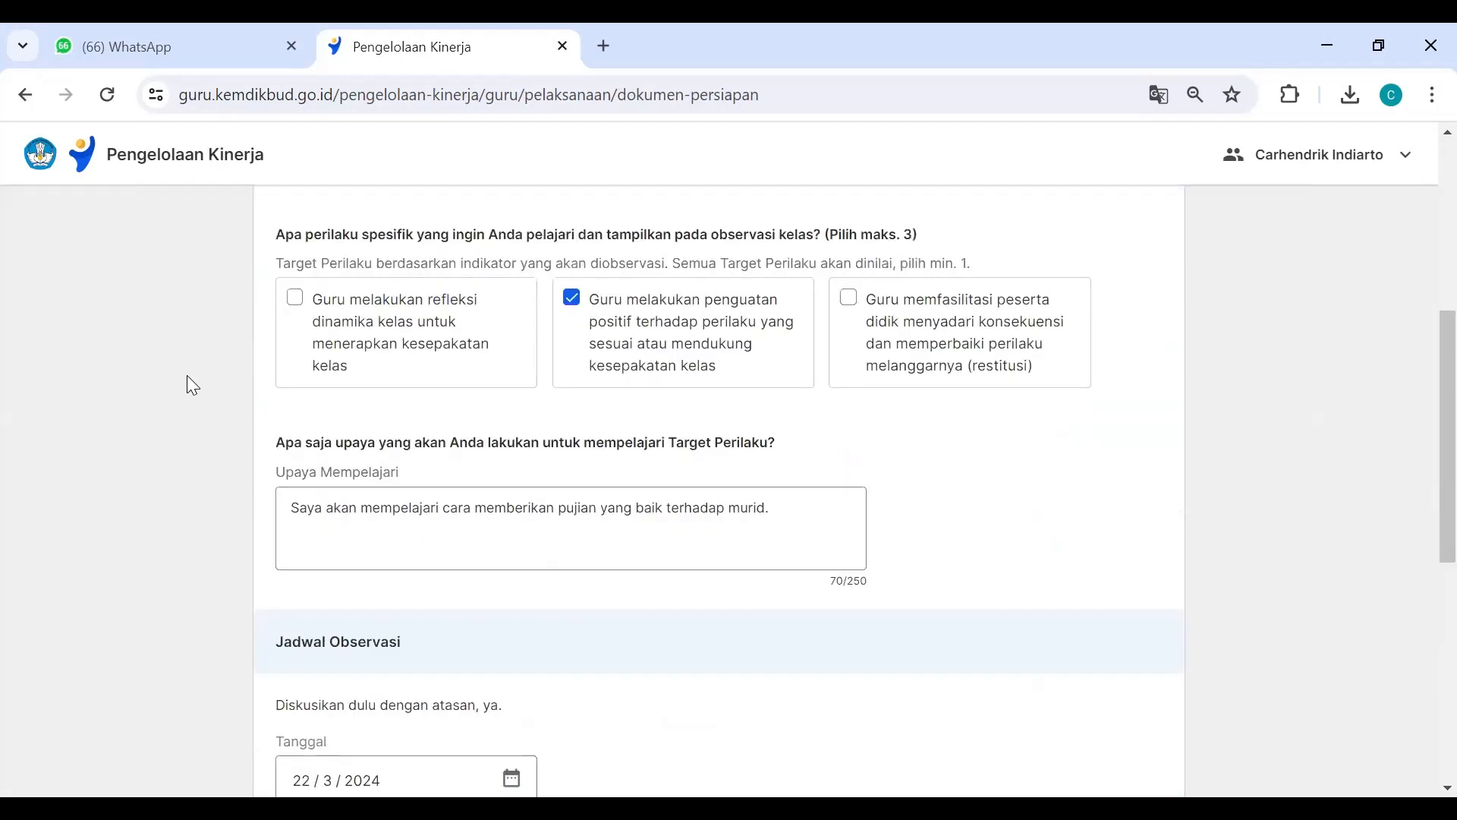
{"action": "scroll", "coordinate": [192, 385], "scroll_direction": "up", "scroll_amount": 2}
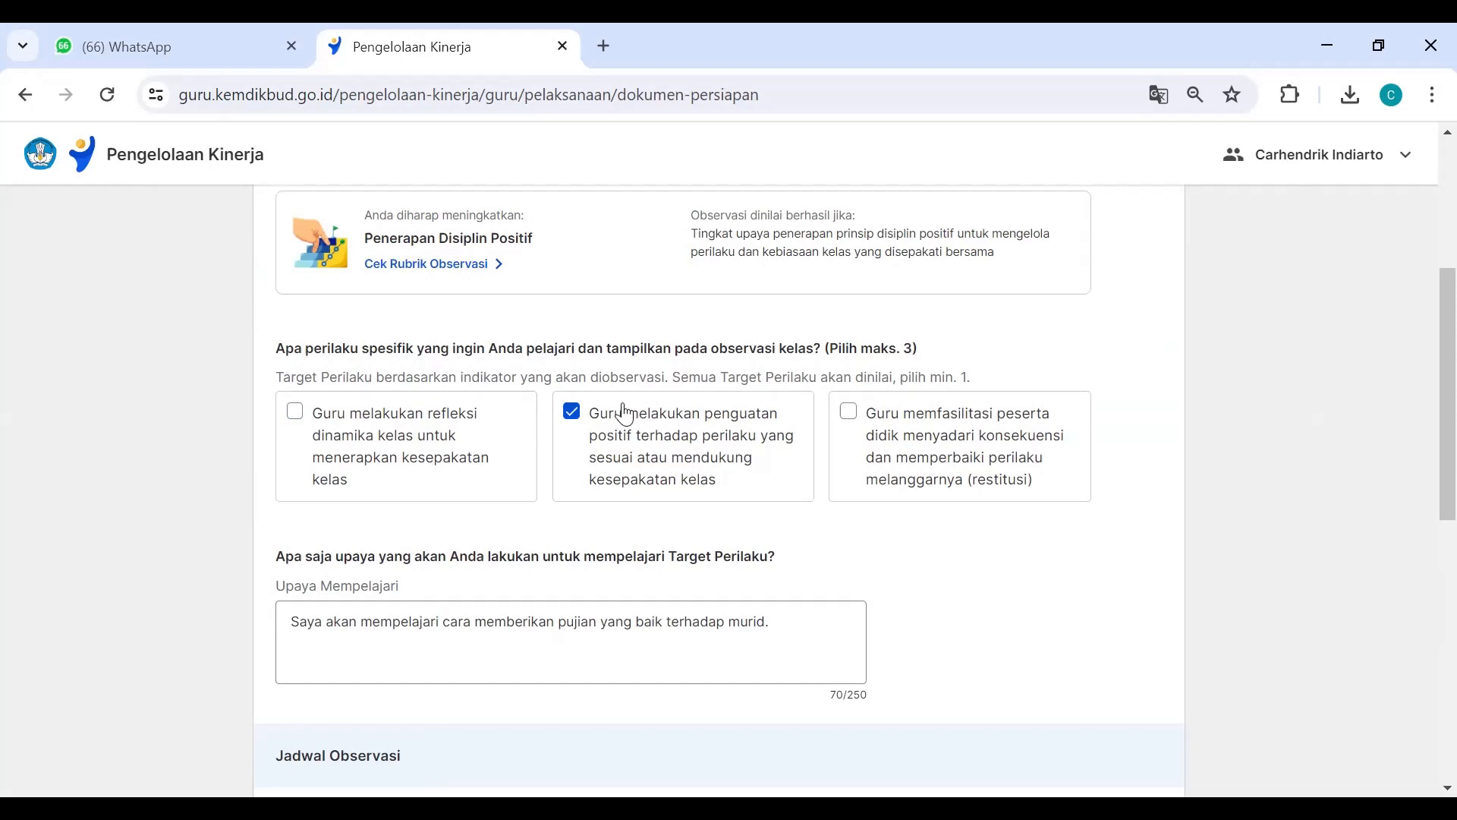
- Select the class dynamics reflection and restitution target behaviours as extra choices, and deselect both again
{"action": "left_click", "coordinate": [298, 414]}
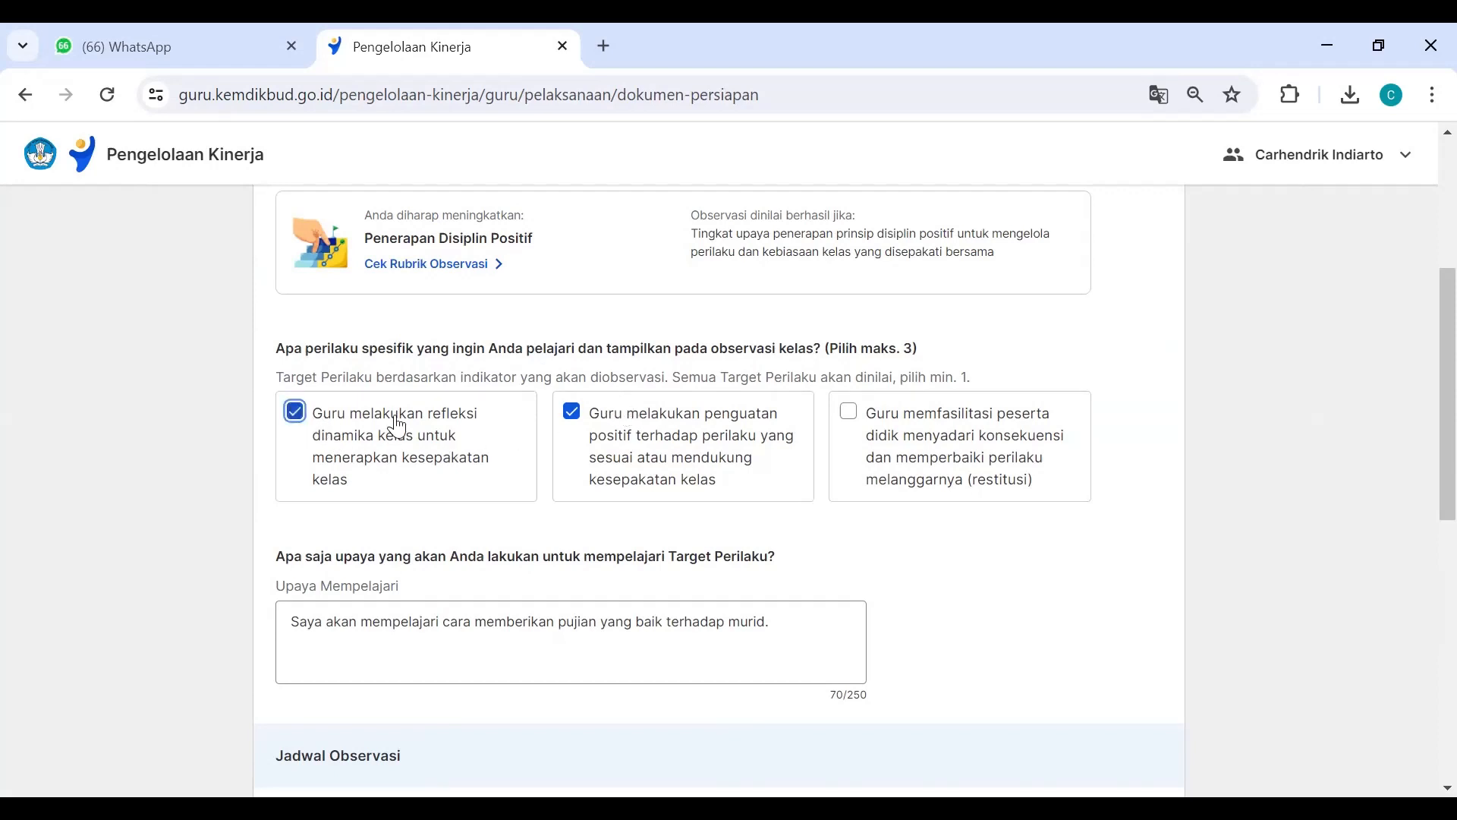
{"action": "left_click", "coordinate": [848, 414]}
{"action": "left_click", "coordinate": [849, 425]}
{"action": "left_click", "coordinate": [295, 412]}
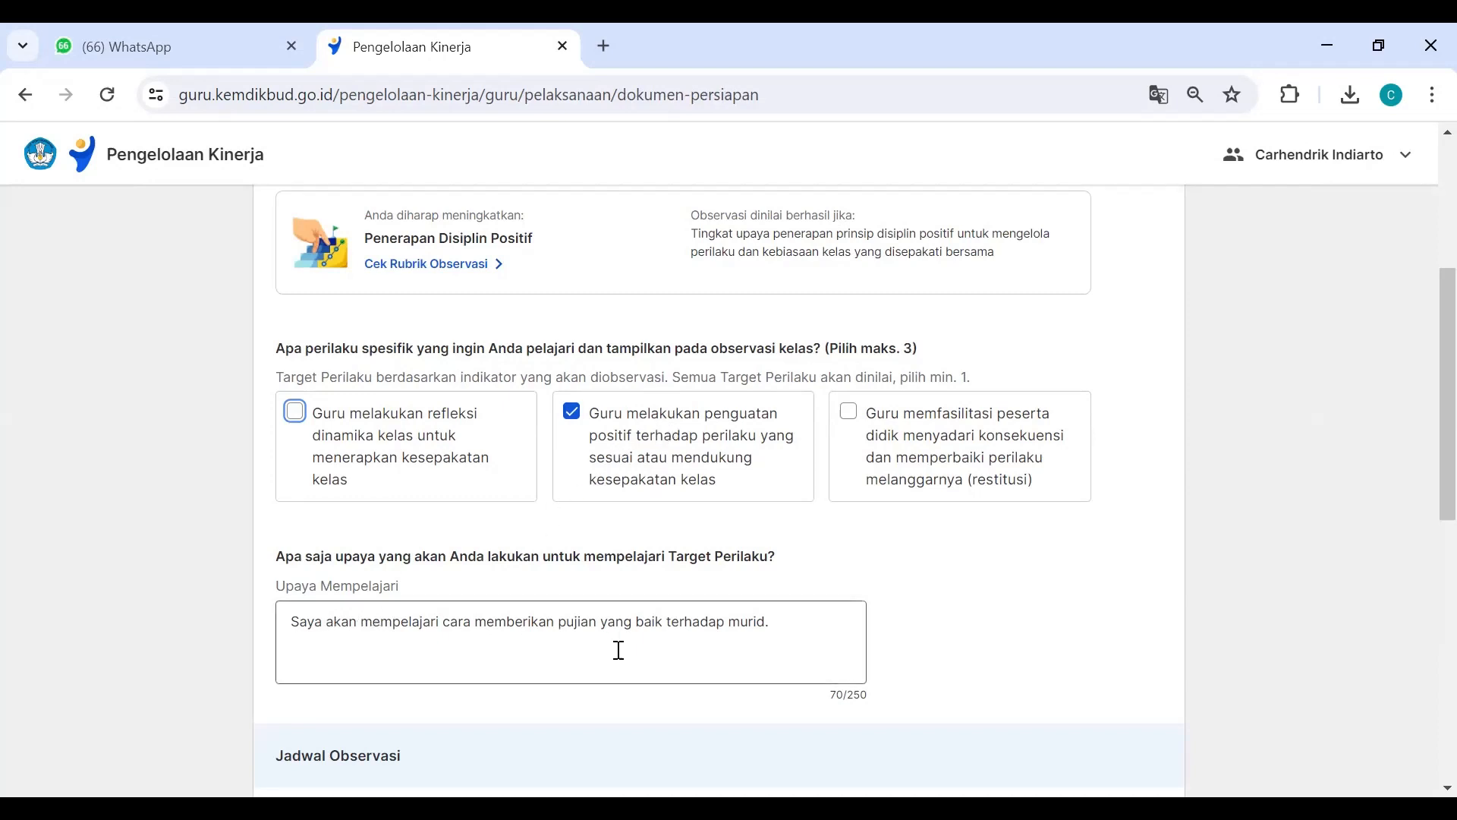
- Copy and clear the text in the Upaya Mempelajari field, and paste it back in
{"action": "left_click_drag", "start_coordinate": [781, 627], "coordinate": [286, 604]}
{"action": "key", "text": "ctrl+c"}
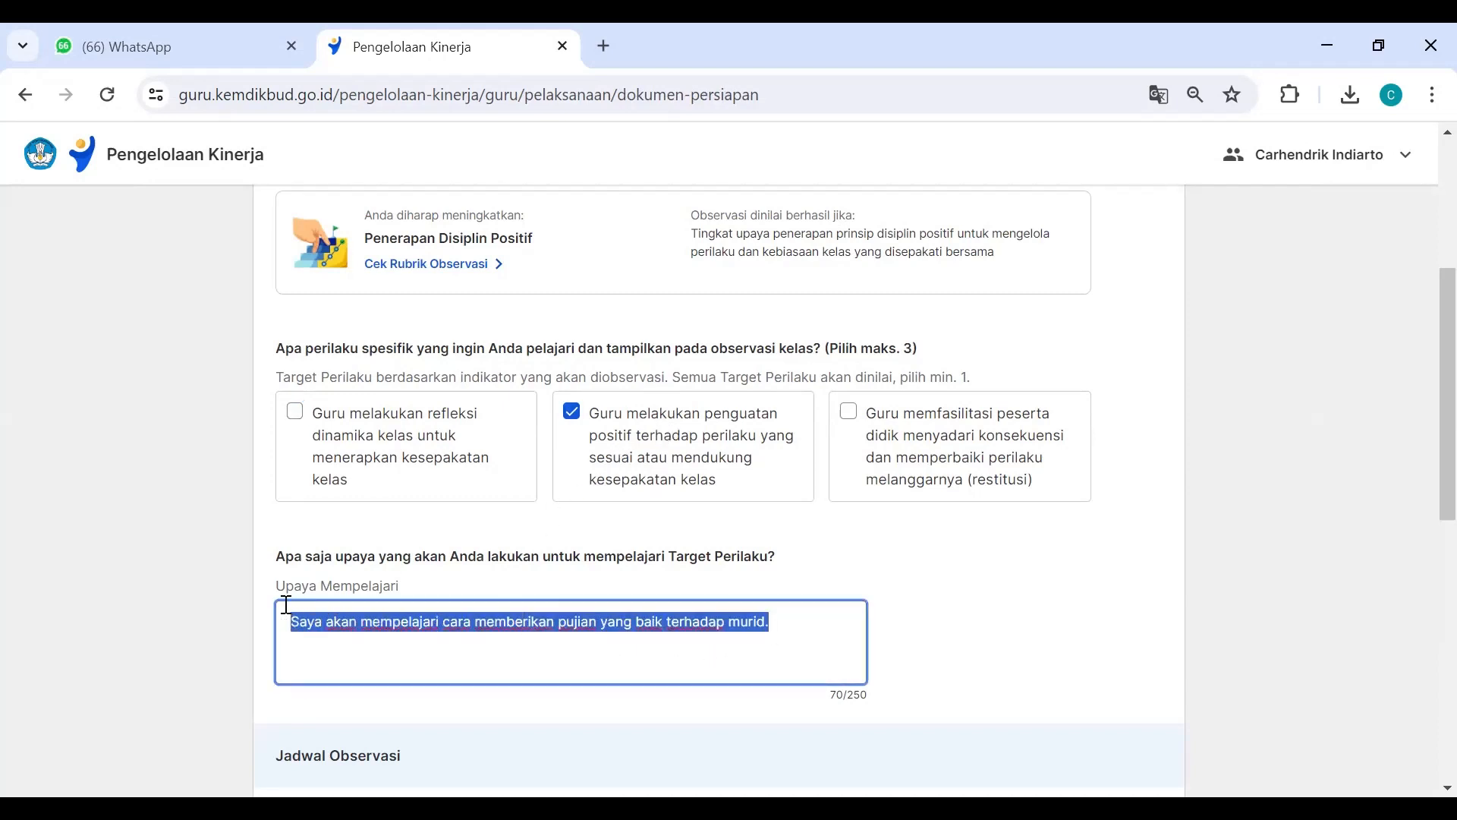
{"action": "key", "text": "BackSpace"}
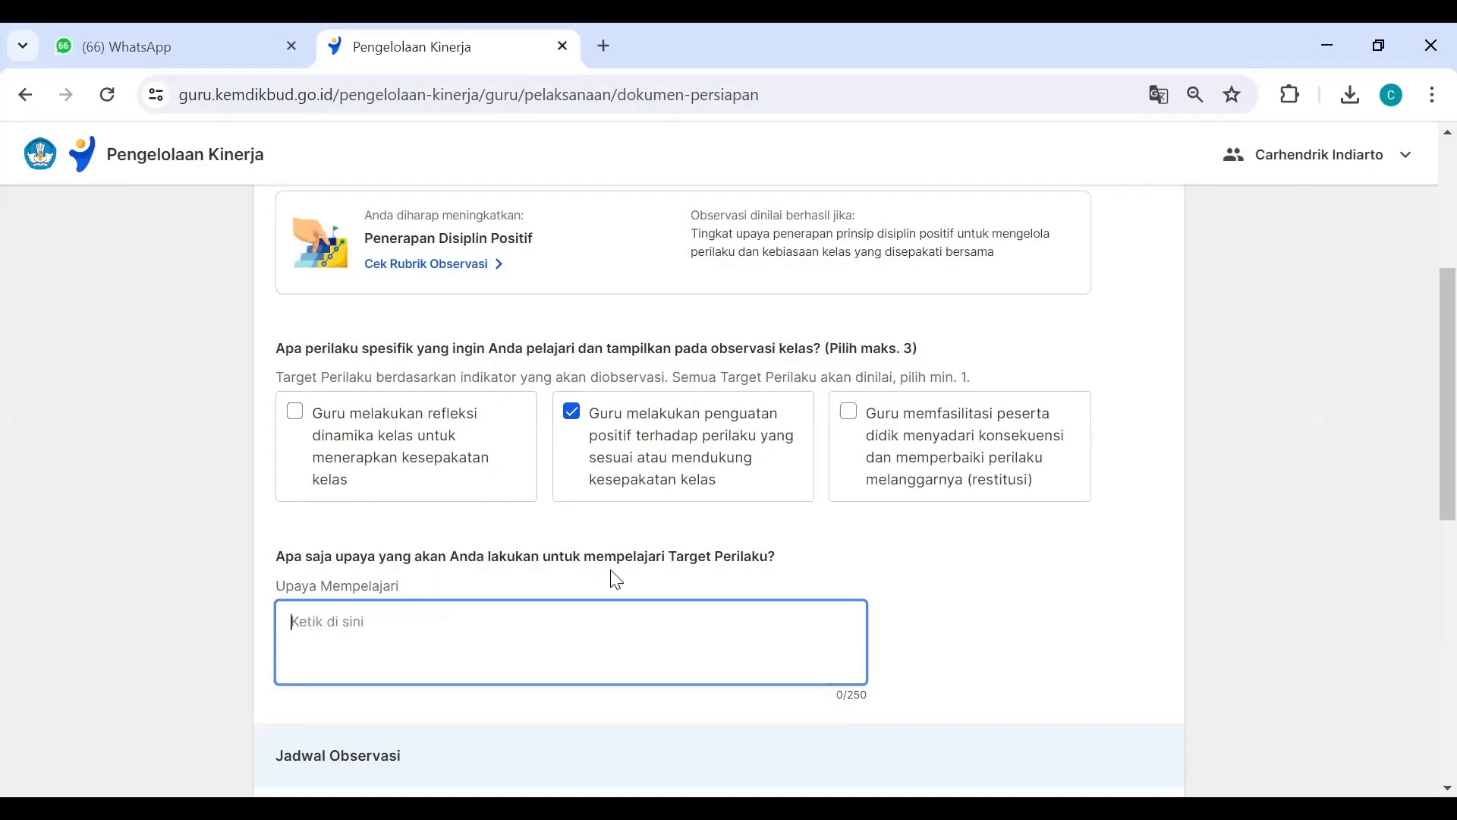
{"action": "scroll", "coordinate": [614, 577], "scroll_direction": "up", "scroll_amount": 2}
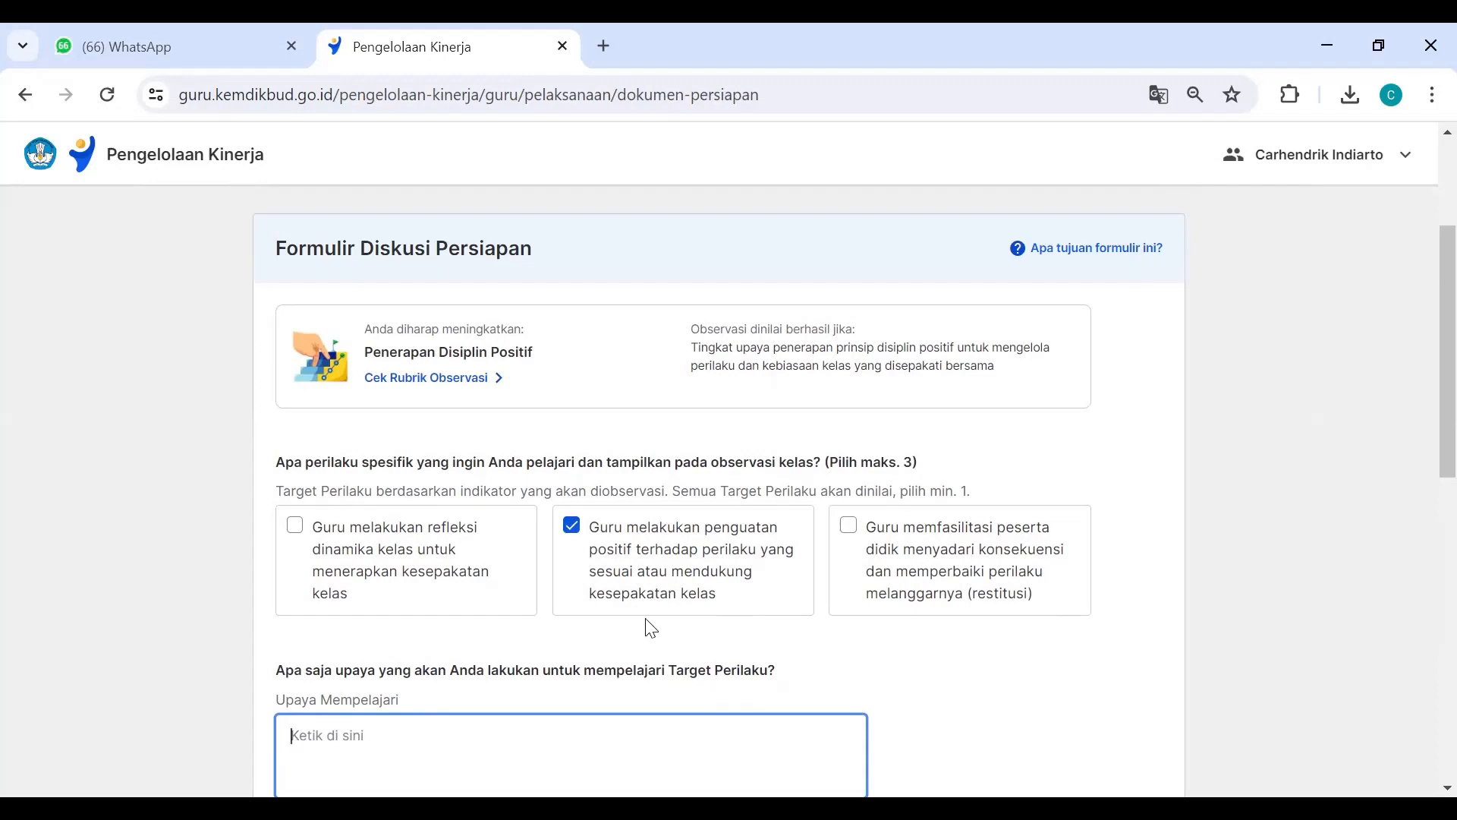
{"action": "scroll", "coordinate": [645, 628], "scroll_direction": "down", "scroll_amount": 3}
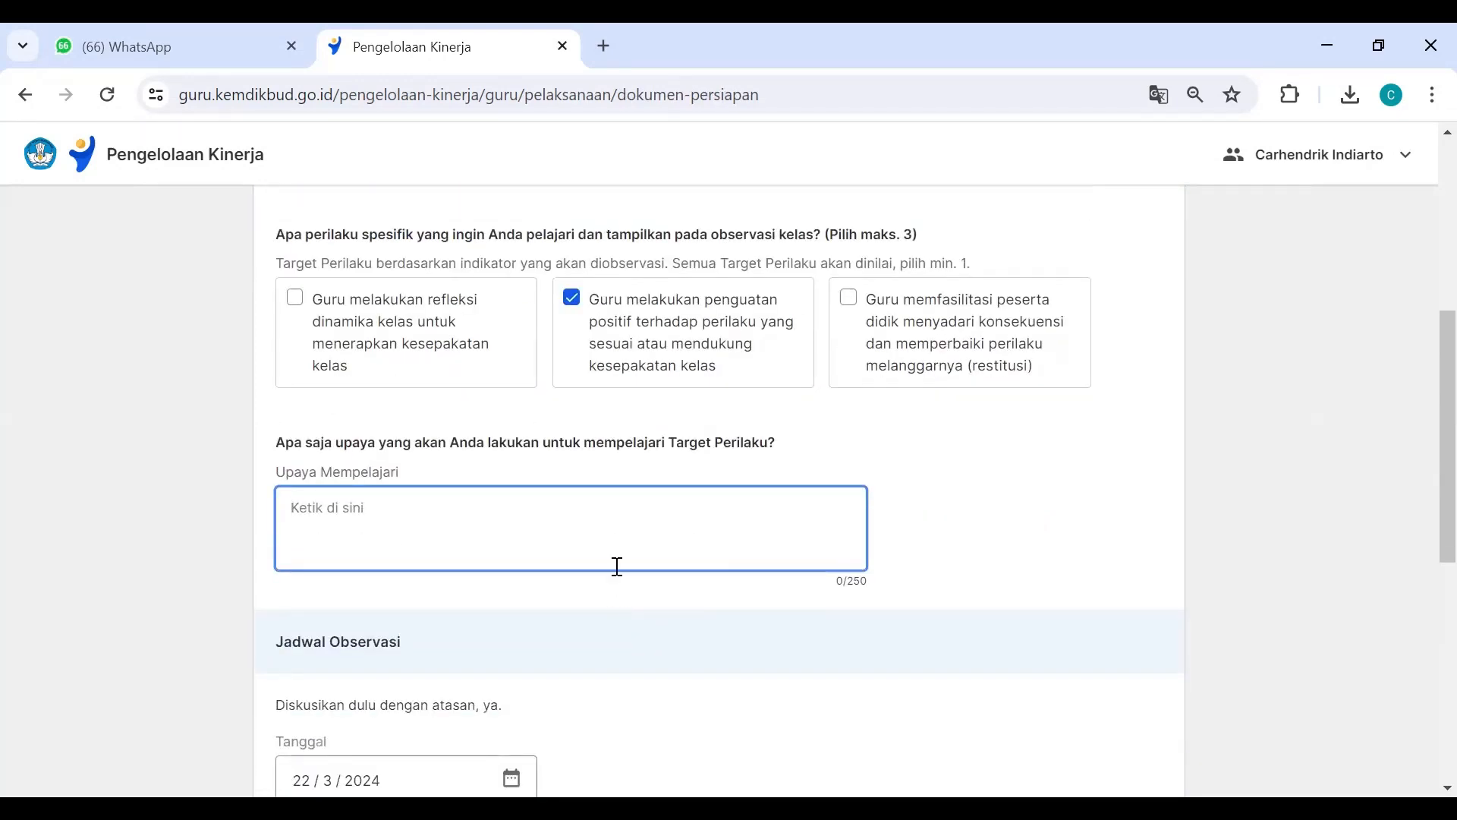
{"action": "key", "text": "ctrl+v"}
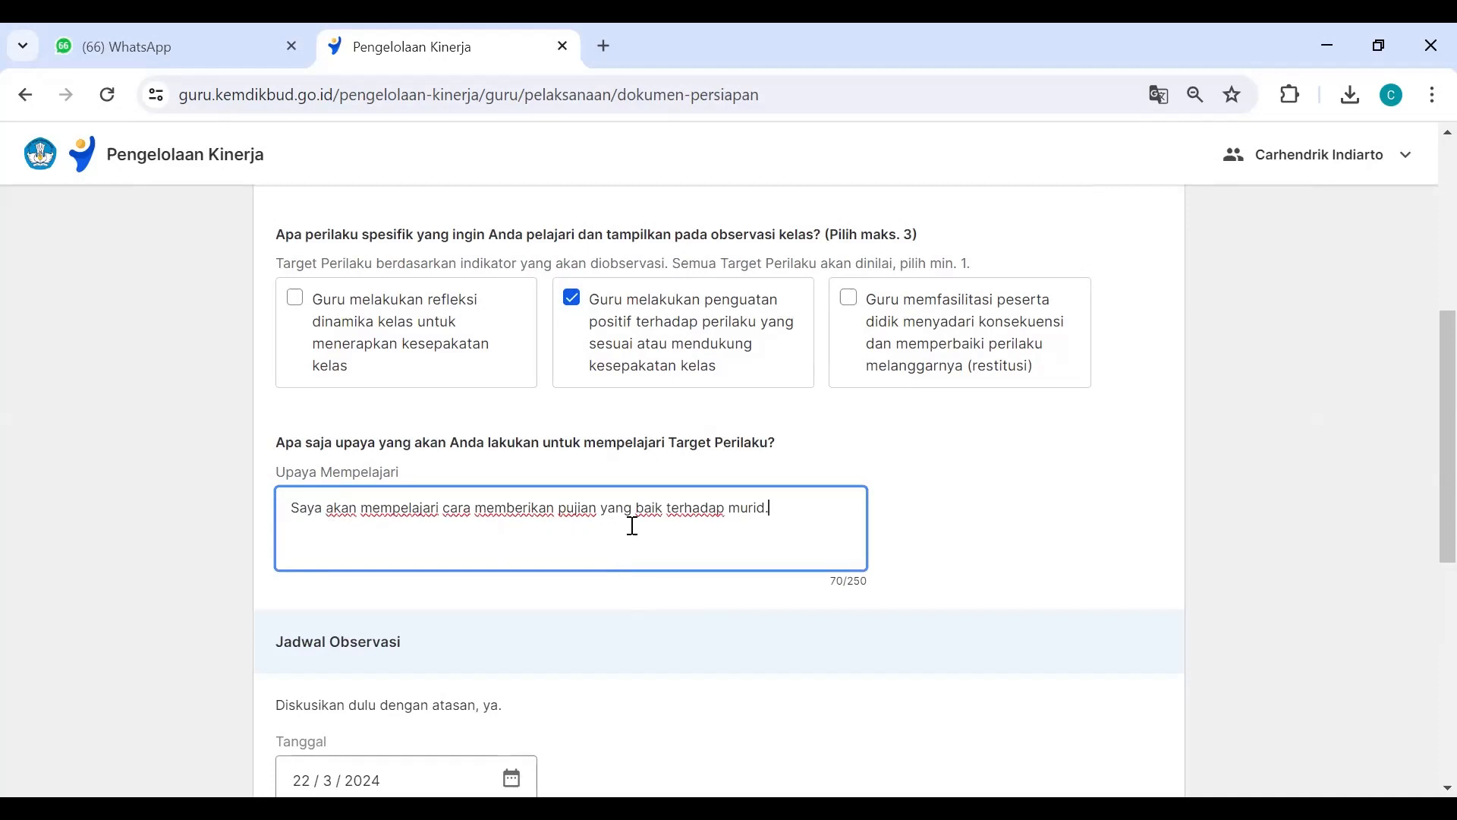
- Copy the three recommended behaviours for target 2, positive reinforcement, from the form's observation rubric and close the rubric
{"action": "scroll", "coordinate": [615, 542], "scroll_direction": "up", "scroll_amount": 5}
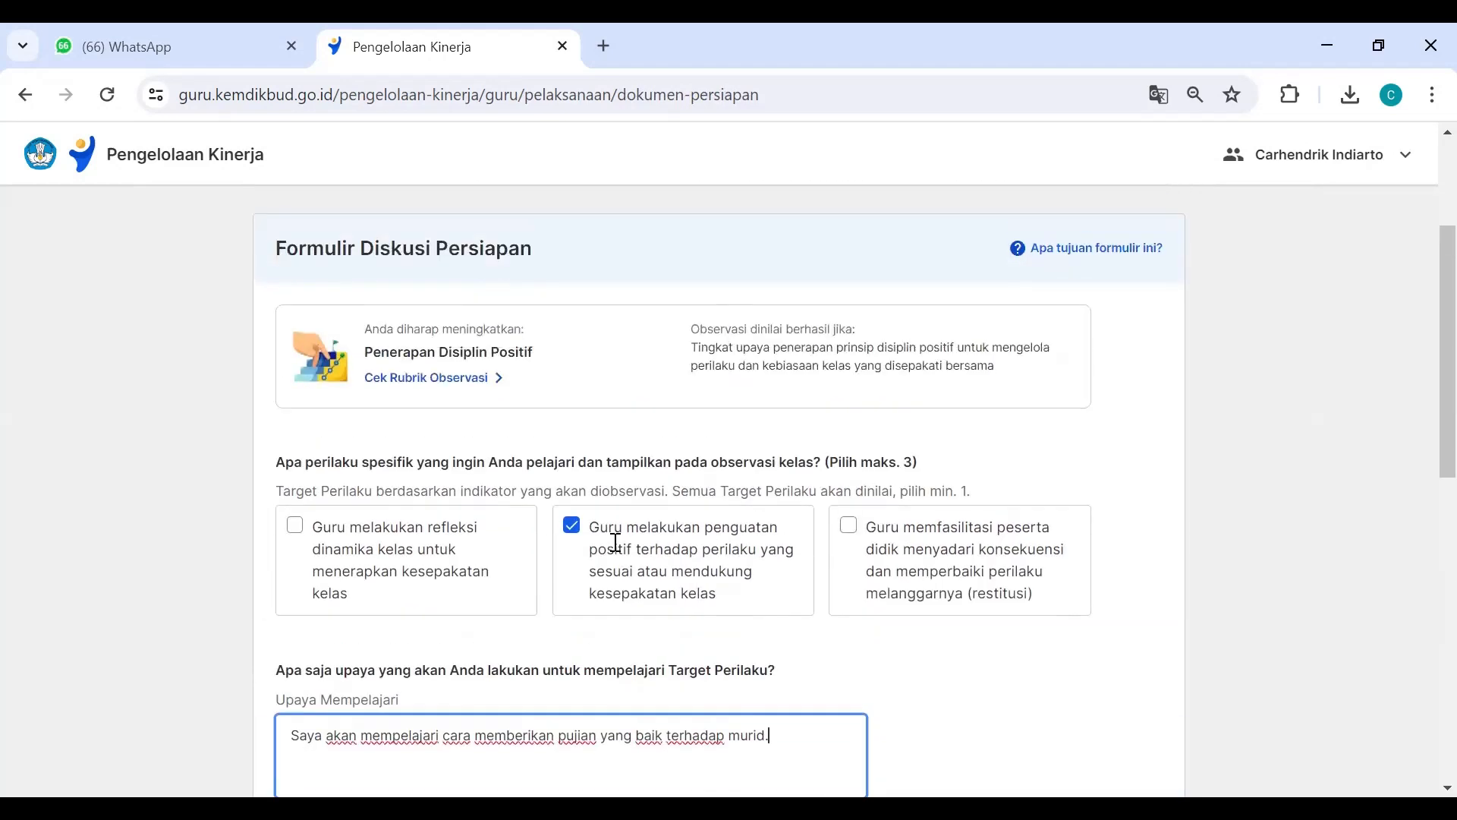
{"action": "left_click", "coordinate": [427, 493]}
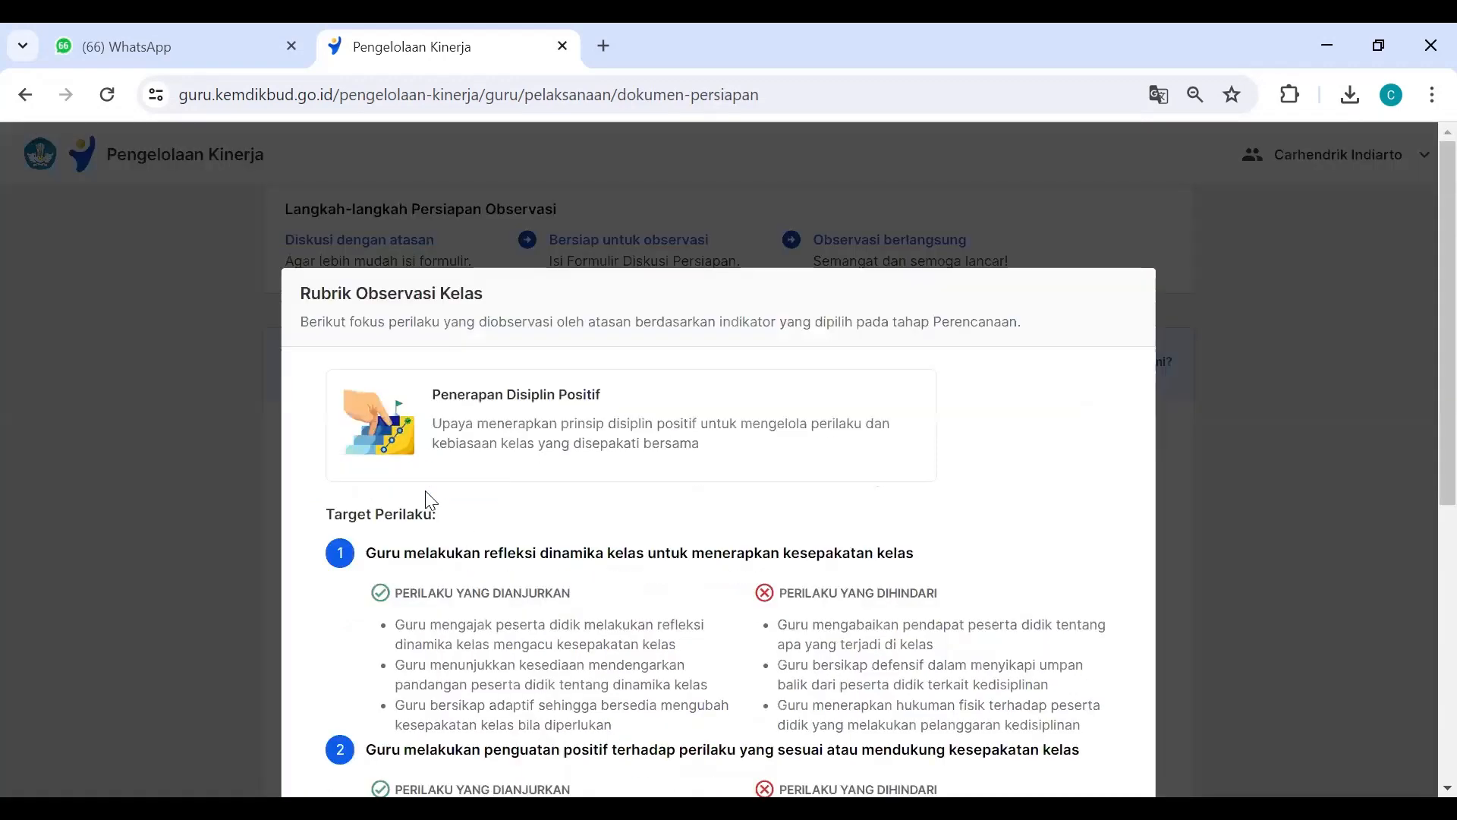
{"action": "scroll", "coordinate": [455, 509], "scroll_direction": "down", "scroll_amount": 5}
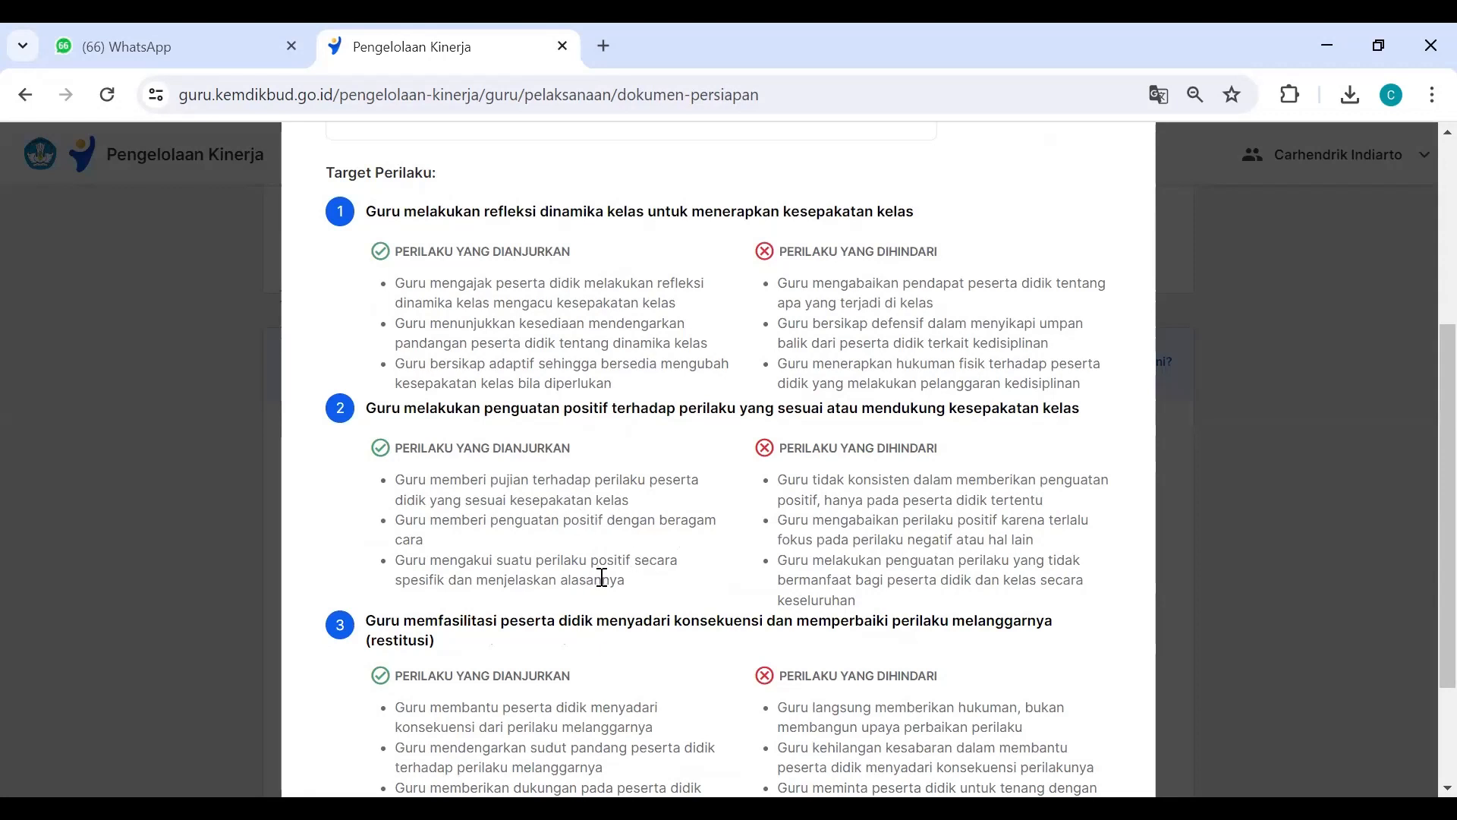
{"action": "left_click_drag", "start_coordinate": [624, 580], "coordinate": [391, 486]}
{"action": "key", "text": "ctrl+c"}
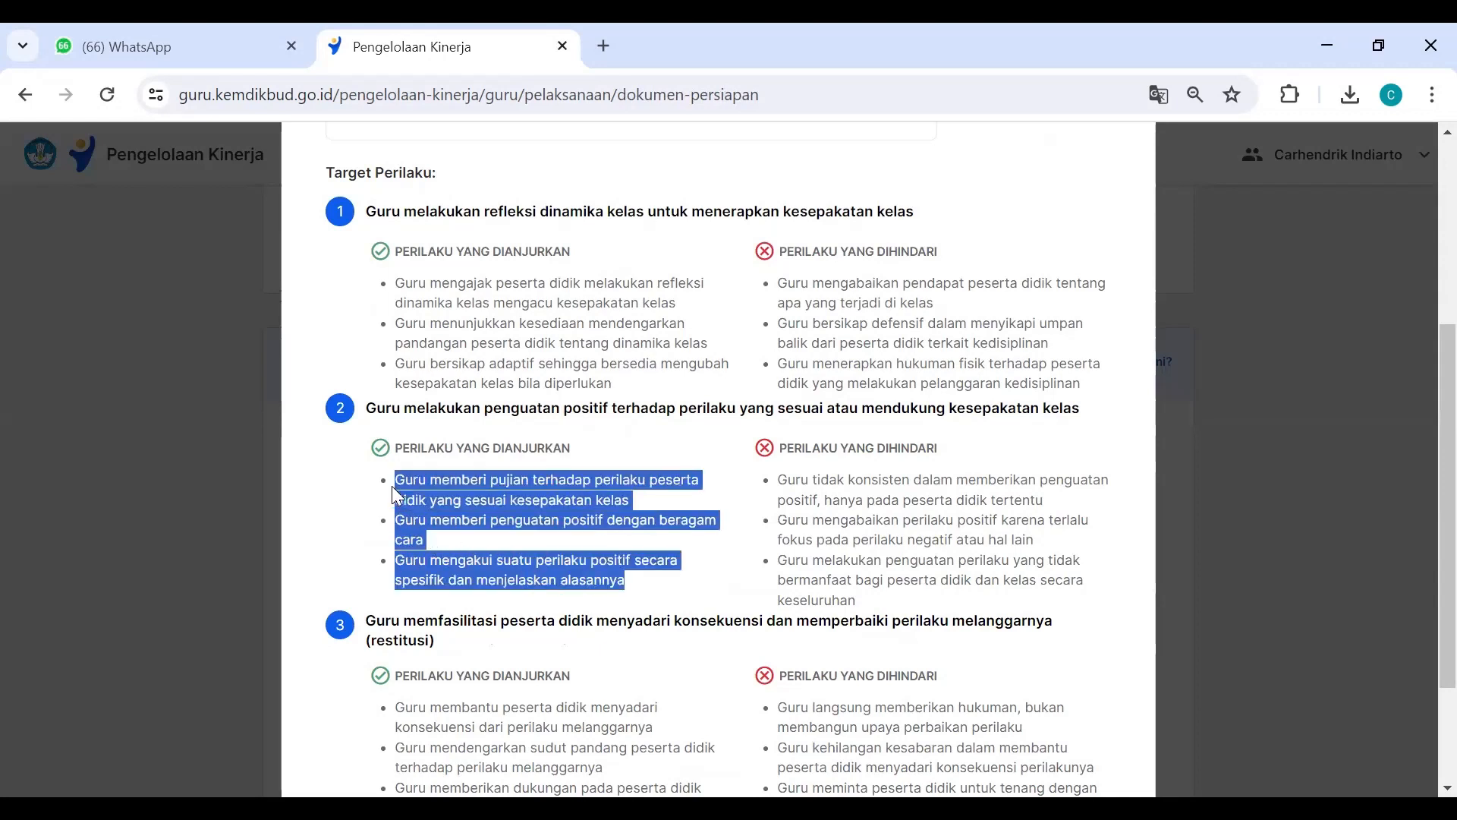
{"action": "scroll", "coordinate": [936, 608], "scroll_direction": "down", "scroll_amount": 3}
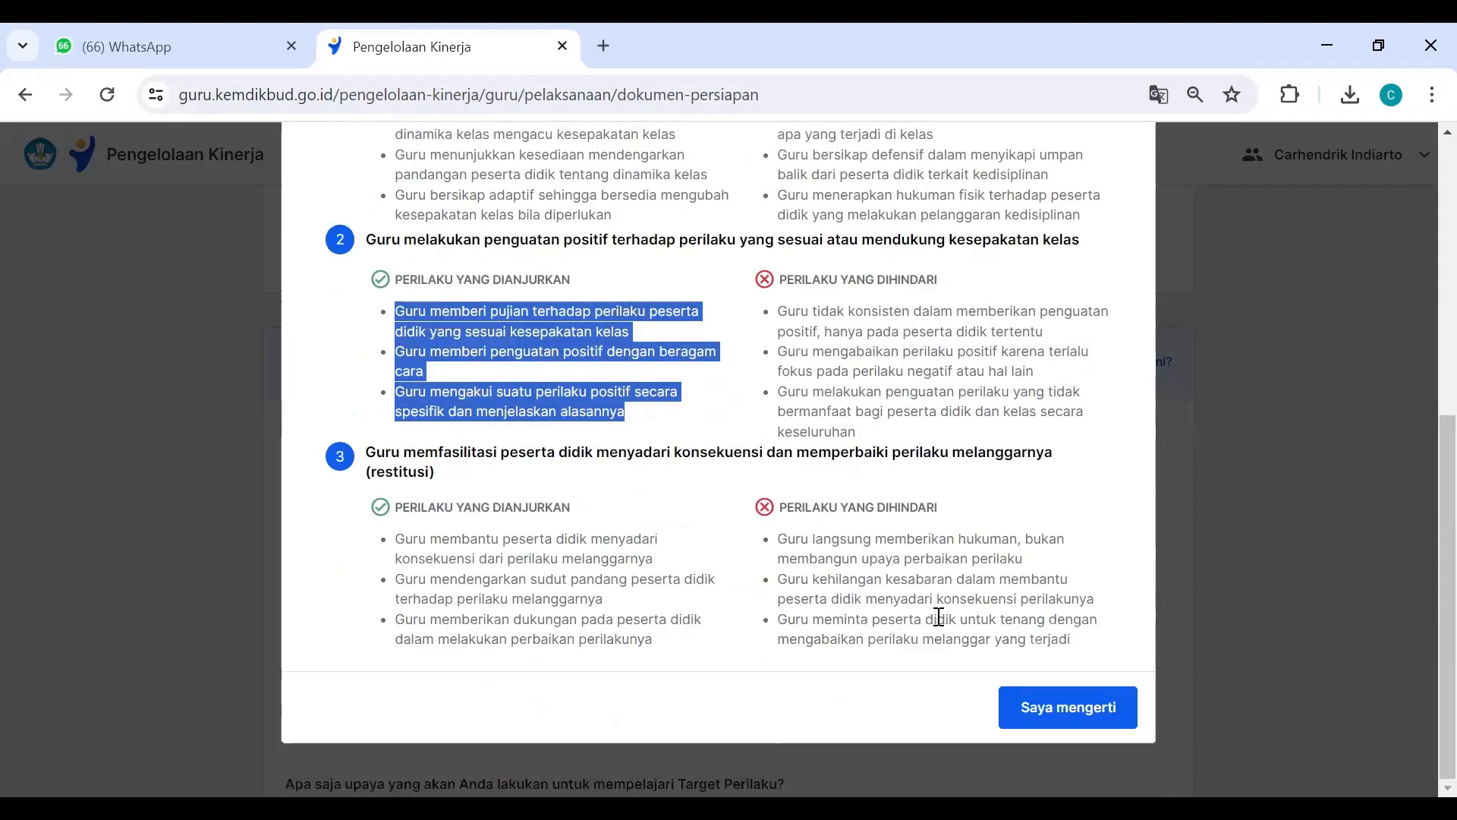
{"action": "left_click", "coordinate": [1060, 707]}
- Replace the Upaya Mempelajari text with the copied recommended behaviours for positive reinforcement
{"action": "scroll", "coordinate": [488, 570], "scroll_direction": "down", "scroll_amount": 5}
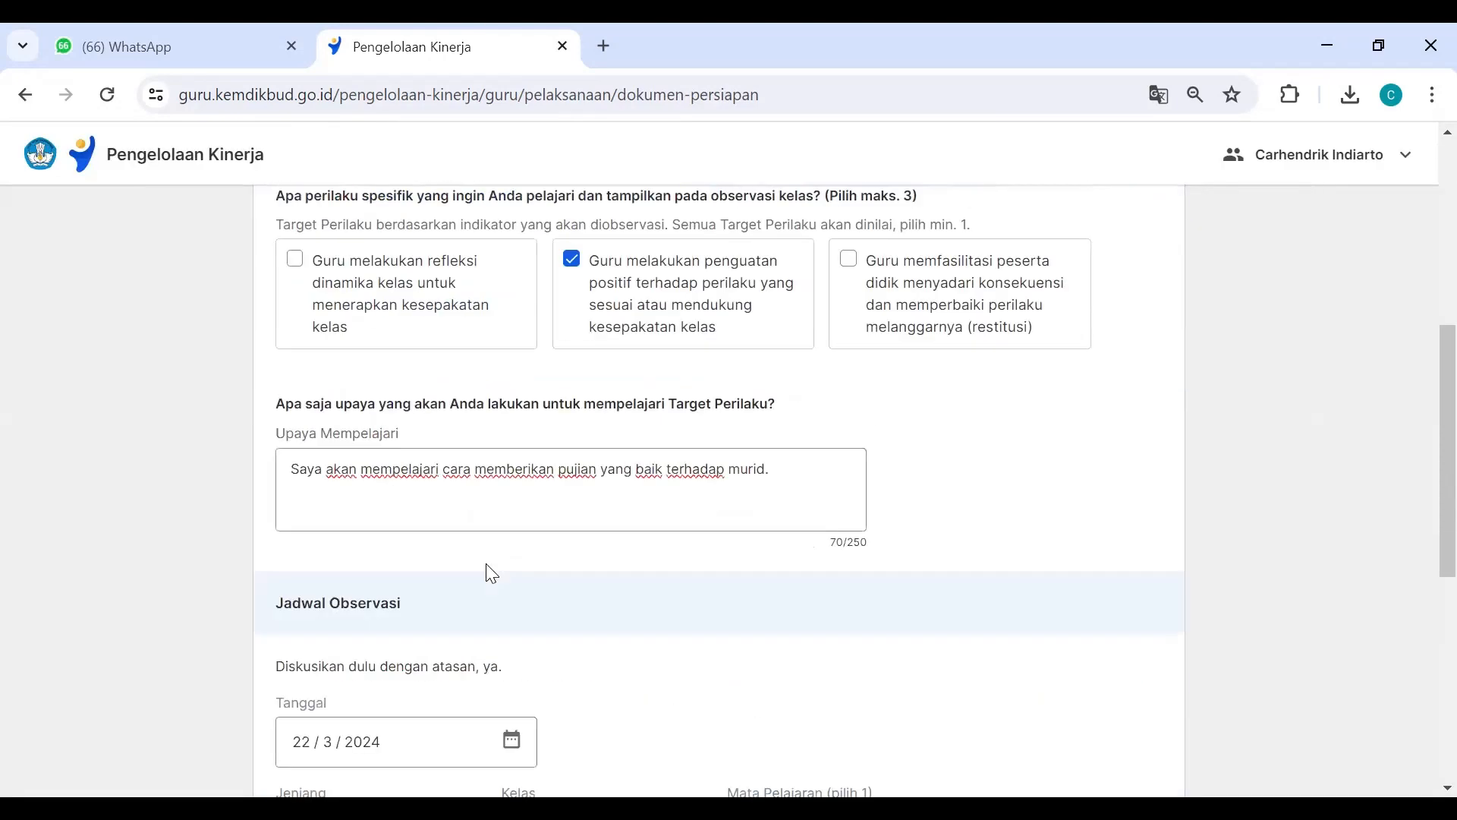
{"action": "left_click_drag", "start_coordinate": [808, 395], "coordinate": [284, 390]}
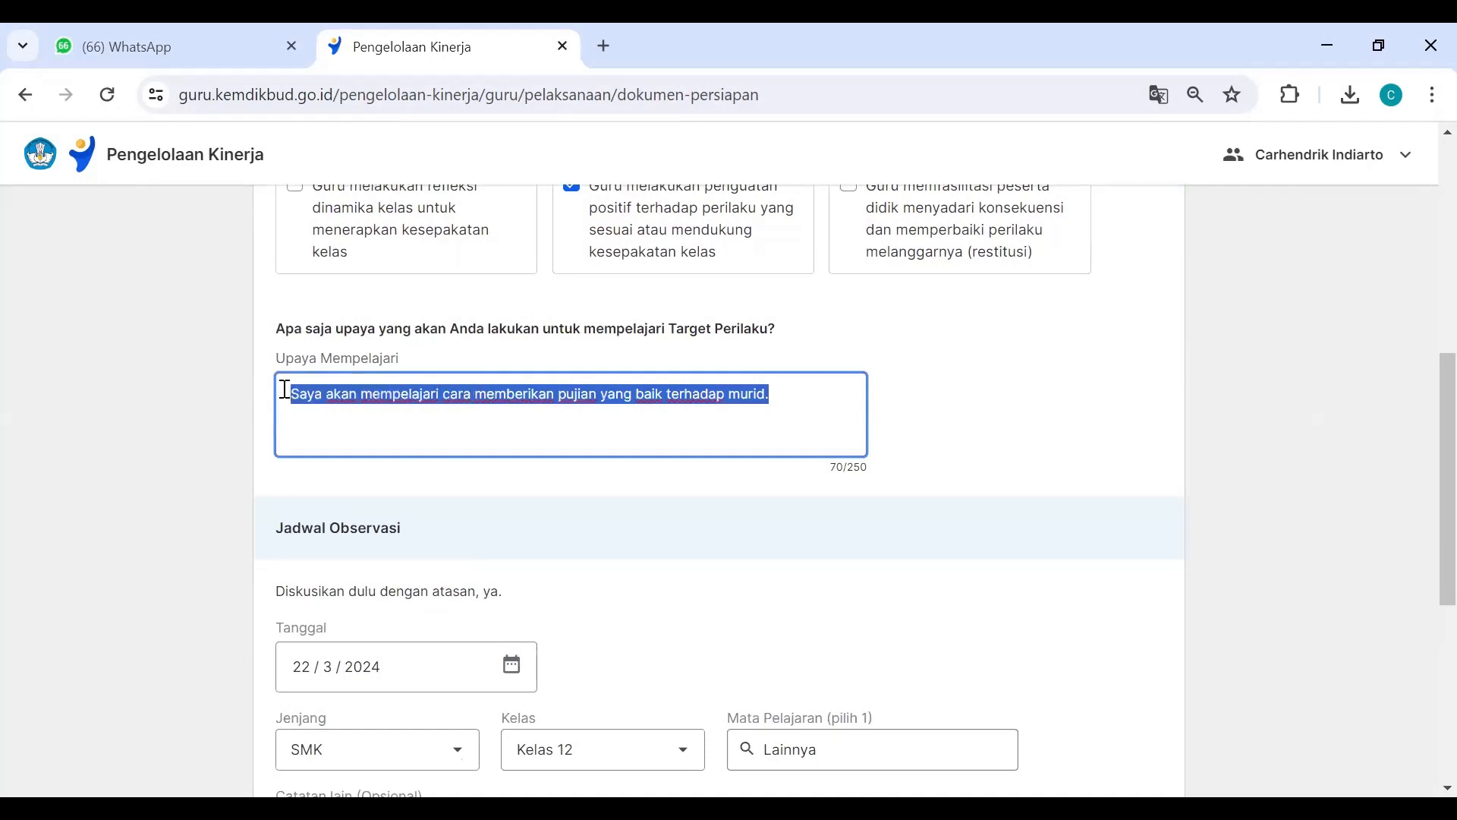
{"action": "key", "text": "ctrl+v"}
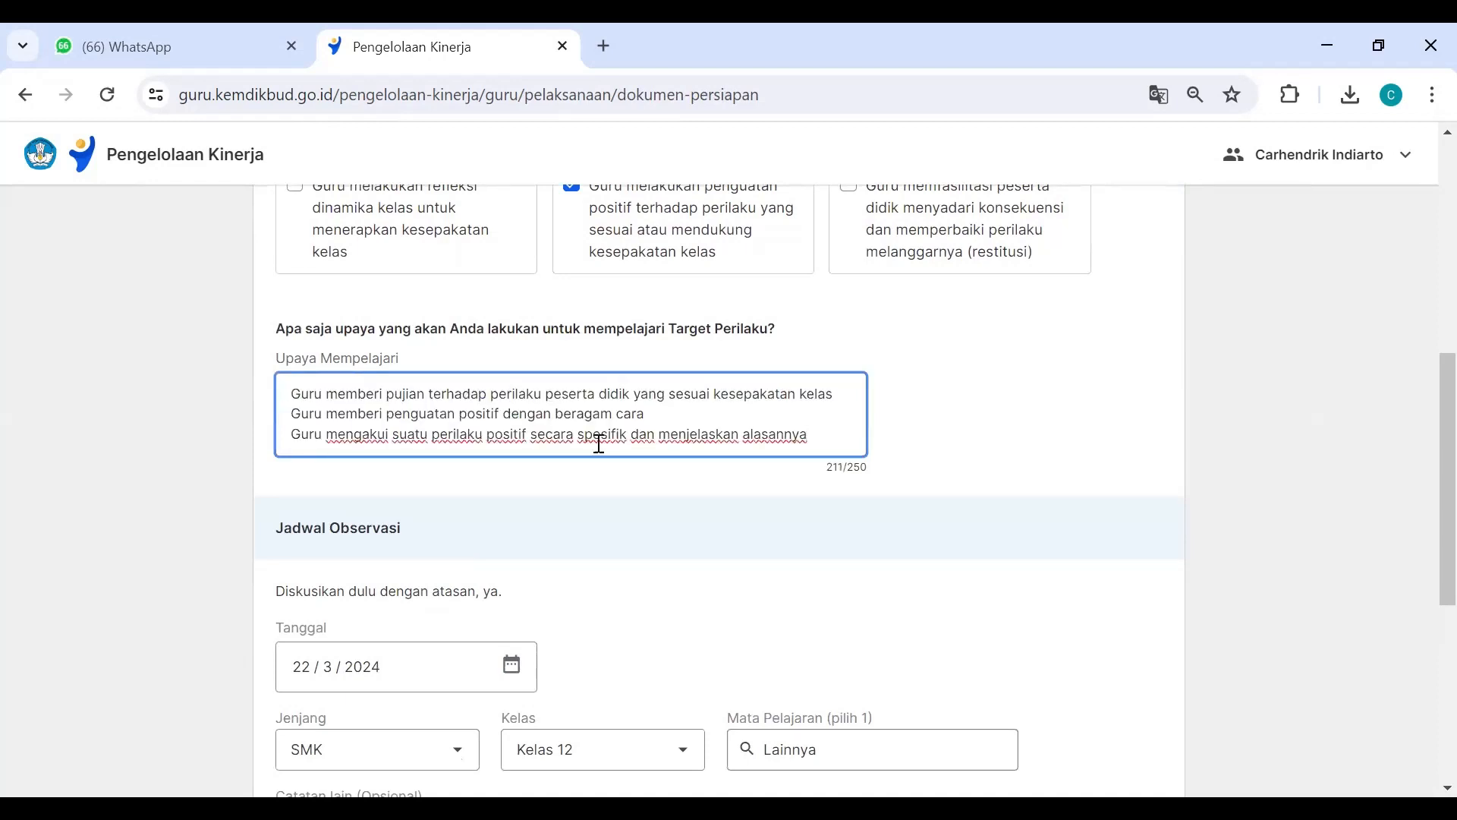
{"action": "left_click", "coordinate": [1126, 431]}
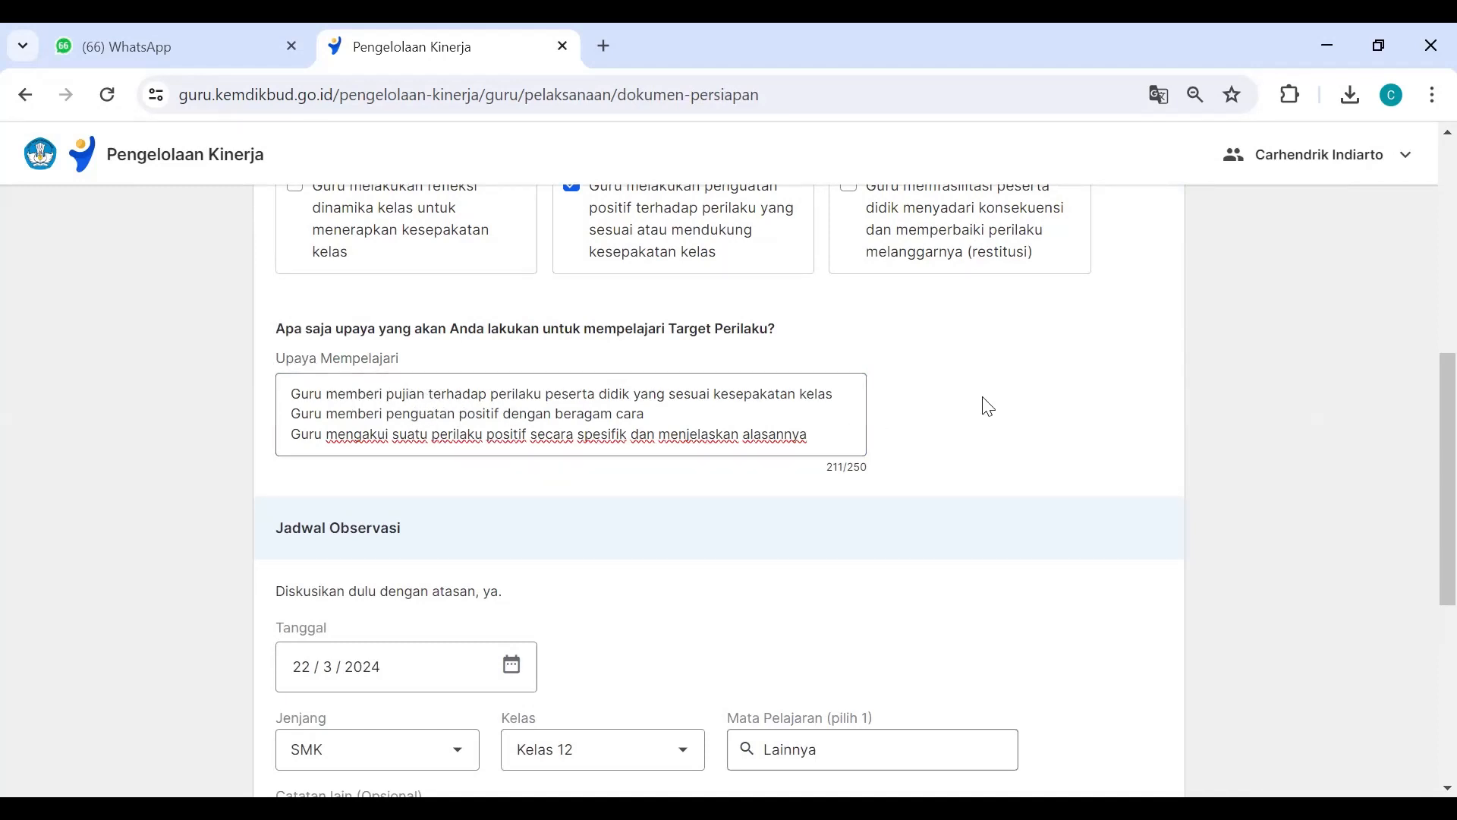
- Examine the Jadwal Observasi section and view the calendar of its Tanggal field, closing it without picking another date
{"action": "scroll", "coordinate": [985, 405], "scroll_direction": "down", "scroll_amount": 5}
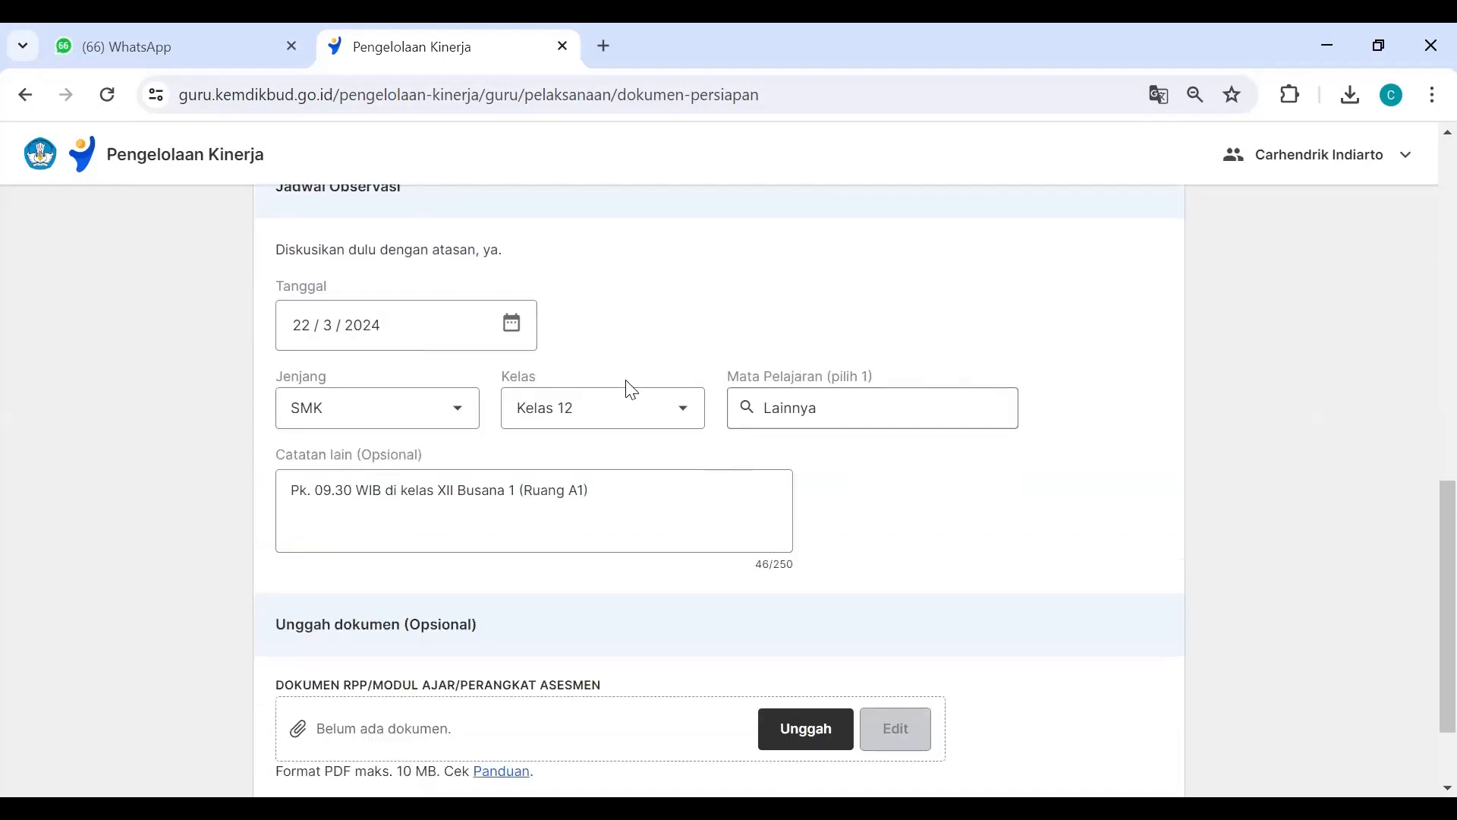
{"action": "scroll", "coordinate": [631, 390], "scroll_direction": "up", "scroll_amount": 2}
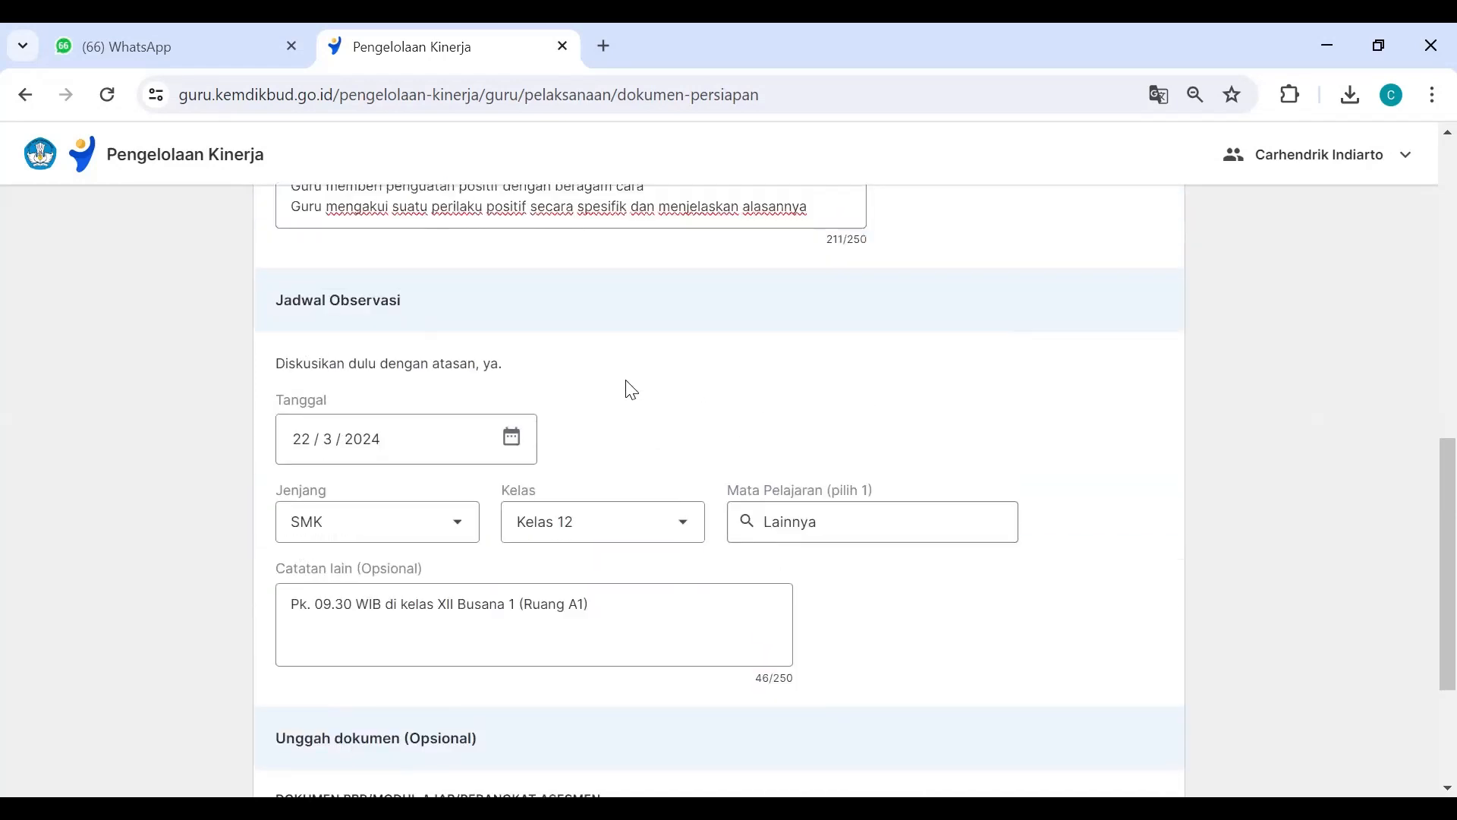
{"action": "left_click", "coordinate": [512, 451]}
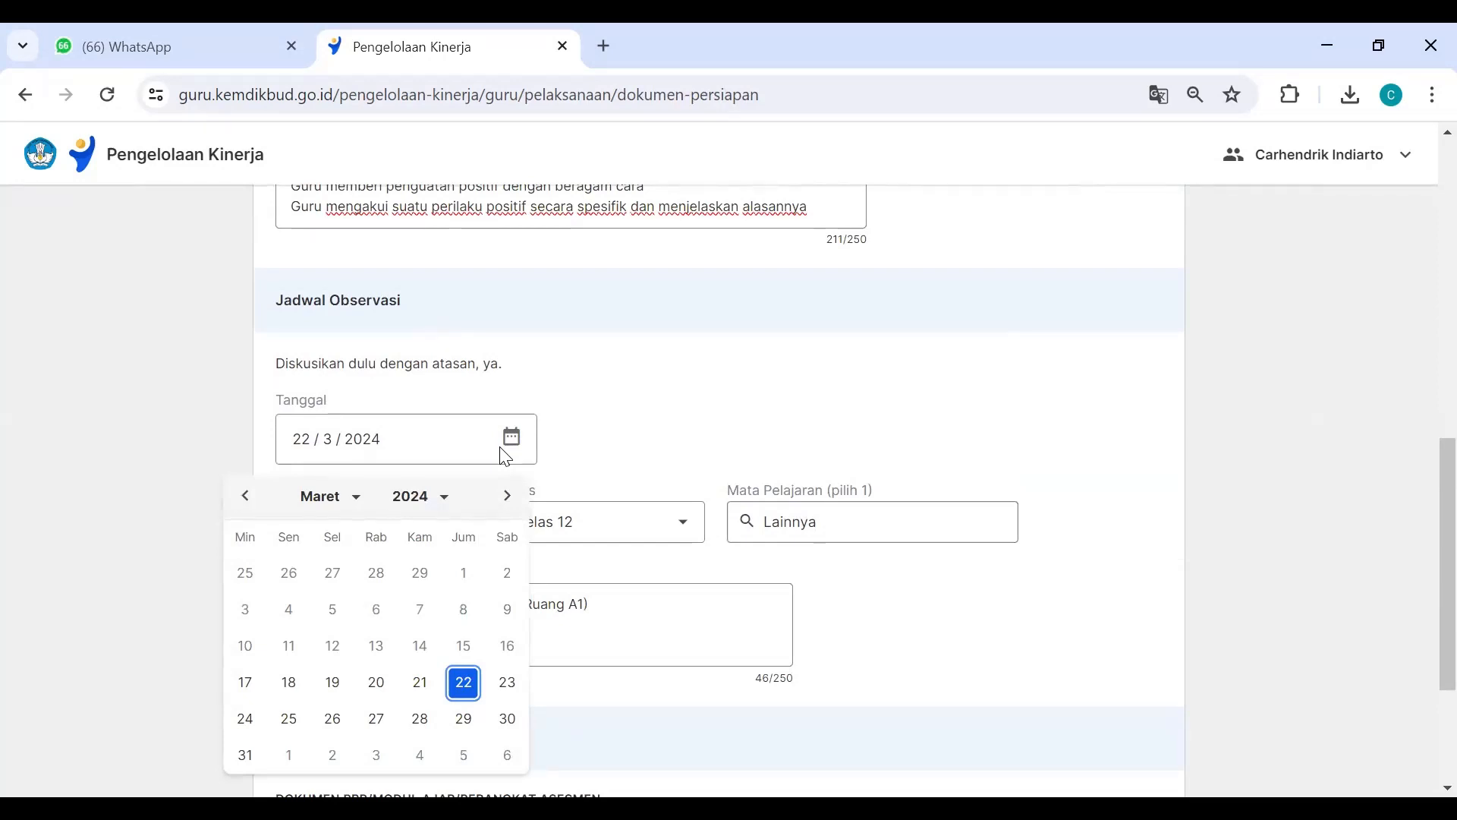
{"action": "left_click", "coordinate": [649, 412]}
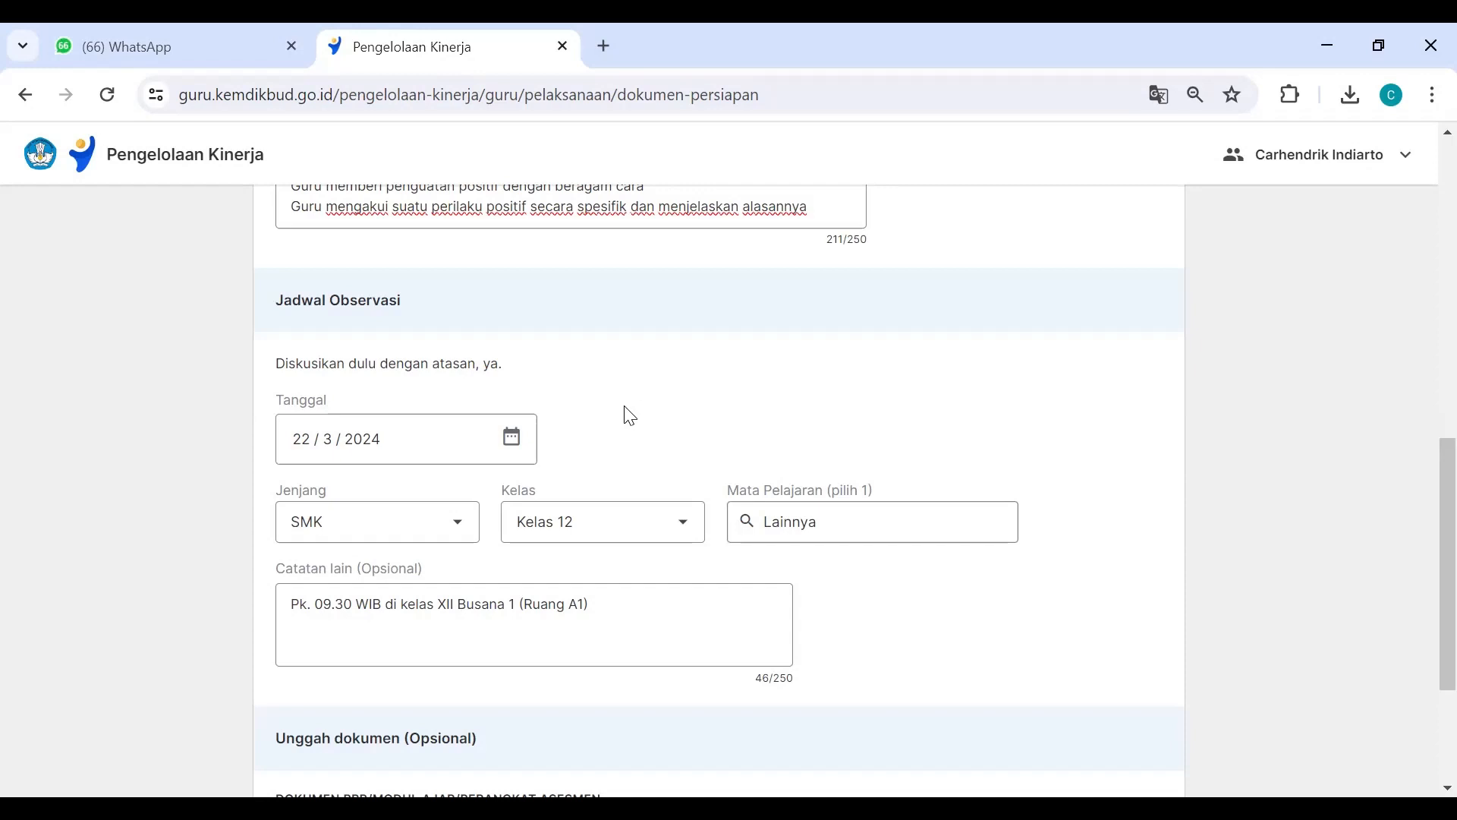
{"action": "left_click", "coordinate": [508, 441]}
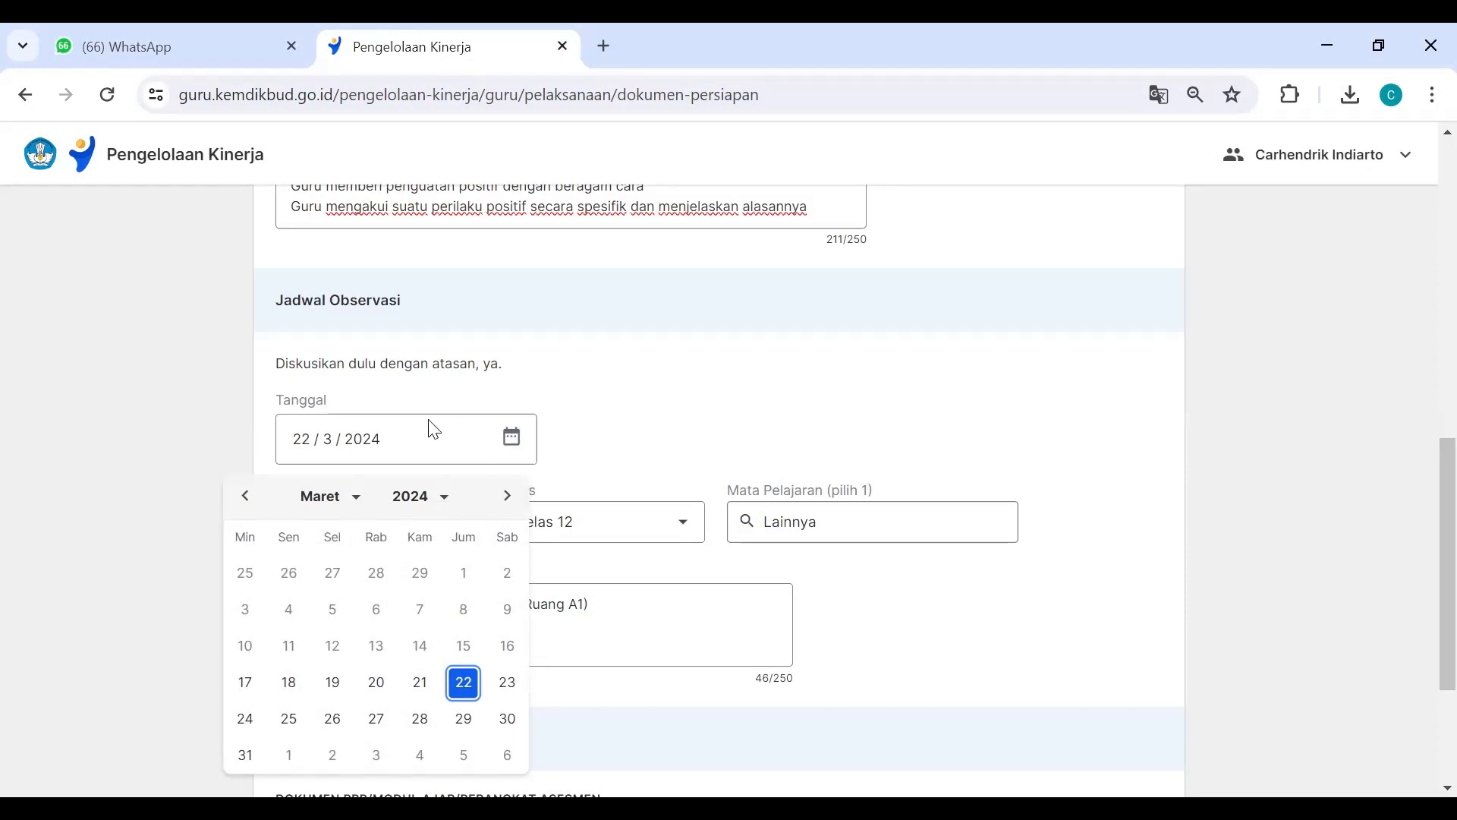
{"action": "left_click", "coordinate": [589, 407]}
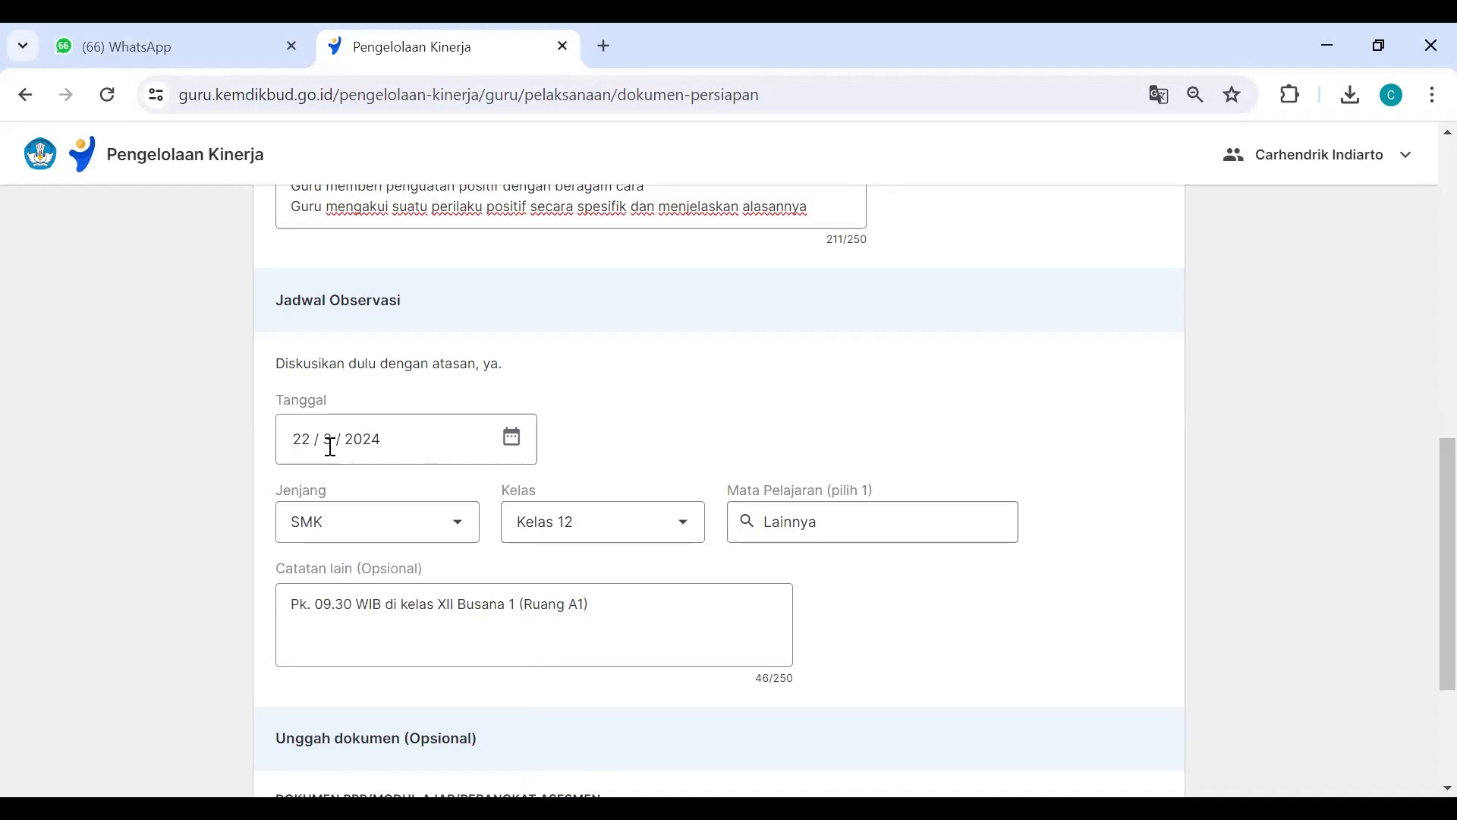
- View the Tanggal calendar and its month list, and check the Jenjang and Kelas fields, without changing any selection
{"action": "left_click", "coordinate": [511, 437]}
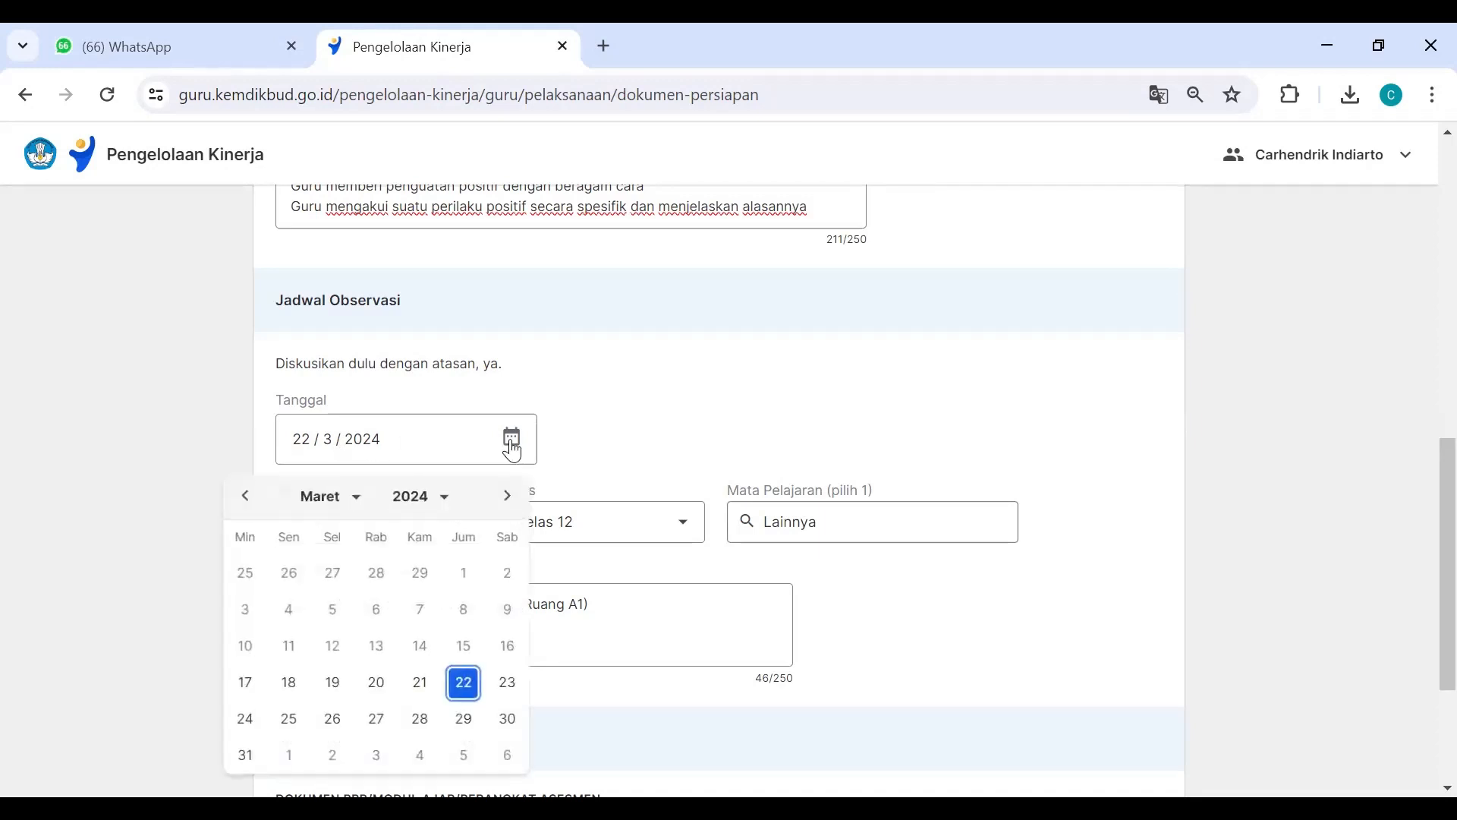
{"action": "left_click", "coordinate": [357, 501]}
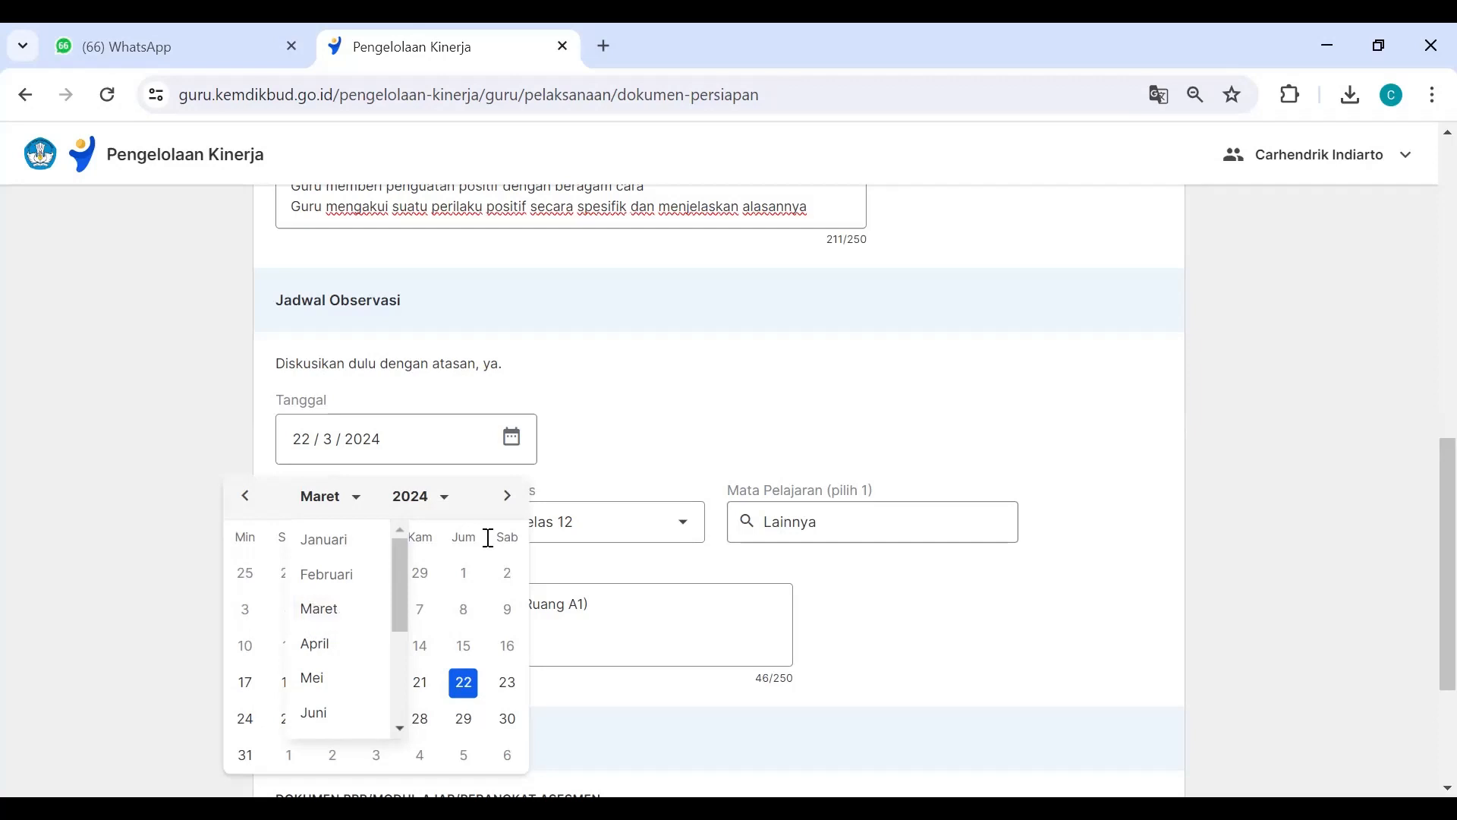
{"action": "left_click", "coordinate": [601, 459]}
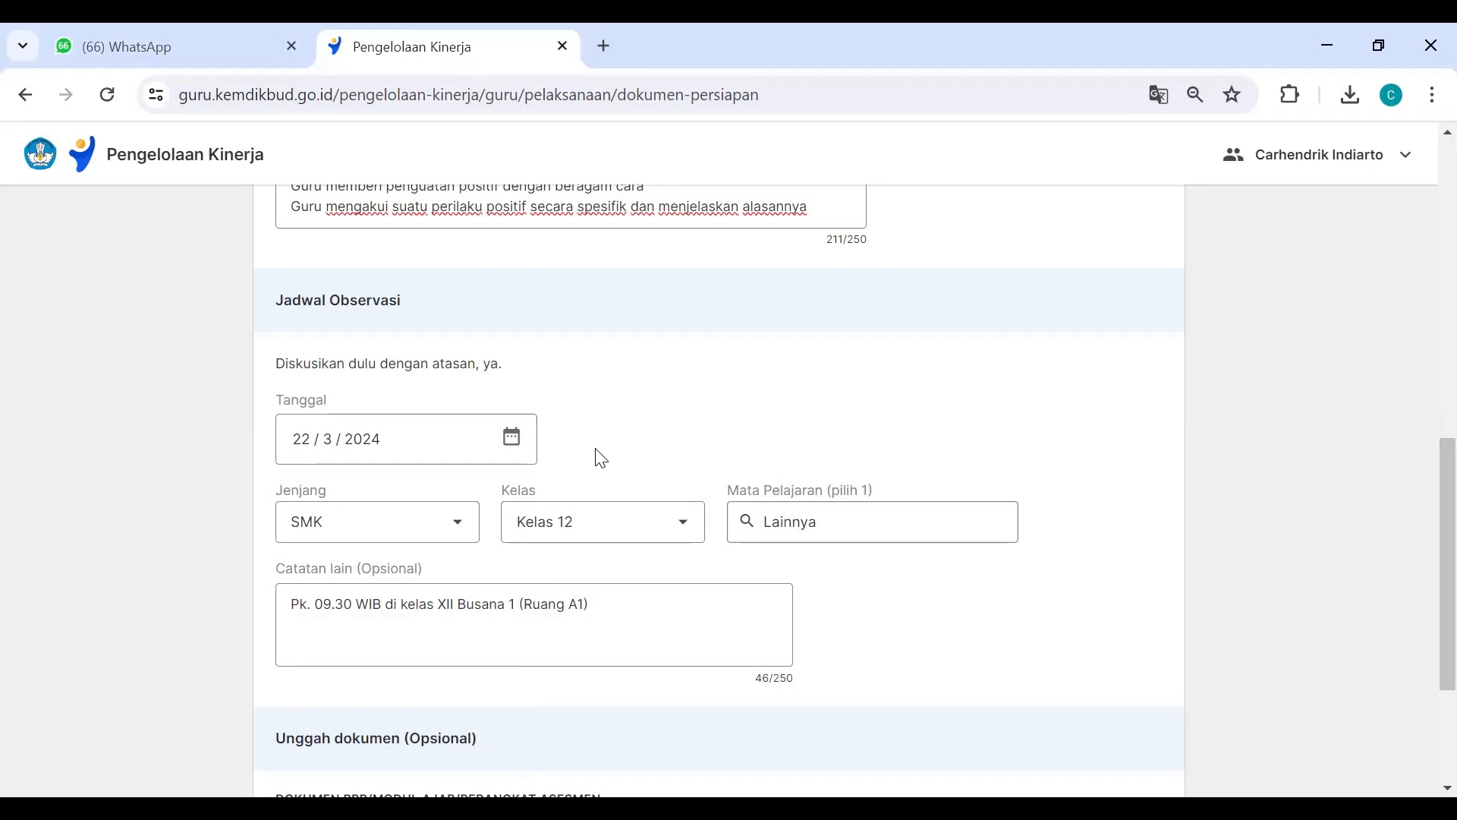
{"action": "left_click", "coordinate": [512, 440]}
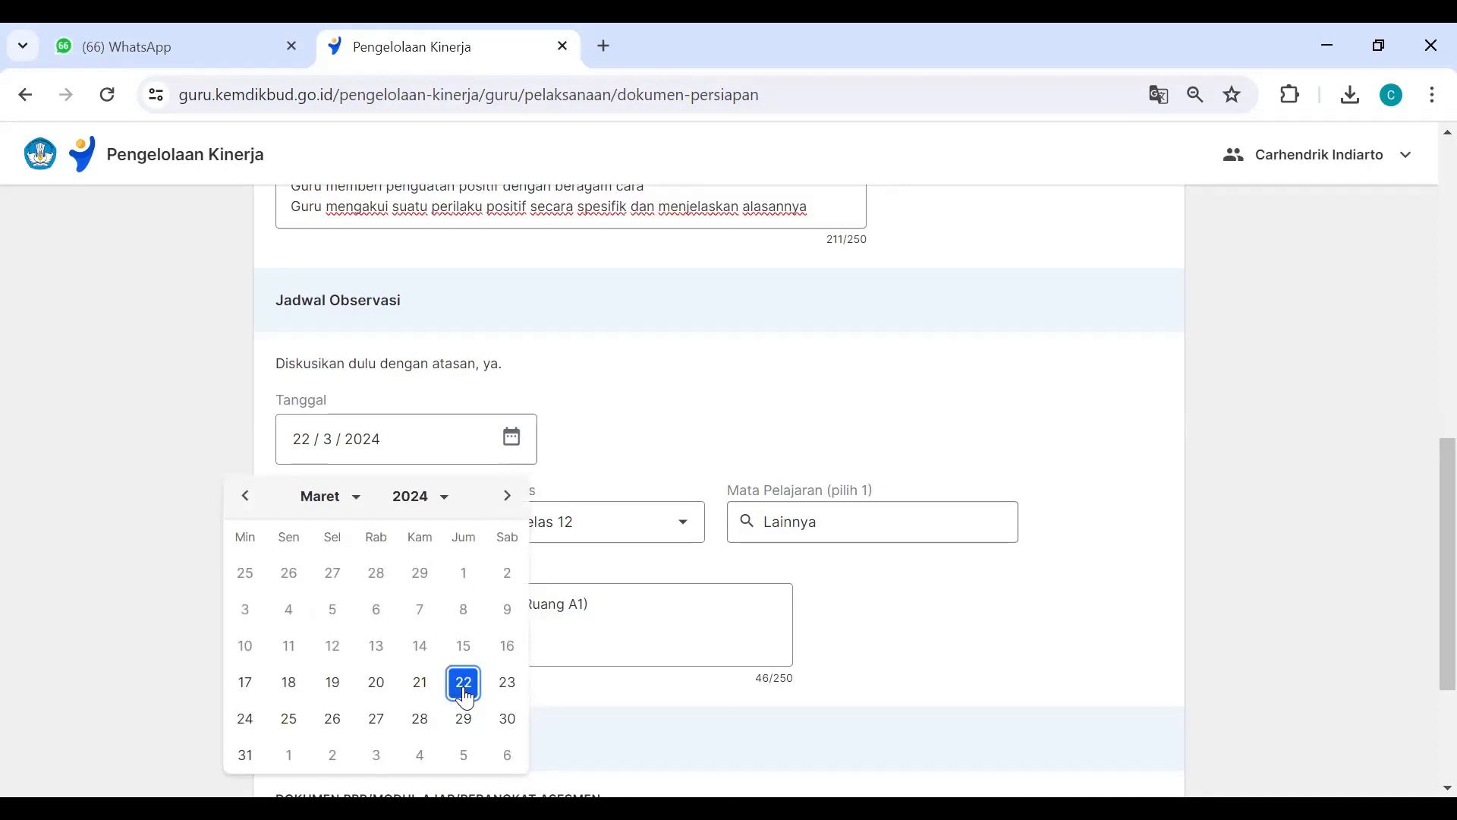
{"action": "left_click", "coordinate": [625, 454]}
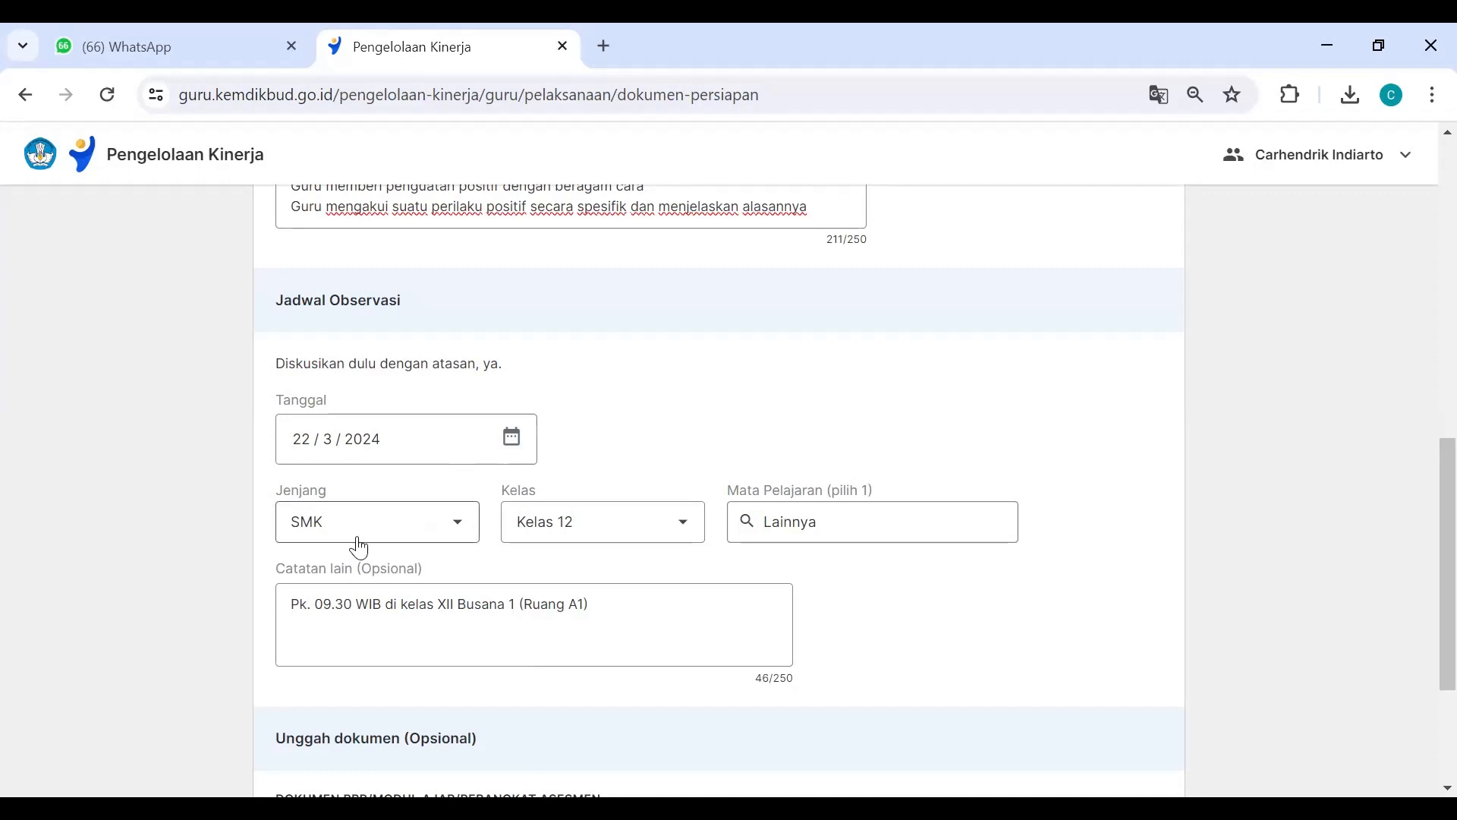
{"action": "left_click", "coordinate": [456, 539]}
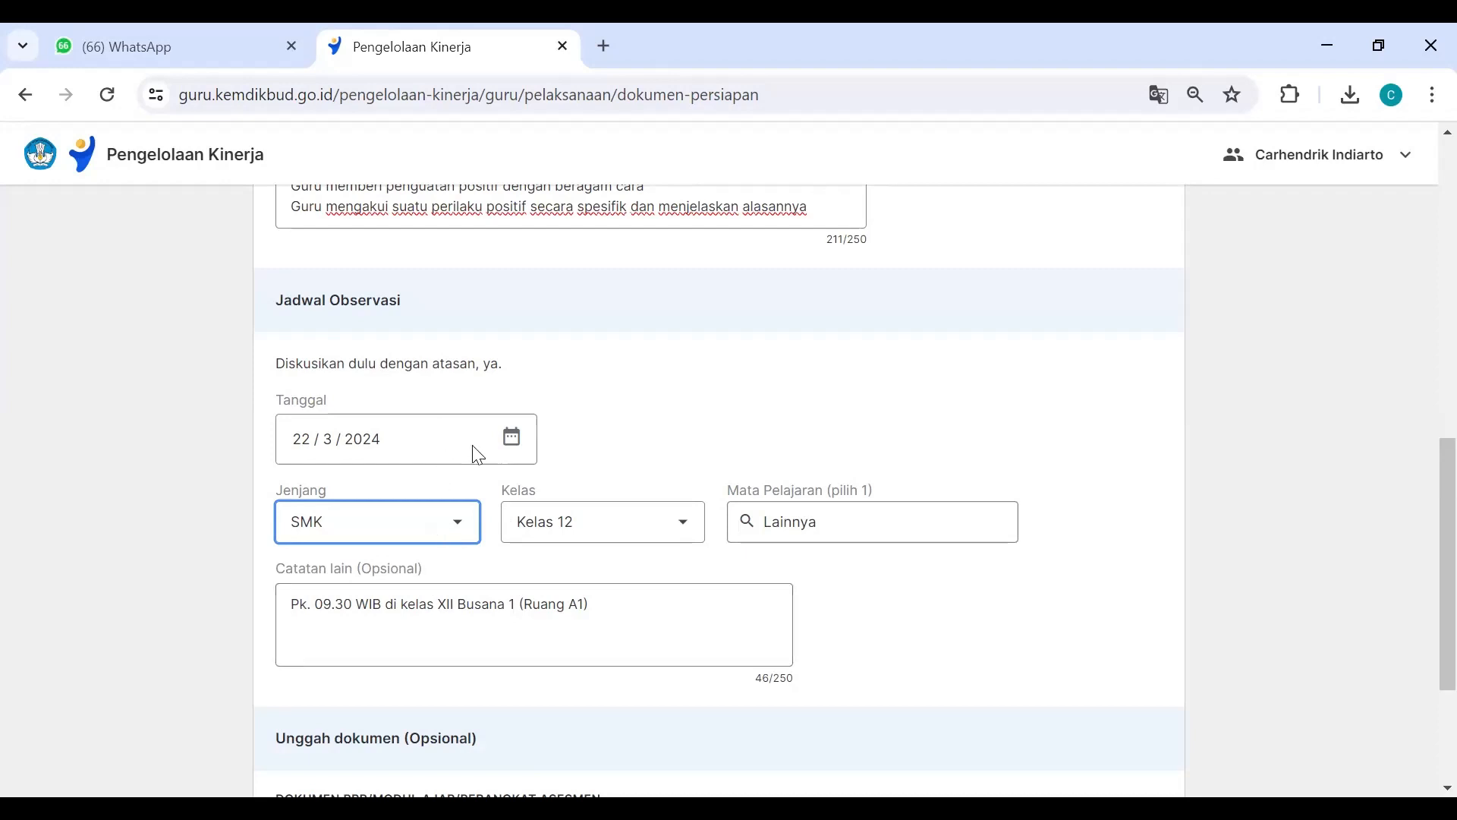
{"action": "left_click", "coordinate": [576, 530]}
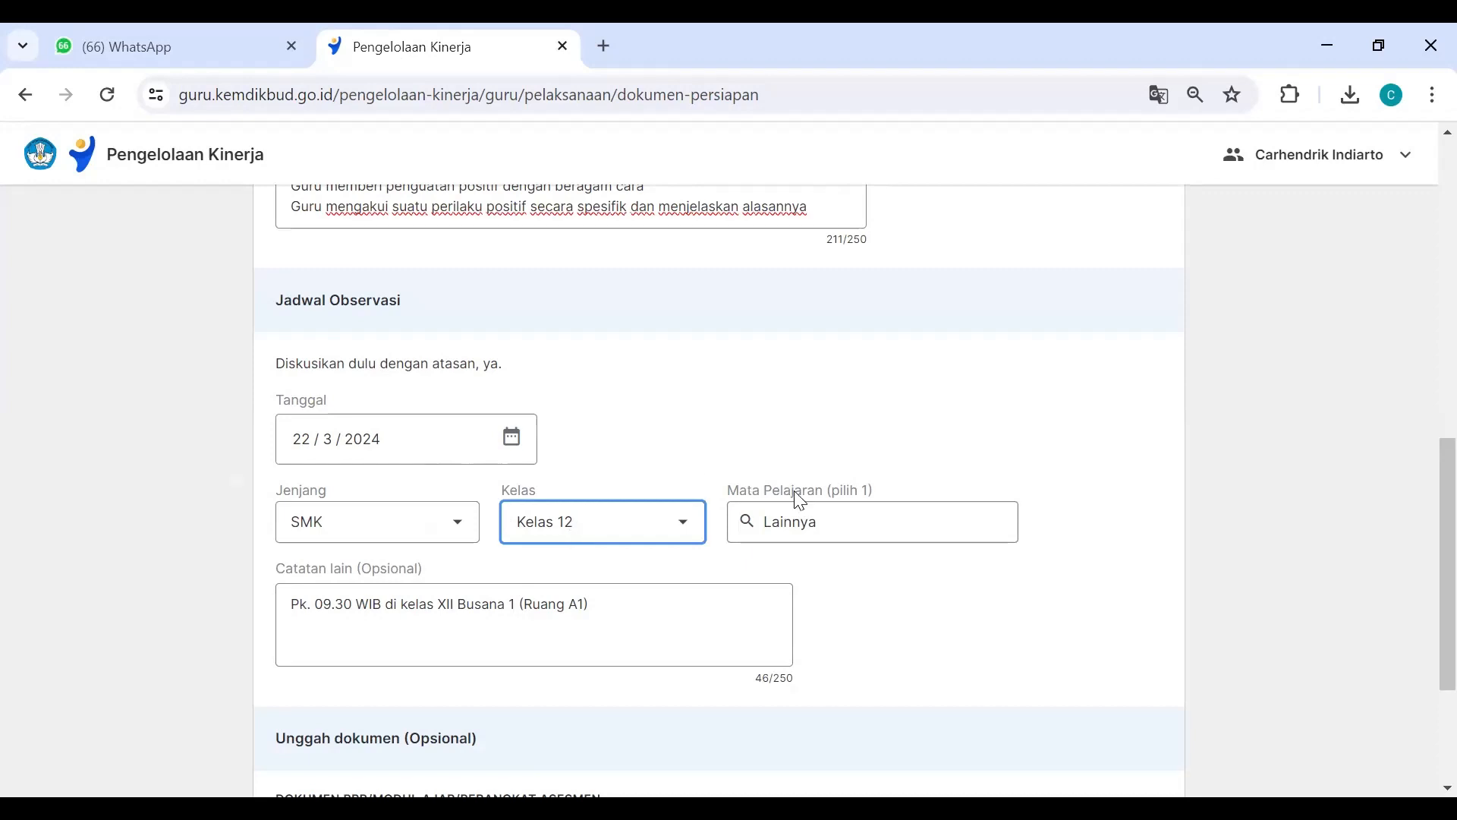
- Find "Baha" in the Mata Pelajaran field and choose Bahasa Inggris as the subject
{"action": "left_click", "coordinate": [814, 521]}
{"action": "left_click_drag", "start_coordinate": [847, 521], "coordinate": [749, 531]}
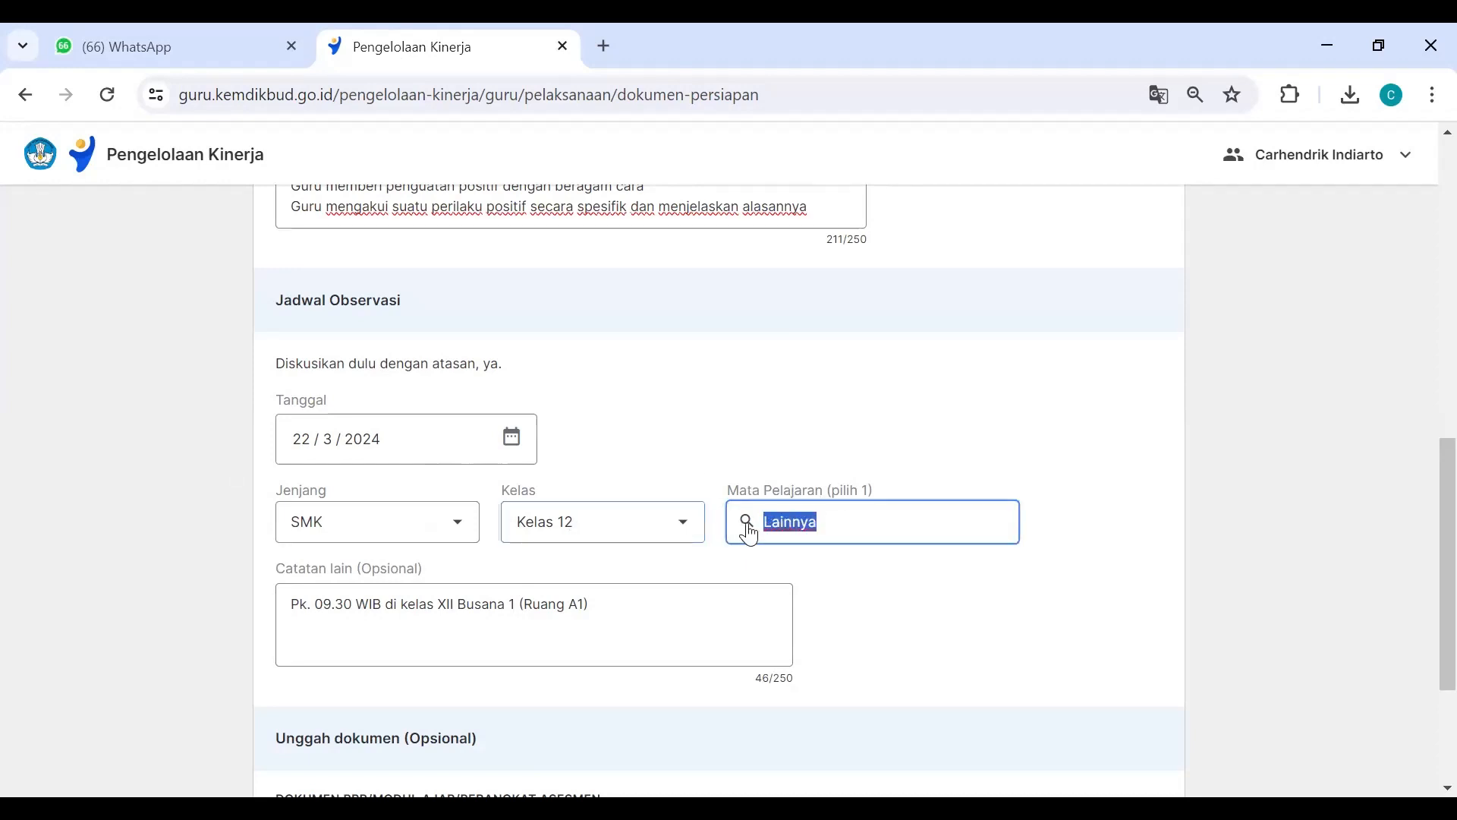
{"action": "type", "text": "Baha"}
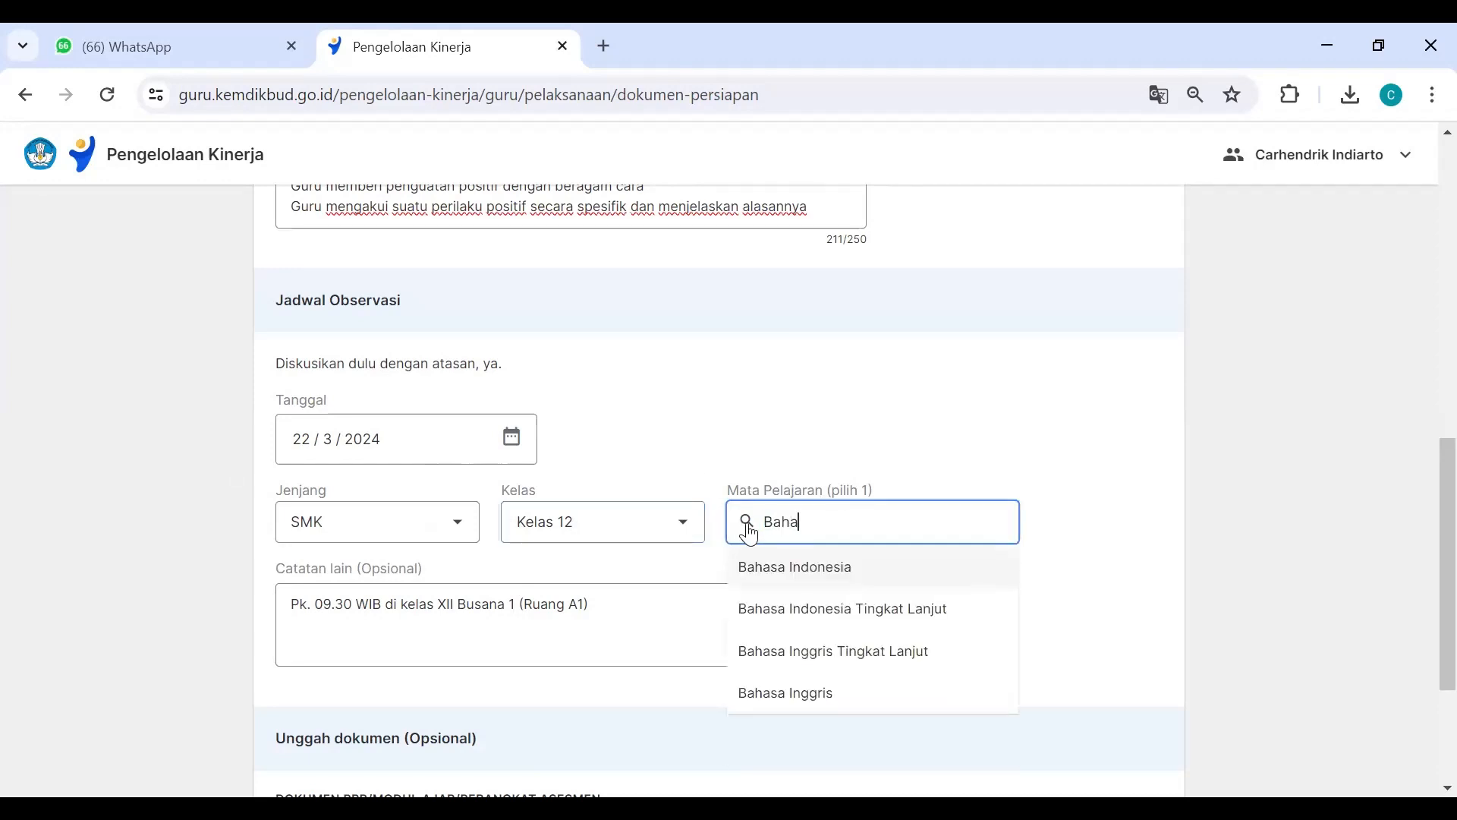
{"action": "left_click", "coordinate": [832, 691]}
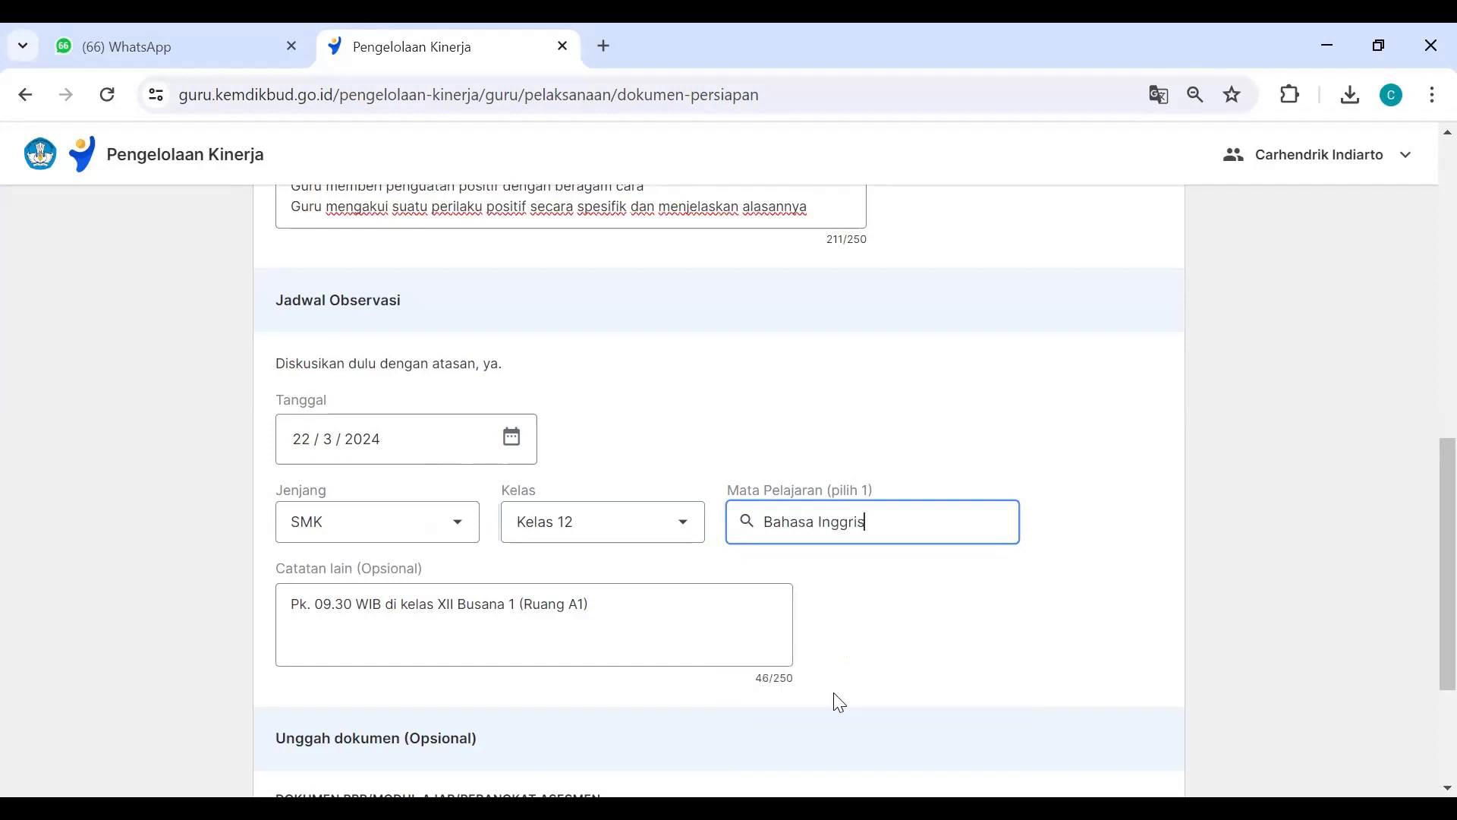
{"action": "left_click", "coordinate": [989, 345]}
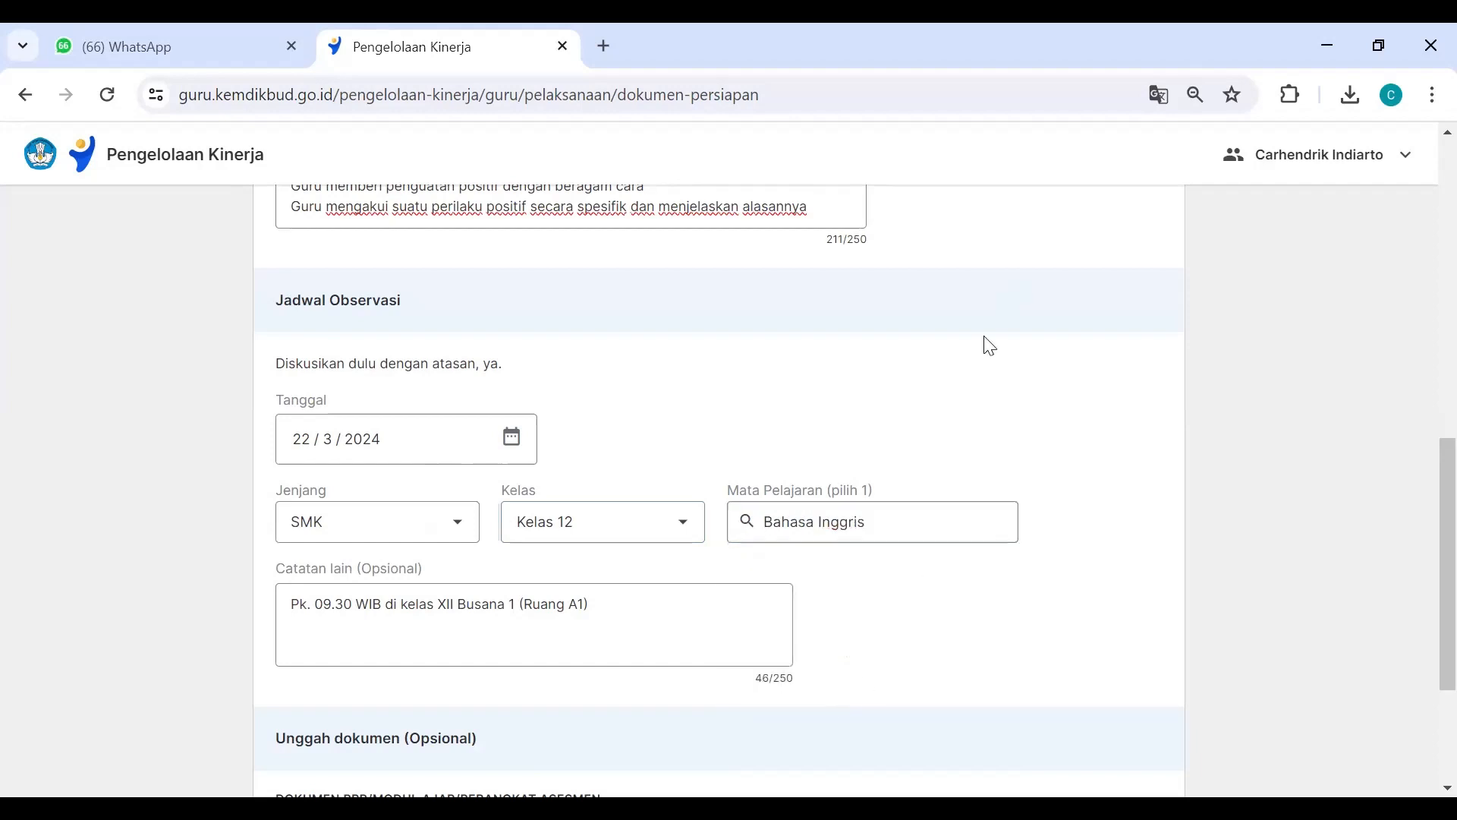
- Search the Mata Pelajaran field for "BK", "Bim" and "konse", clearing the field after each attempt
{"action": "left_click", "coordinate": [895, 522]}
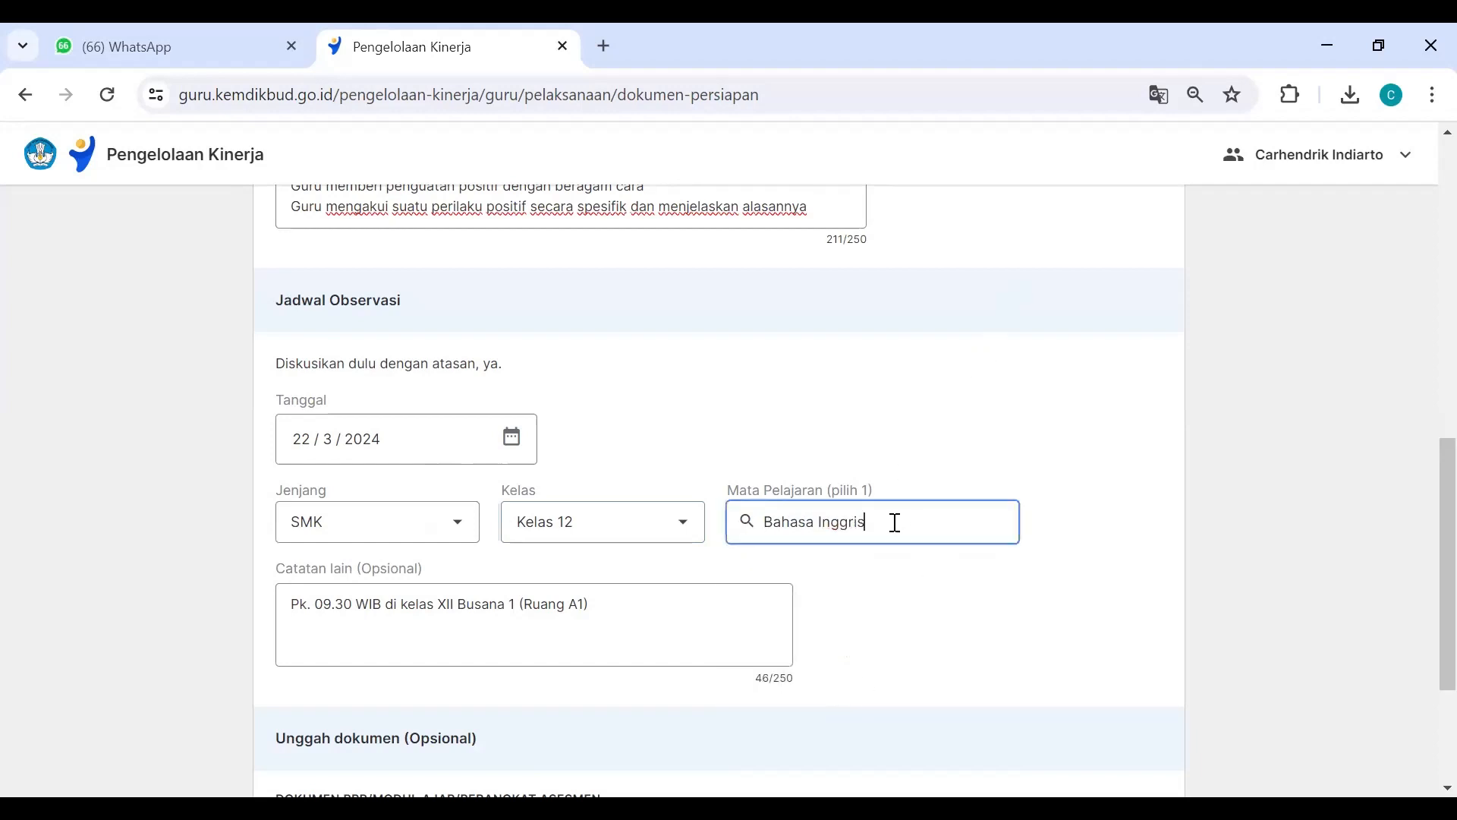
{"action": "left_click_drag", "start_coordinate": [894, 522], "coordinate": [768, 521]}
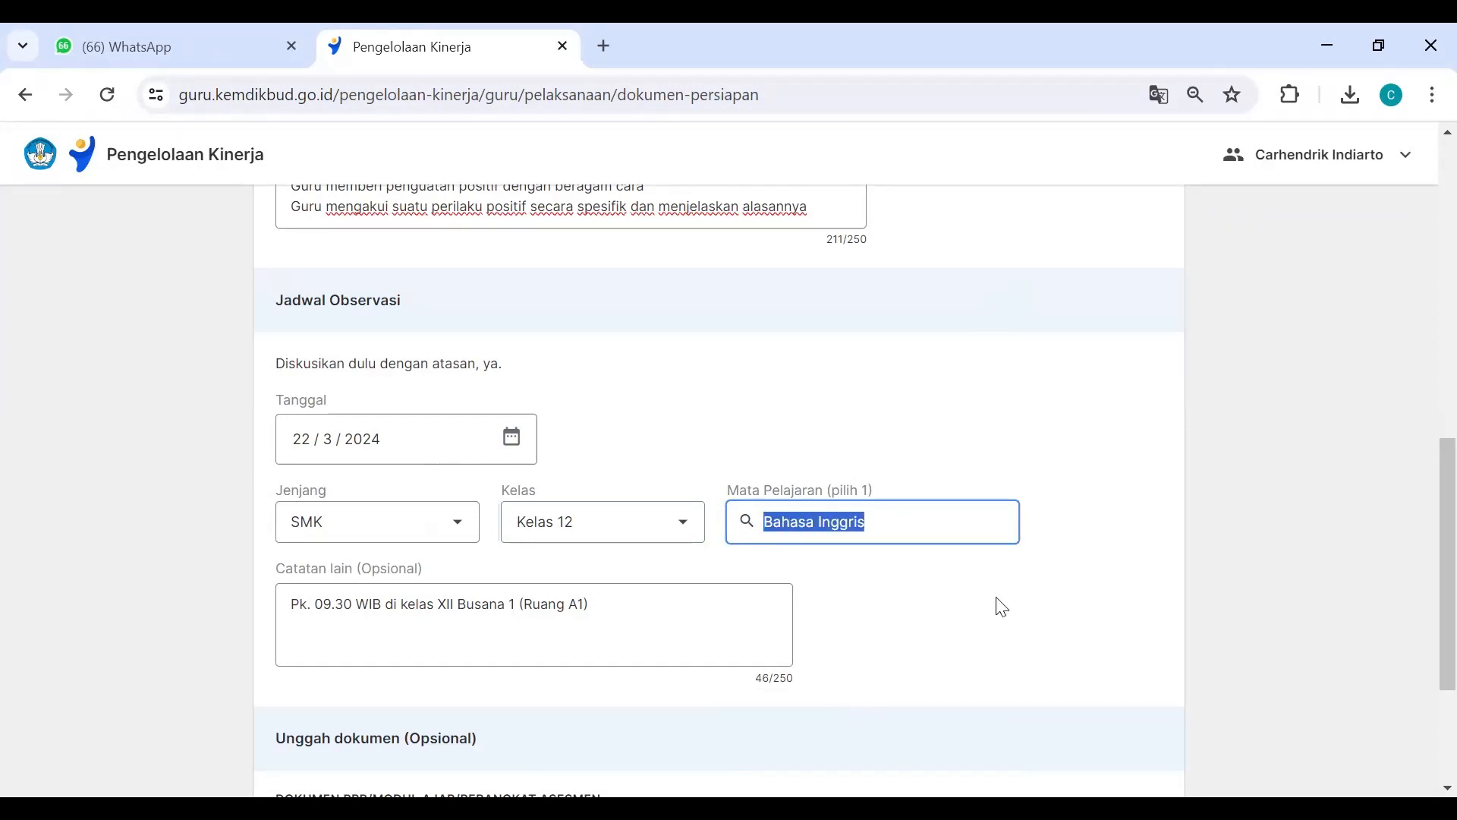
{"action": "type", "text": "BK"}
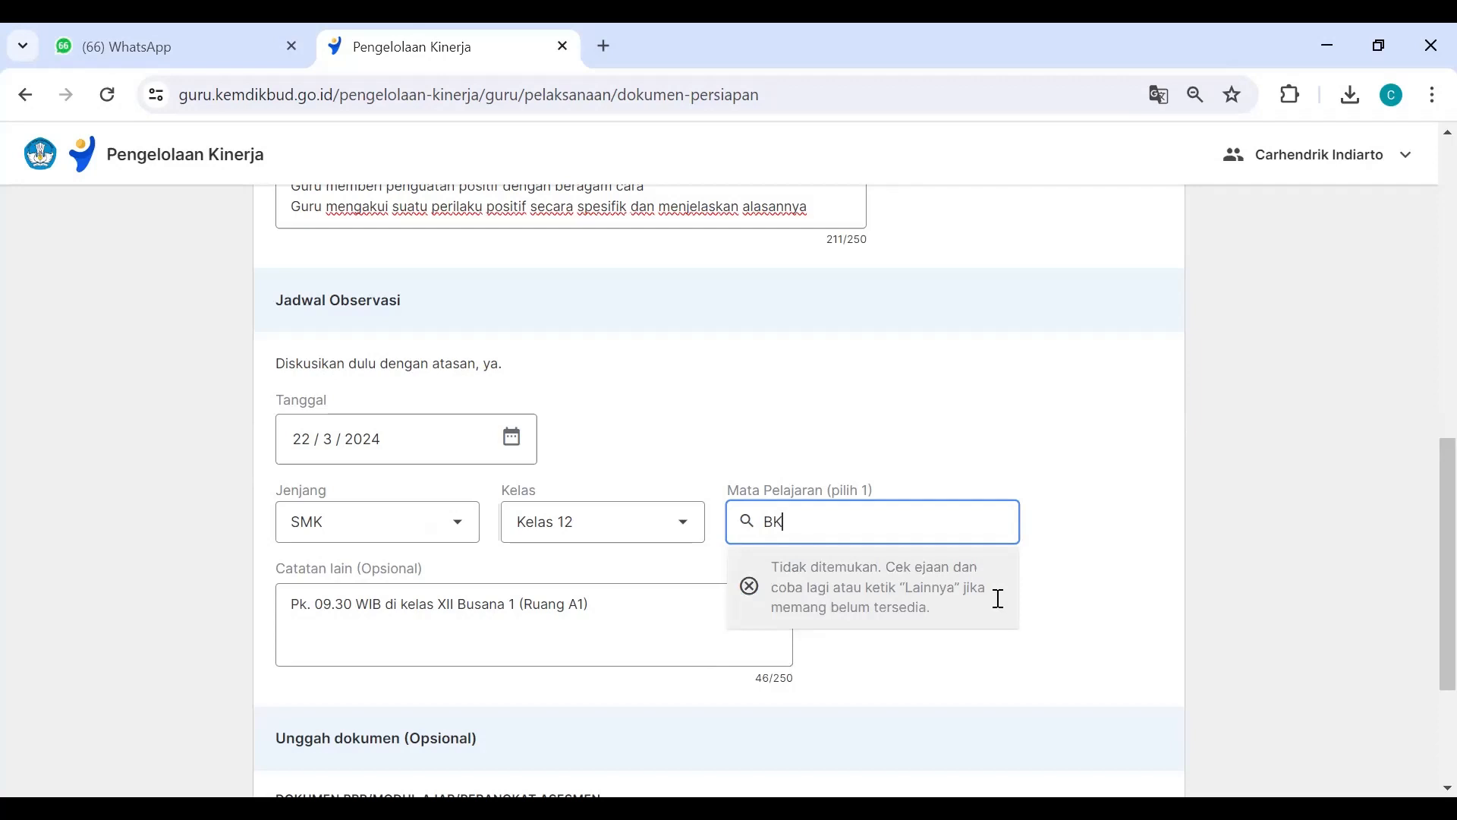
{"action": "key", "text": "BackSpace"}
{"action": "key", "text": "BackSpace"}
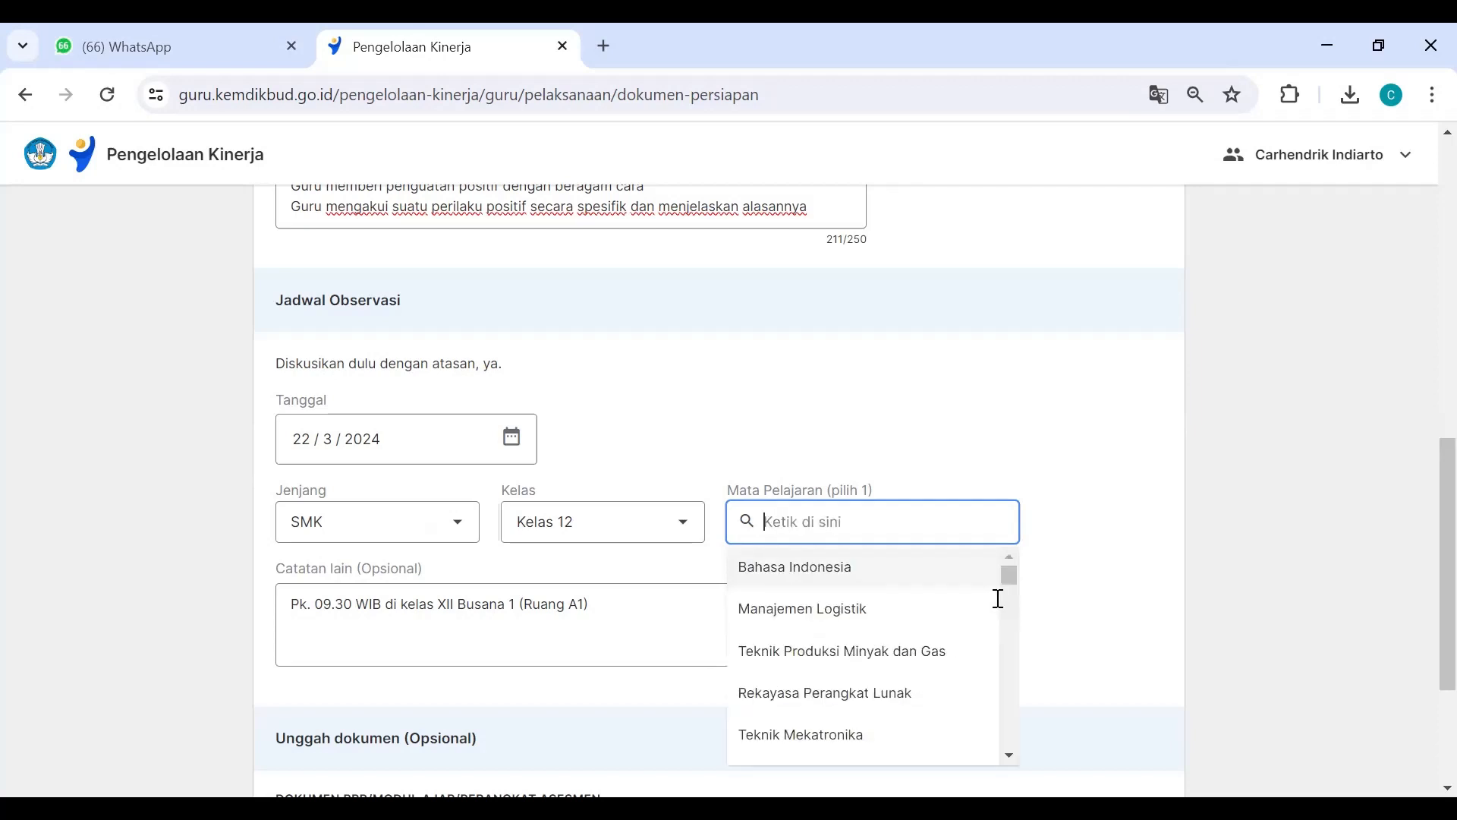
{"action": "type", "text": "Bim"}
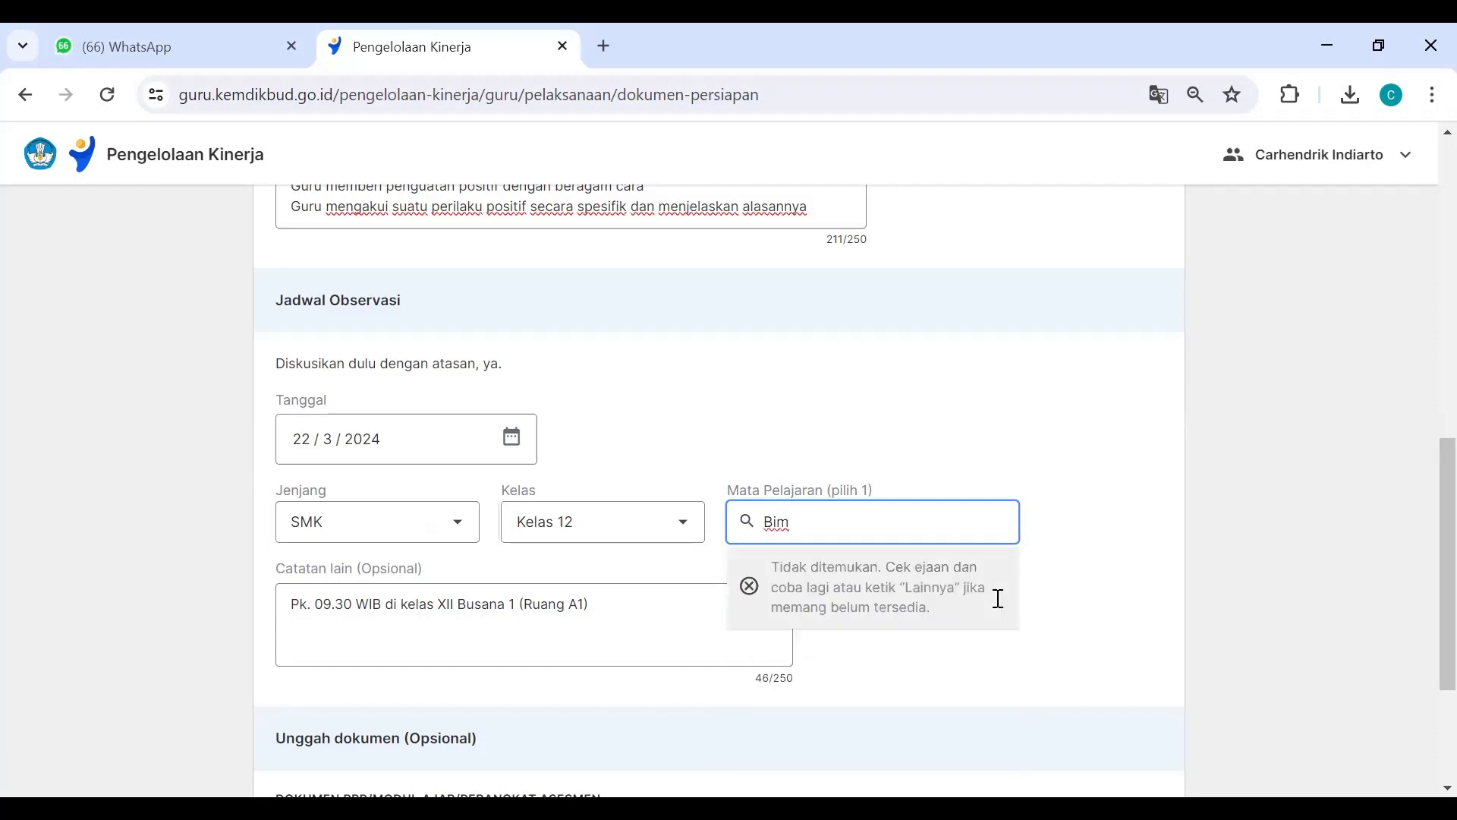
{"action": "key", "text": "BackSpace"}
{"action": "key", "text": "BackSpace"}
{"action": "key", "text": "BackSpace"}
{"action": "type", "text": "kon"}
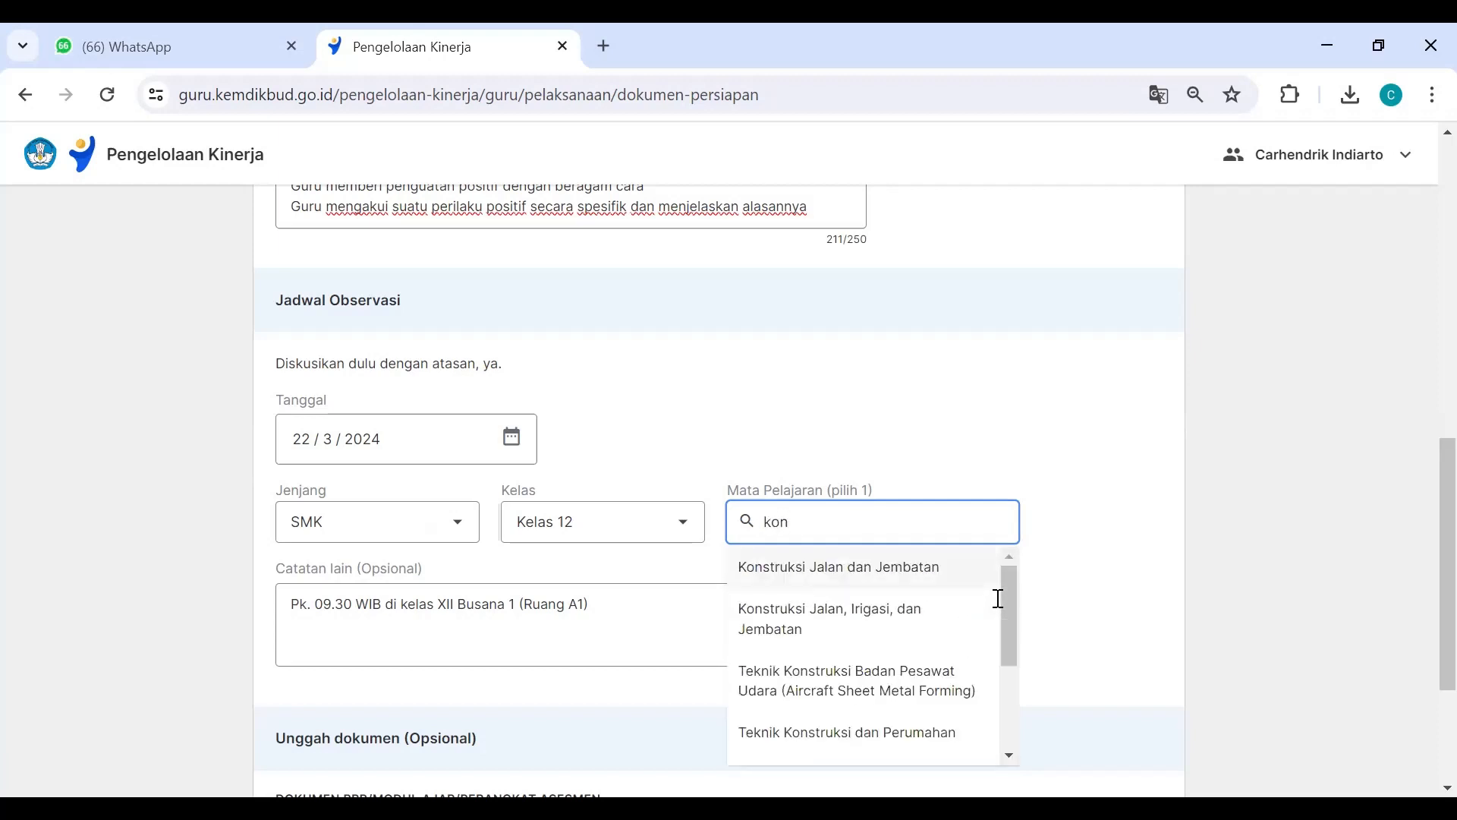
{"action": "type", "text": "se"}
{"action": "key", "text": "BackSpace"}
{"action": "key", "text": "BackSpace"}
{"action": "key", "text": "BackSpace"}
{"action": "key", "text": "BackSpace"}
{"action": "key", "text": "BackSpace"}
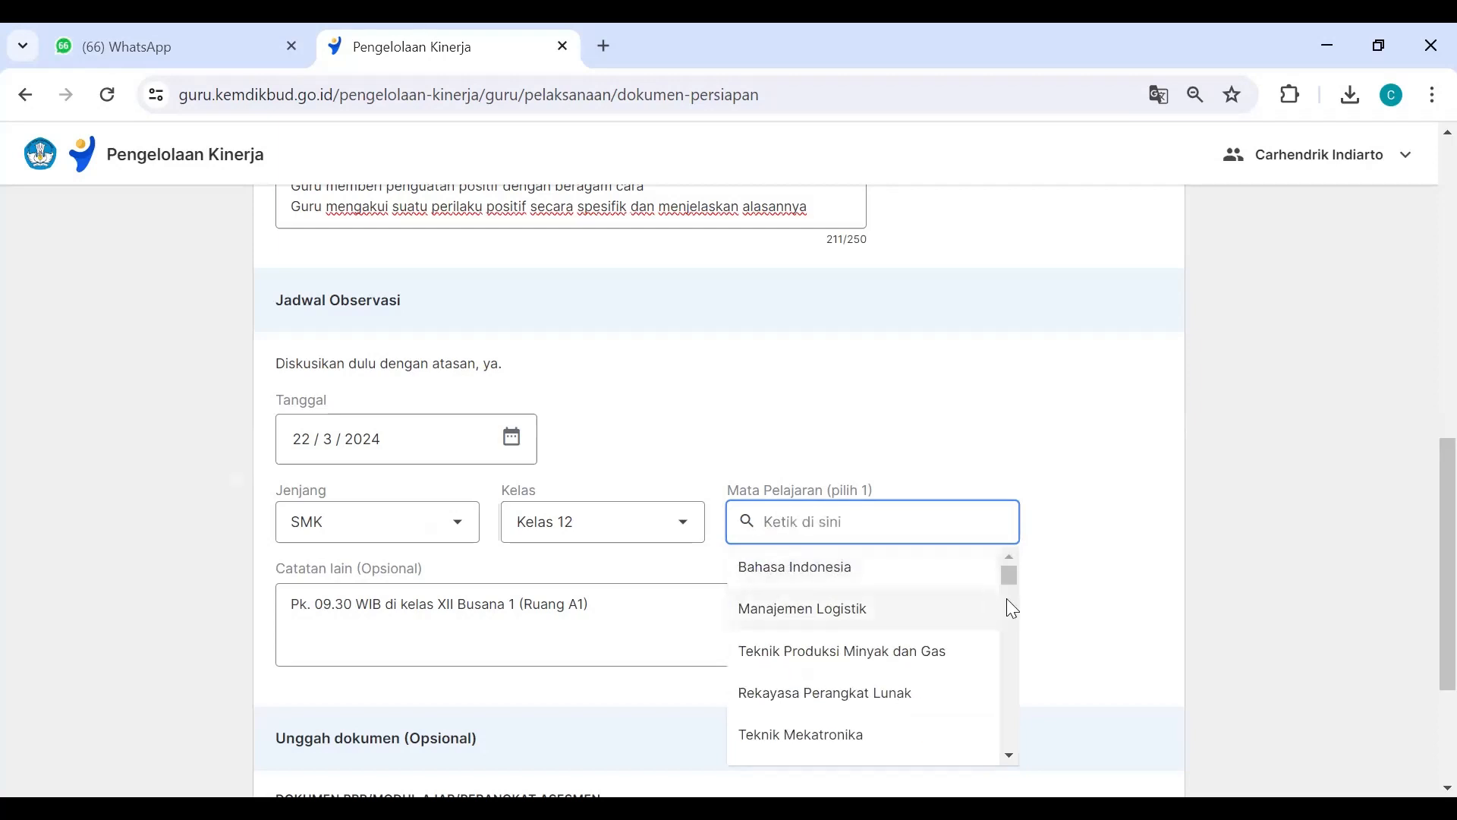
- Choose Lainnya from the end of the subject list as the Mata Pelajaran
{"action": "scroll", "coordinate": [1018, 601], "scroll_direction": "down", "scroll_amount": 2}
{"action": "left_click_drag", "start_coordinate": [1015, 594], "coordinate": [1007, 755]}
{"action": "left_click", "coordinate": [918, 741]}
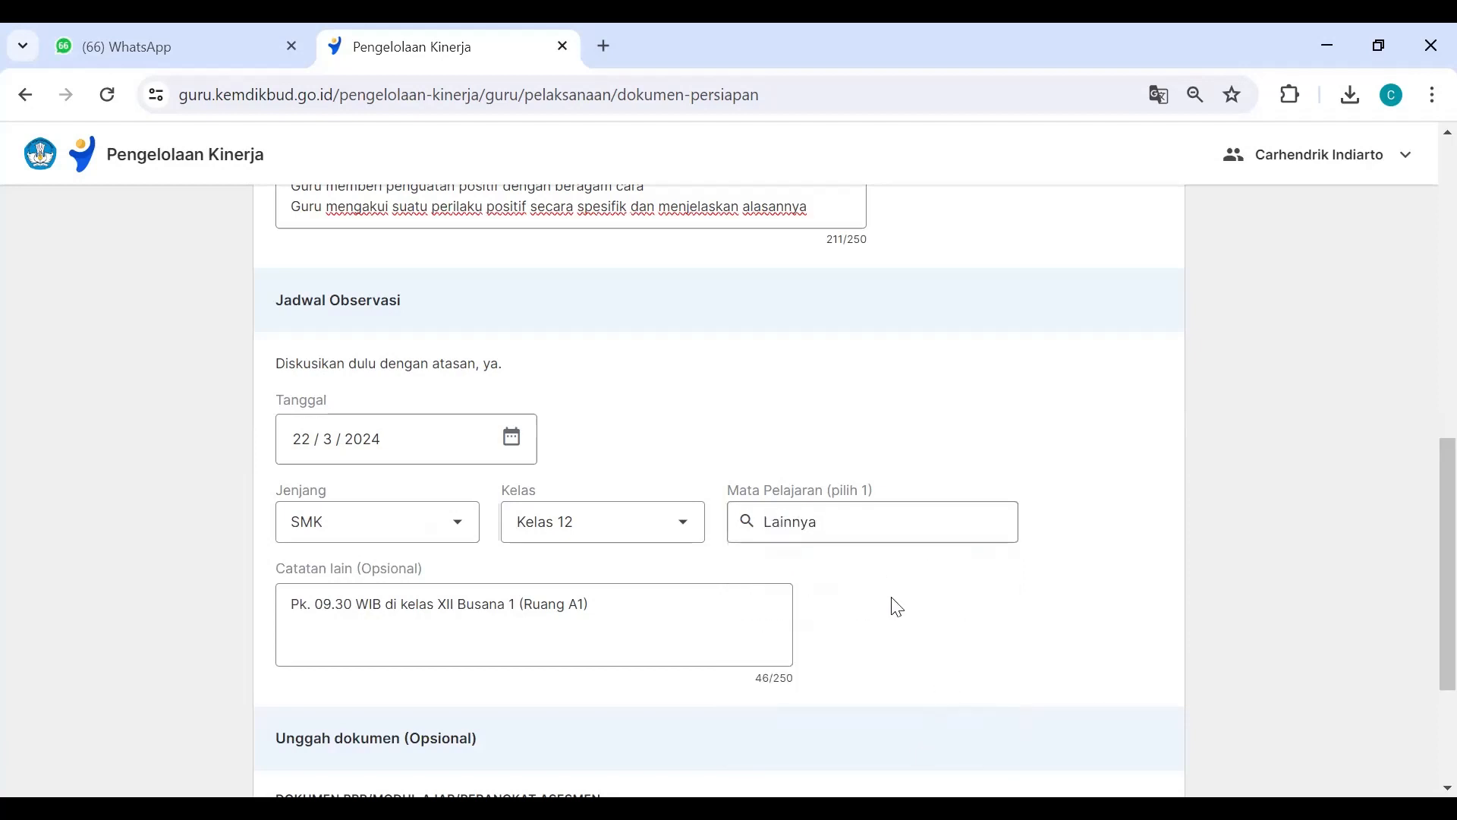
- Copy and clear the Catatan lain note, and paste "Pk. 09.30 WIB di kelas XII Busana 1 (Ruang A1)" back in
{"action": "left_click", "coordinate": [573, 605]}
{"action": "left_click_drag", "start_coordinate": [607, 604], "coordinate": [251, 601]}
{"action": "key", "text": "ctrl+c"}
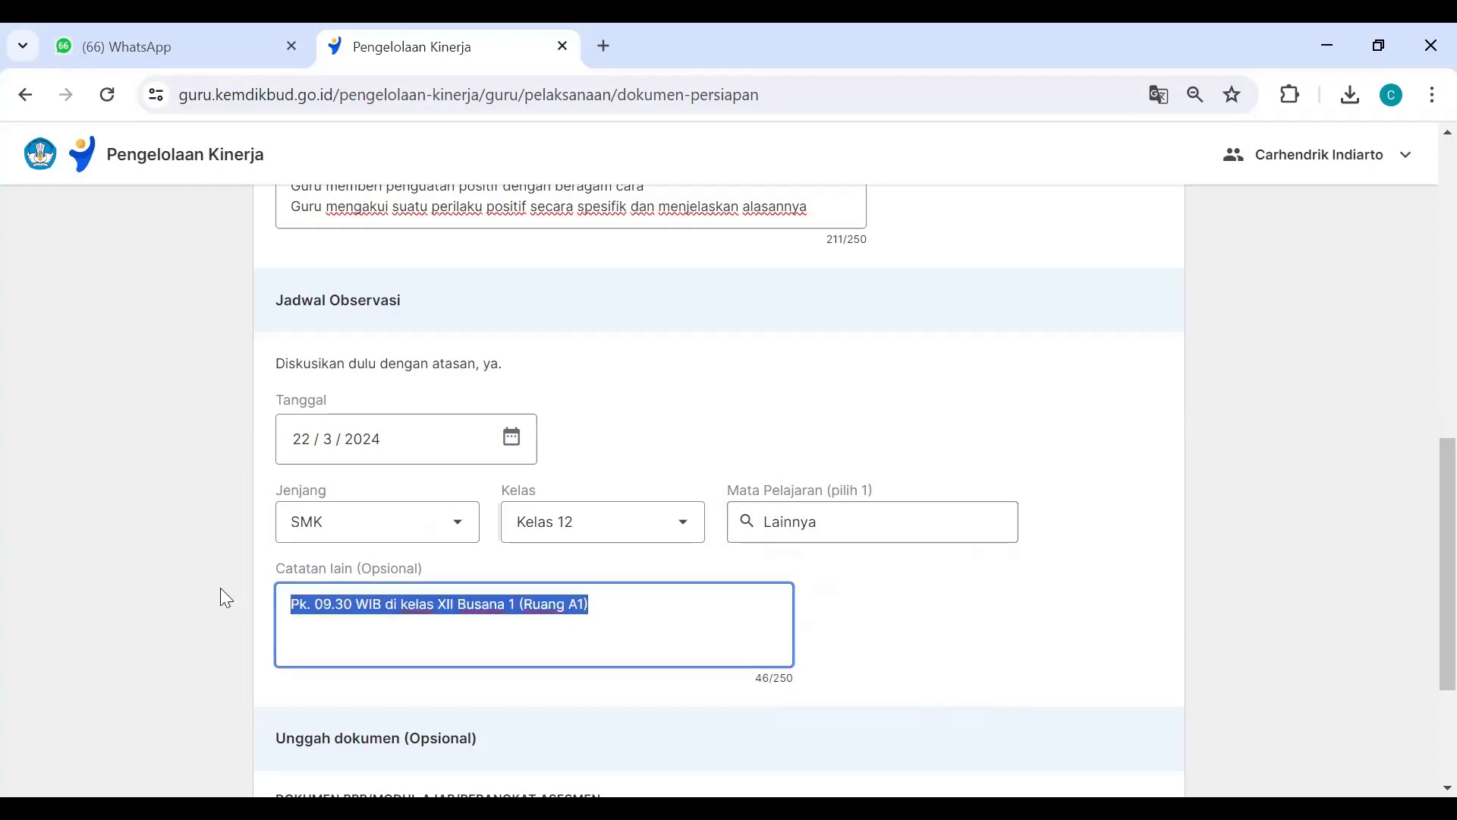
{"action": "key", "text": "BackSpace"}
{"action": "left_click", "coordinate": [981, 613]}
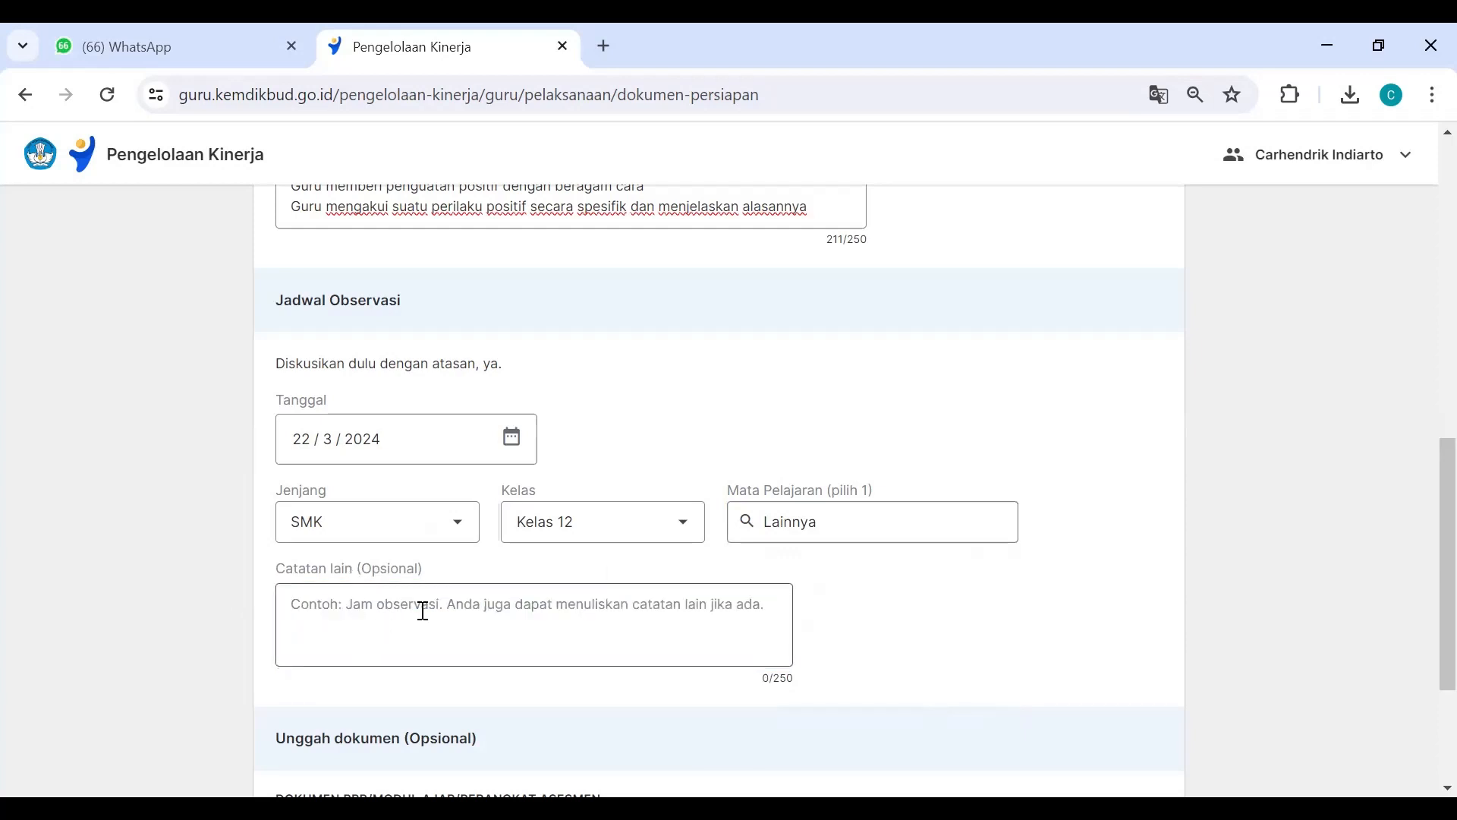
{"action": "left_click", "coordinate": [588, 616]}
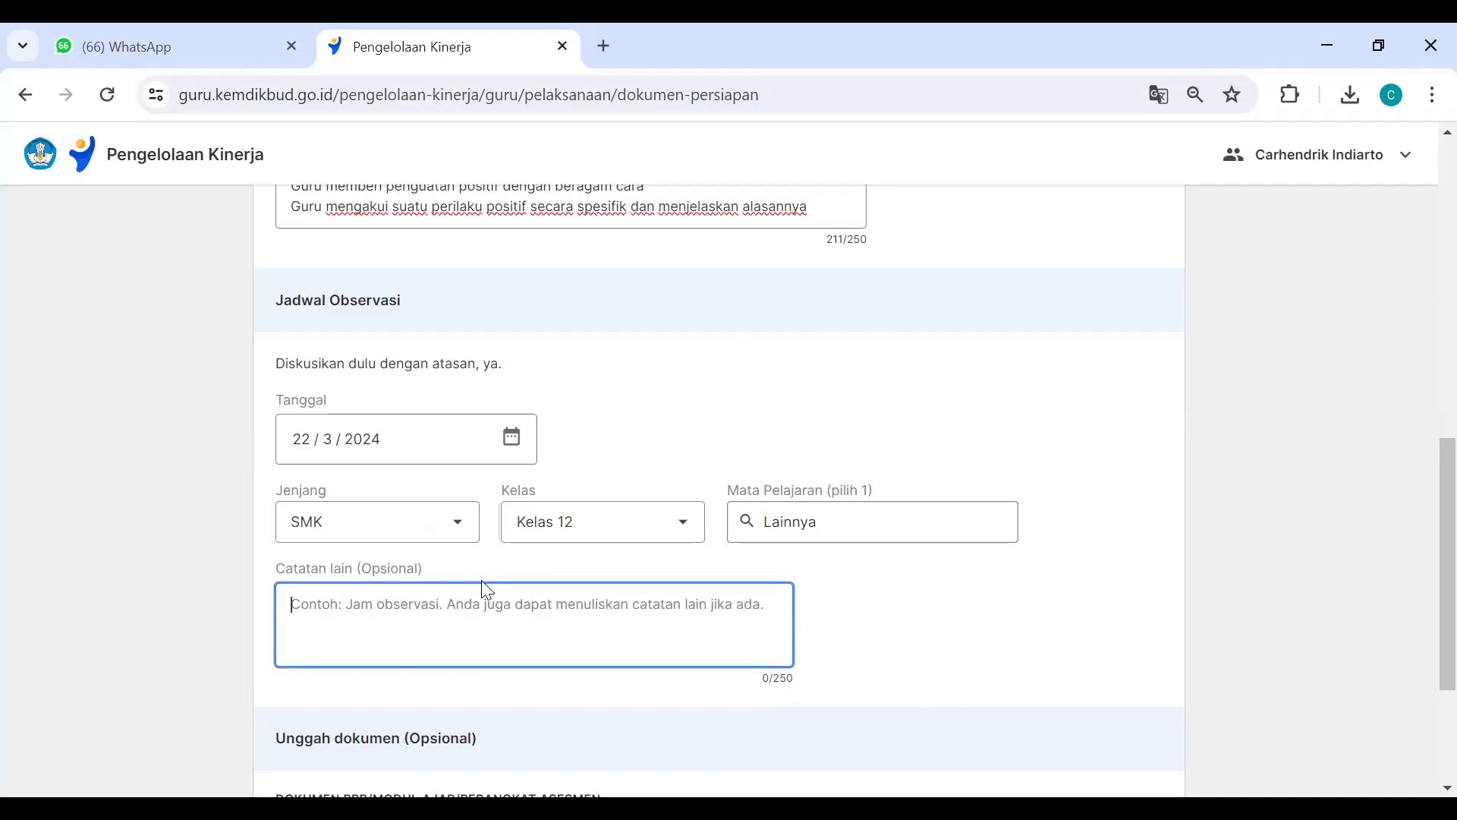
{"action": "key", "text": "ctrl+v"}
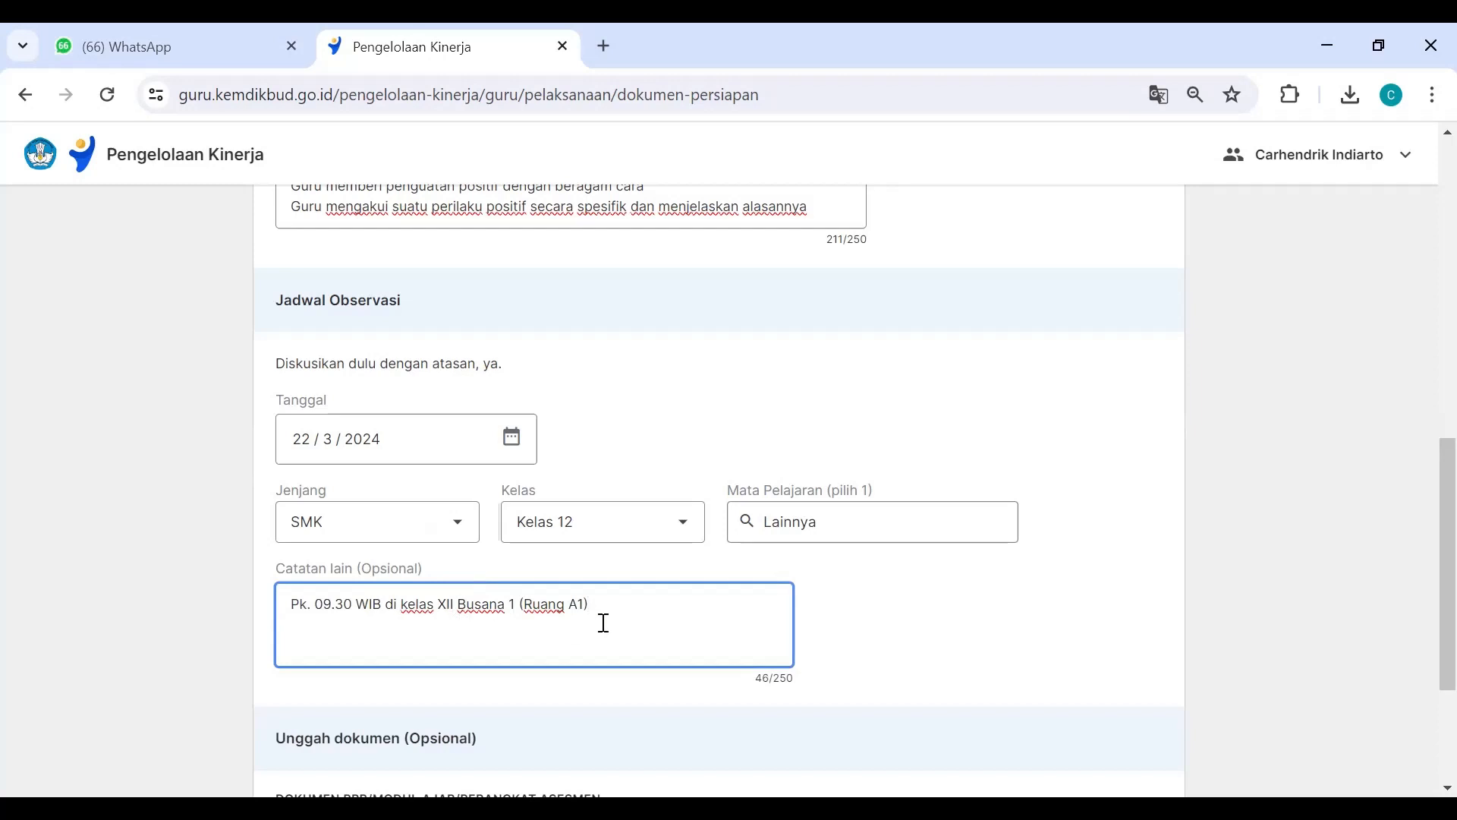
{"action": "left_click", "coordinate": [993, 611]}
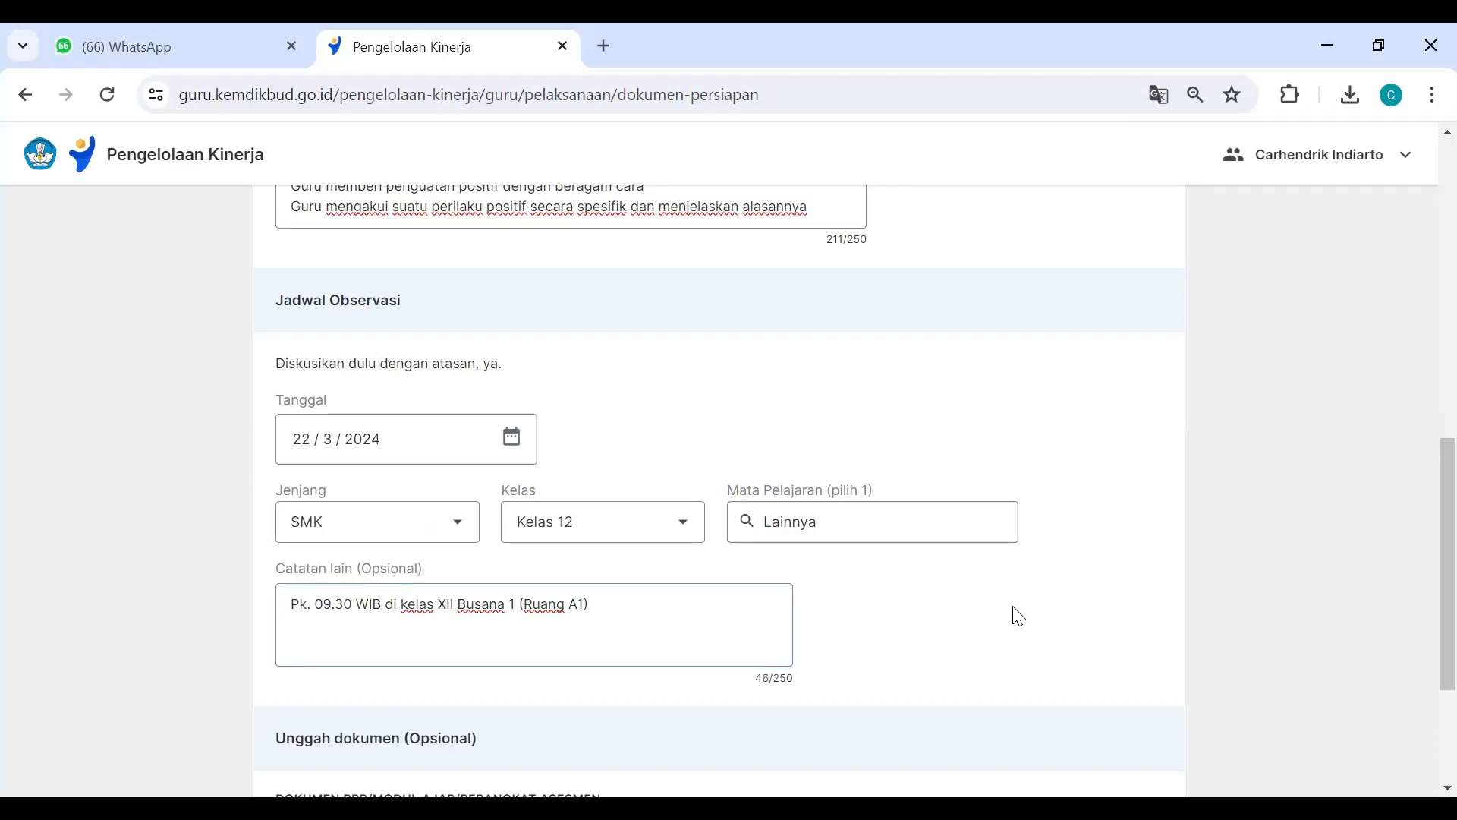
- Examine the optional Unggah dokumen section for the RPP/Modul Ajar/Perangkat Asesmen document and compare it with the target behaviour and planned efforts
{"action": "scroll", "coordinate": [1015, 614], "scroll_direction": "down", "scroll_amount": 1}
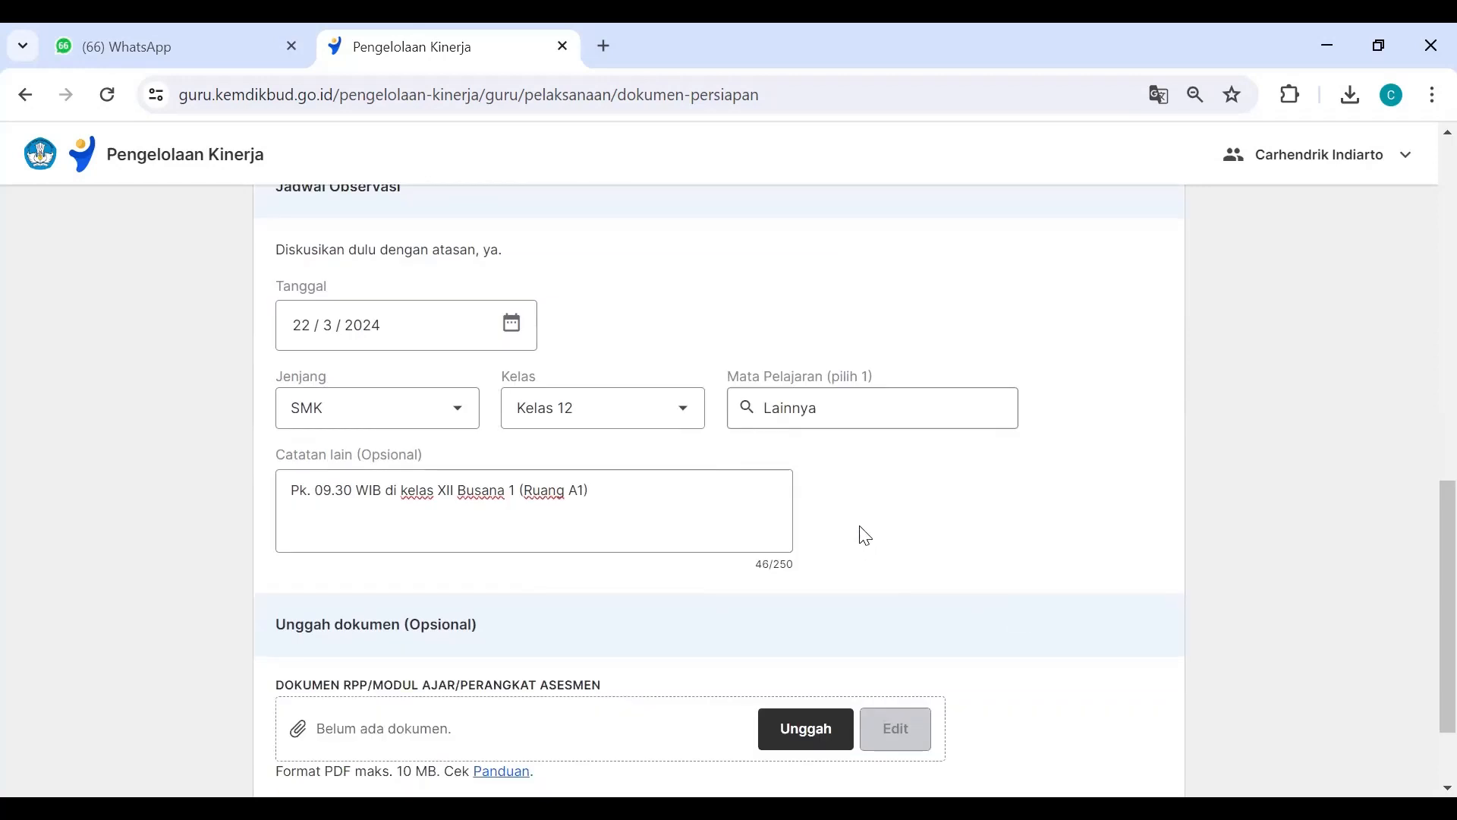
{"action": "scroll", "coordinate": [865, 532], "scroll_direction": "down", "scroll_amount": 1}
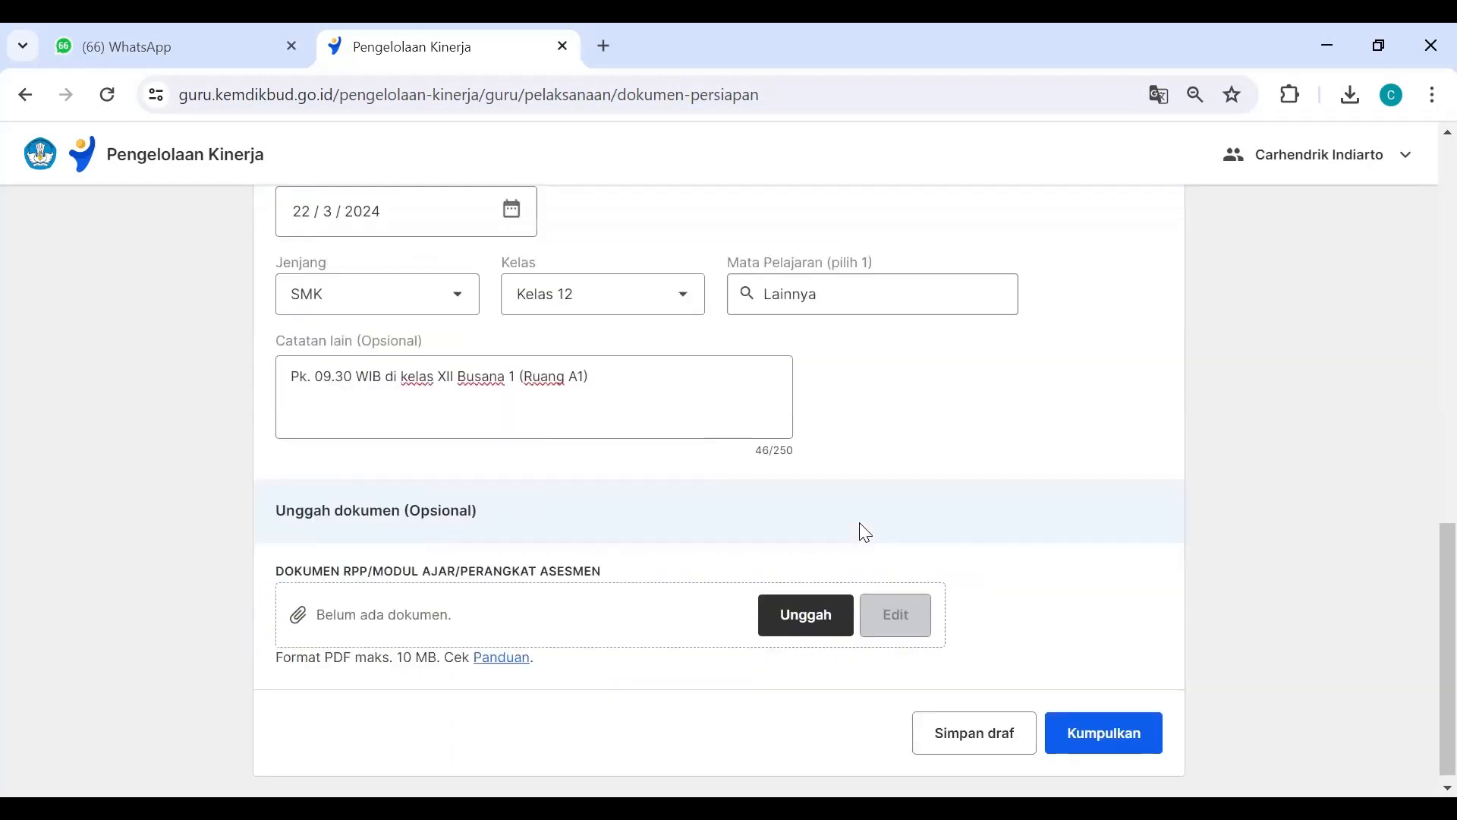
{"action": "scroll", "coordinate": [896, 497], "scroll_direction": "down", "scroll_amount": 1}
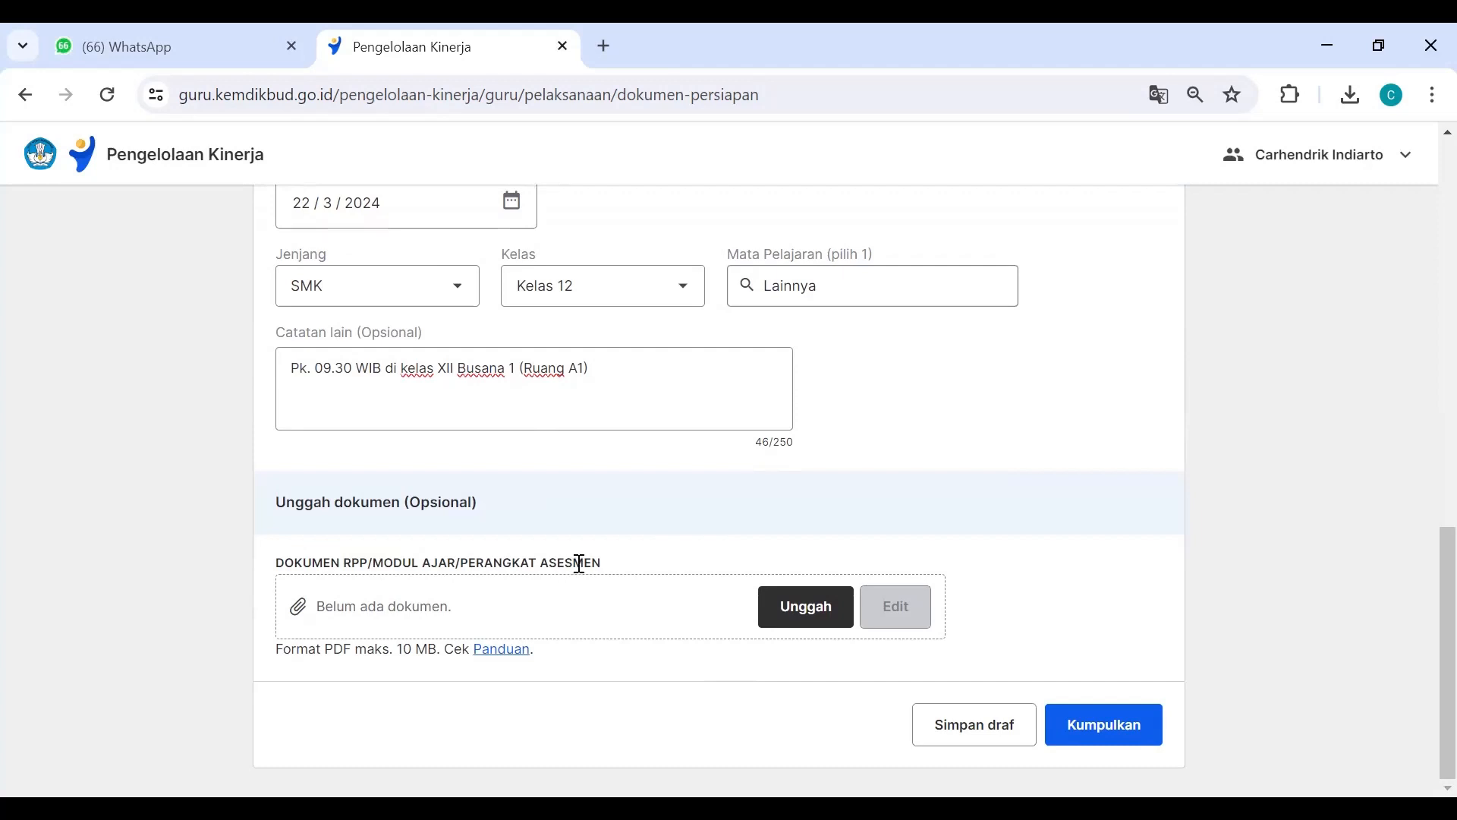
{"action": "scroll", "coordinate": [579, 562], "scroll_direction": "up", "scroll_amount": 4}
{"action": "scroll", "coordinate": [579, 562], "scroll_direction": "down", "scroll_amount": 4}
{"action": "scroll", "coordinate": [579, 562], "scroll_direction": "up", "scroll_amount": 12}
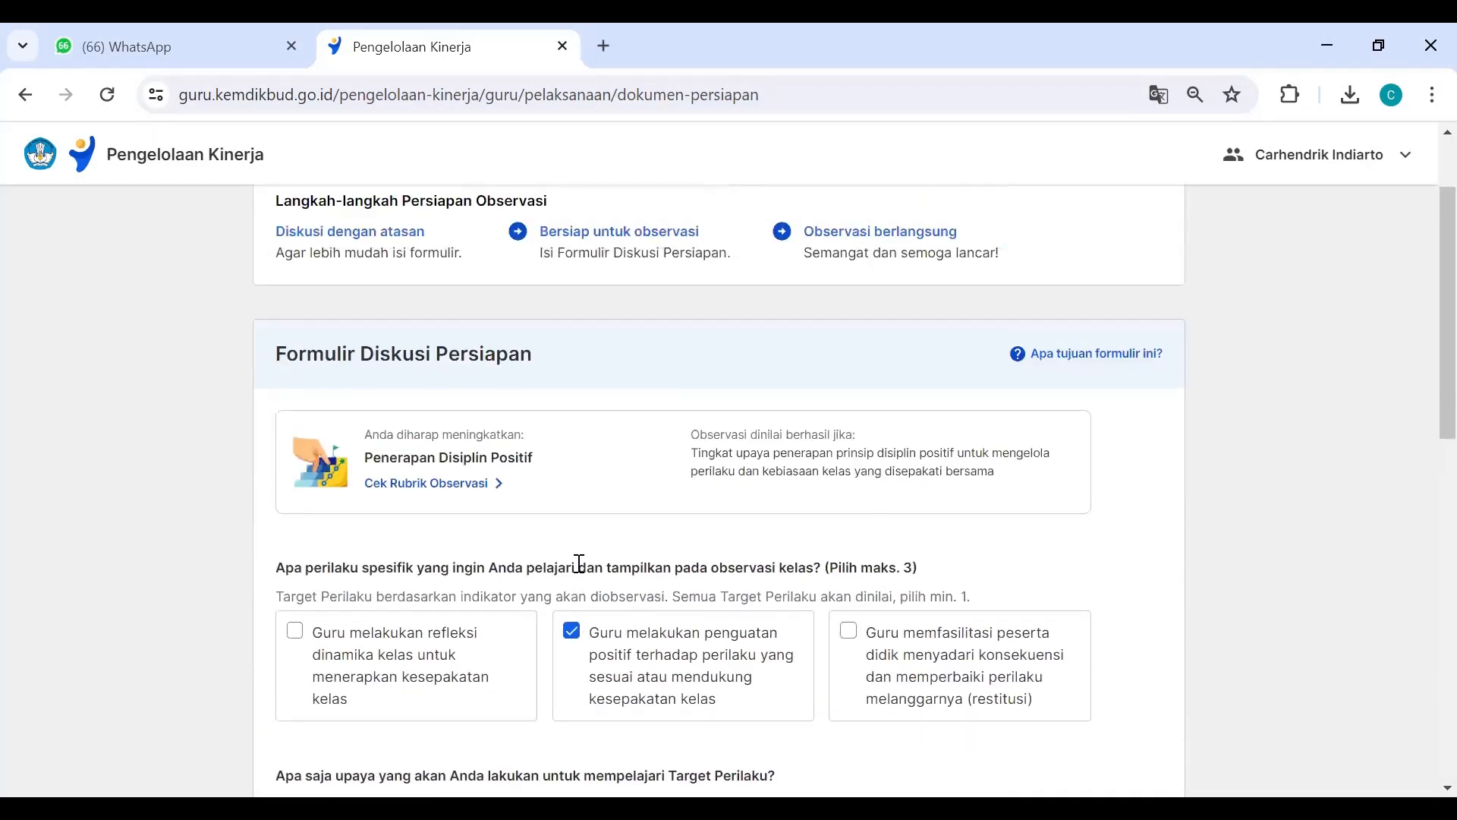
{"action": "scroll", "coordinate": [579, 562], "scroll_direction": "down", "scroll_amount": 3}
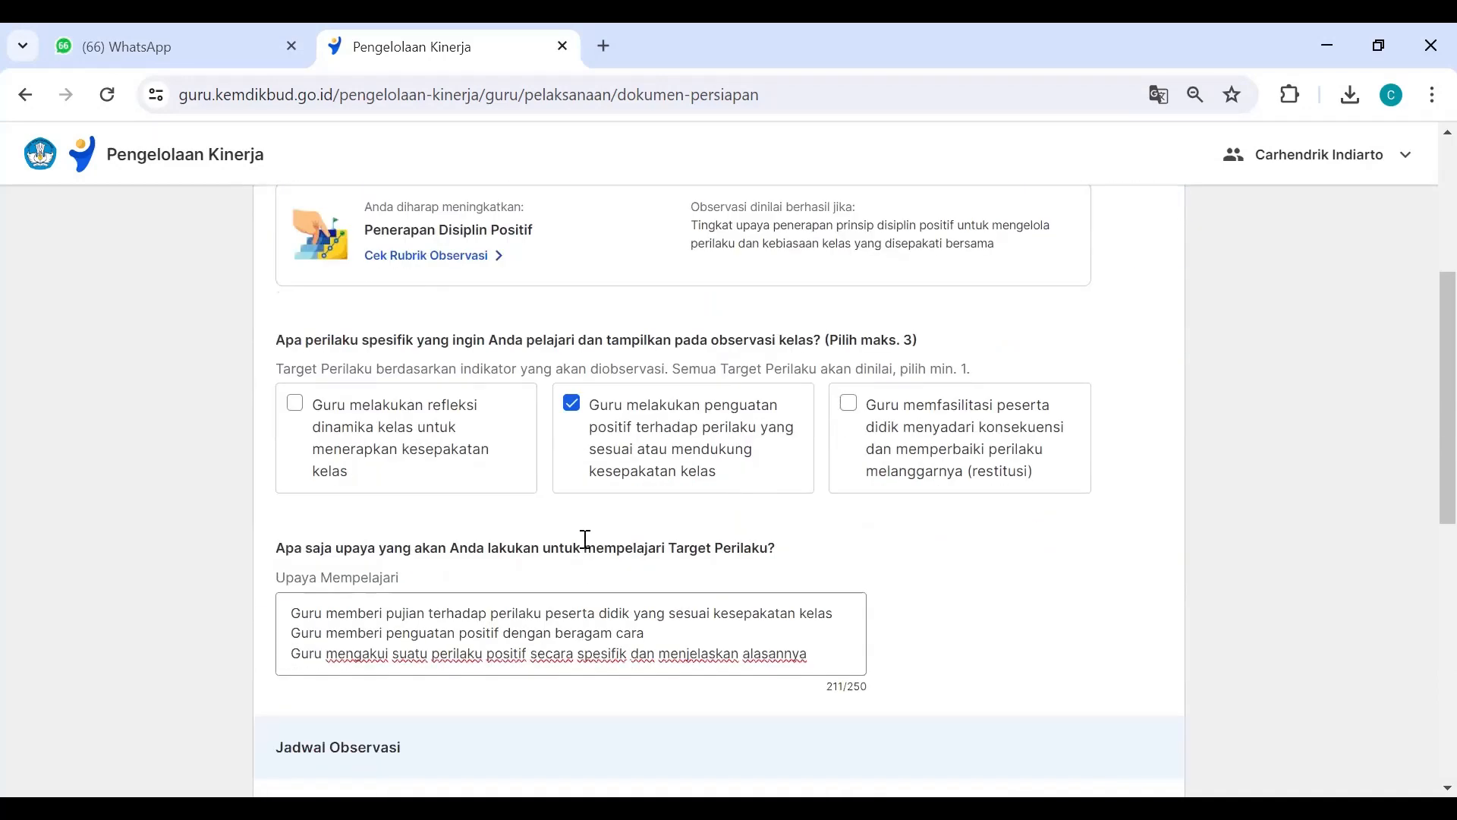
{"action": "scroll", "coordinate": [506, 601], "scroll_direction": "down", "scroll_amount": 1}
{"action": "scroll", "coordinate": [506, 601], "scroll_direction": "down", "scroll_amount": 8}
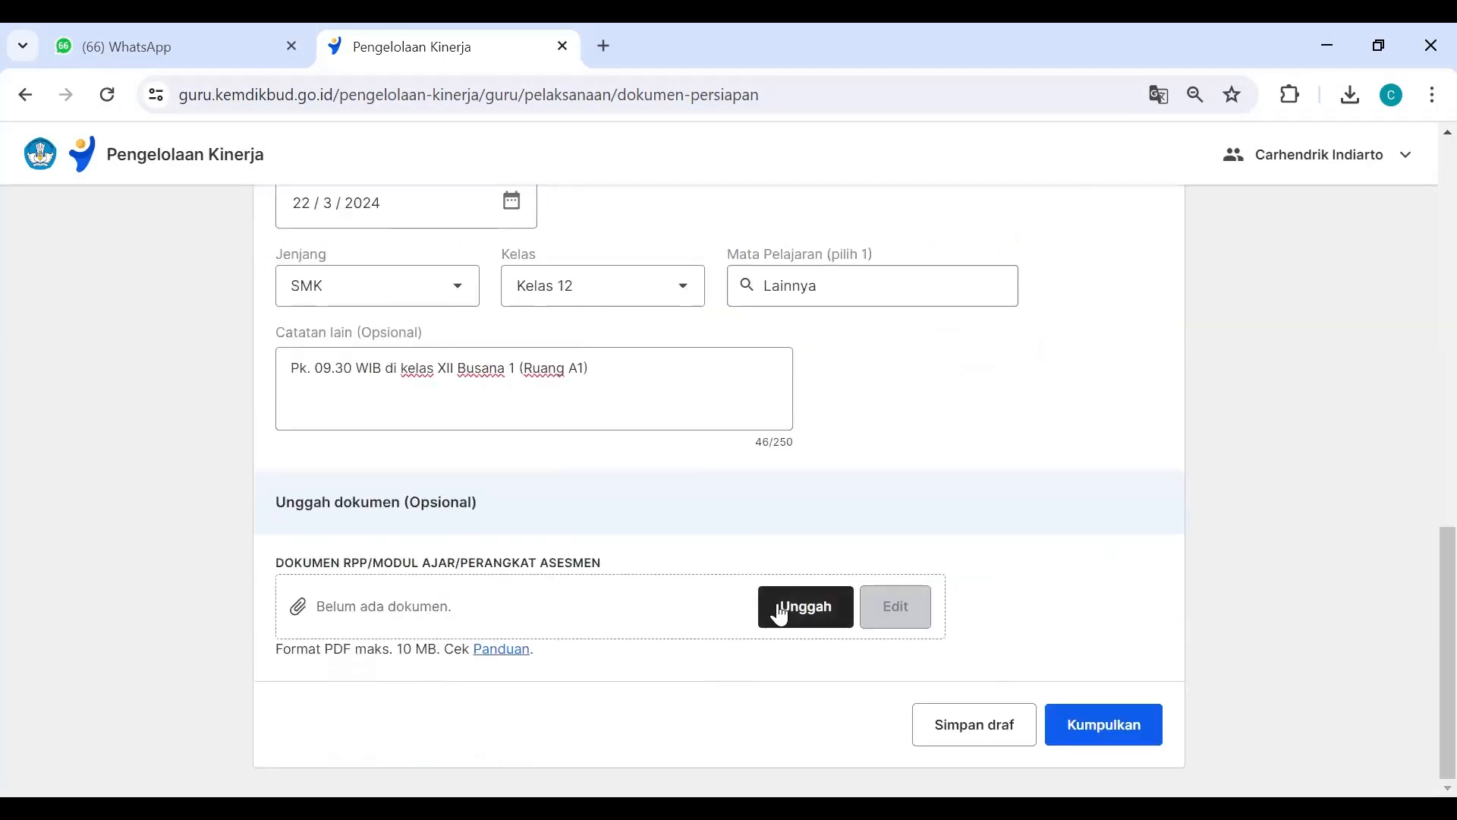
{"action": "left_click_drag", "start_coordinate": [606, 563], "coordinate": [287, 564]}
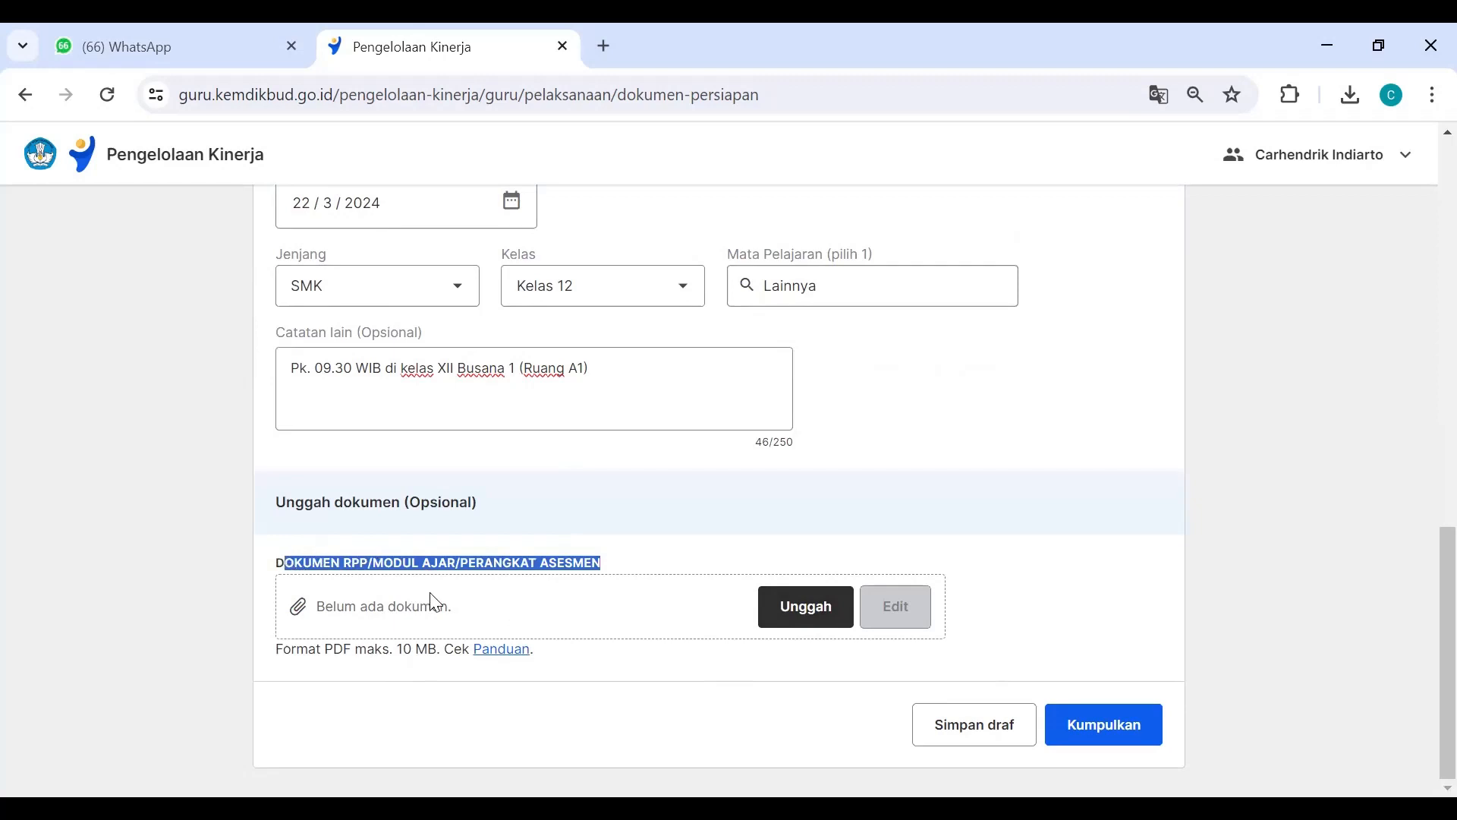
{"action": "scroll", "coordinate": [435, 602], "scroll_direction": "up", "scroll_amount": 7}
{"action": "scroll", "coordinate": [435, 602], "scroll_direction": "up", "scroll_amount": 2}
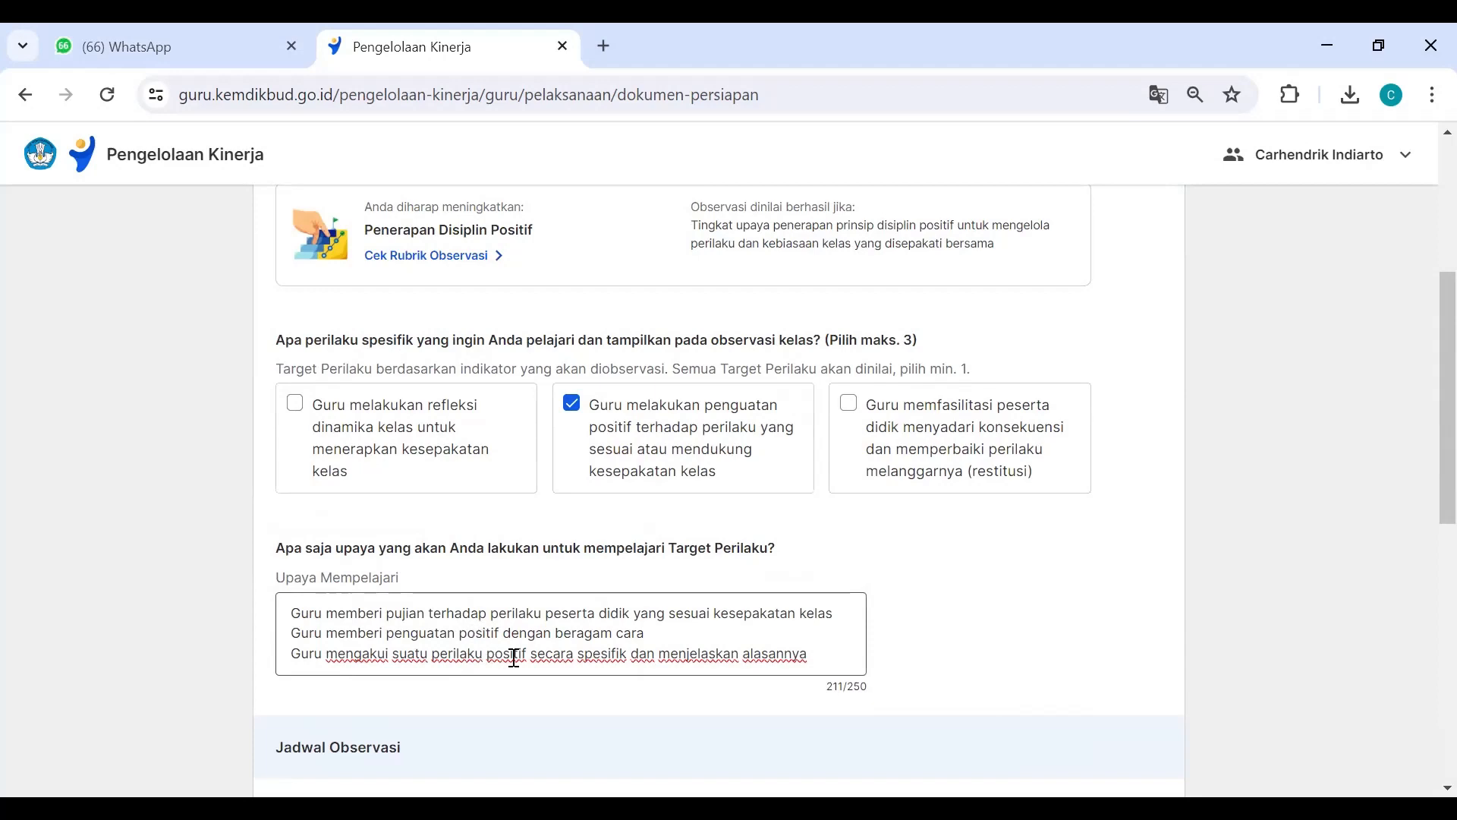
{"action": "scroll", "coordinate": [512, 658], "scroll_direction": "down", "scroll_amount": 6}
{"action": "scroll", "coordinate": [514, 658], "scroll_direction": "down", "scroll_amount": 3}
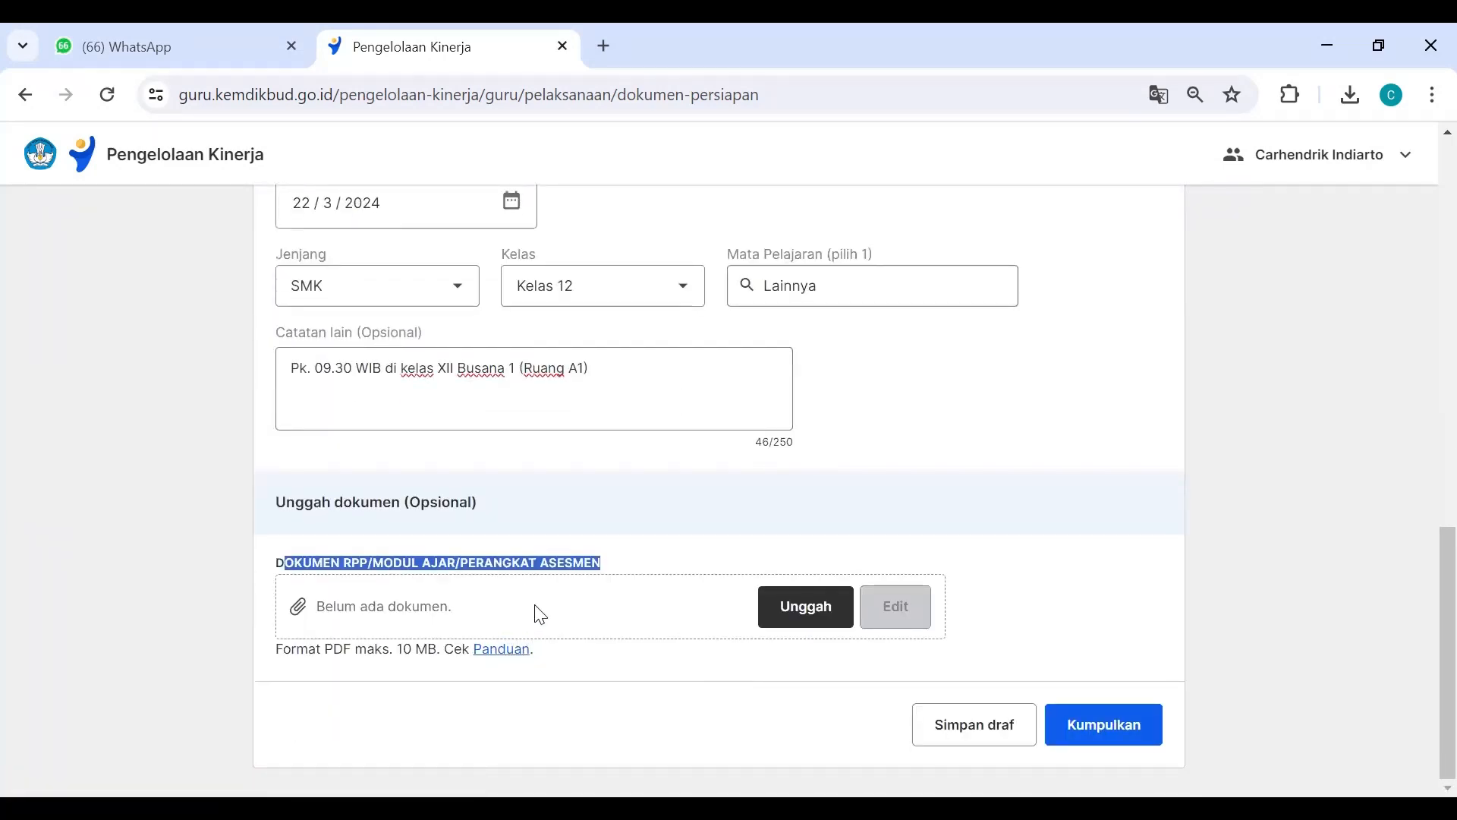
- Open the upload options for the RPP/Modul Ajar document, view the Bukti Karya categories, and close them without choosing a file
{"action": "left_click", "coordinate": [646, 533]}
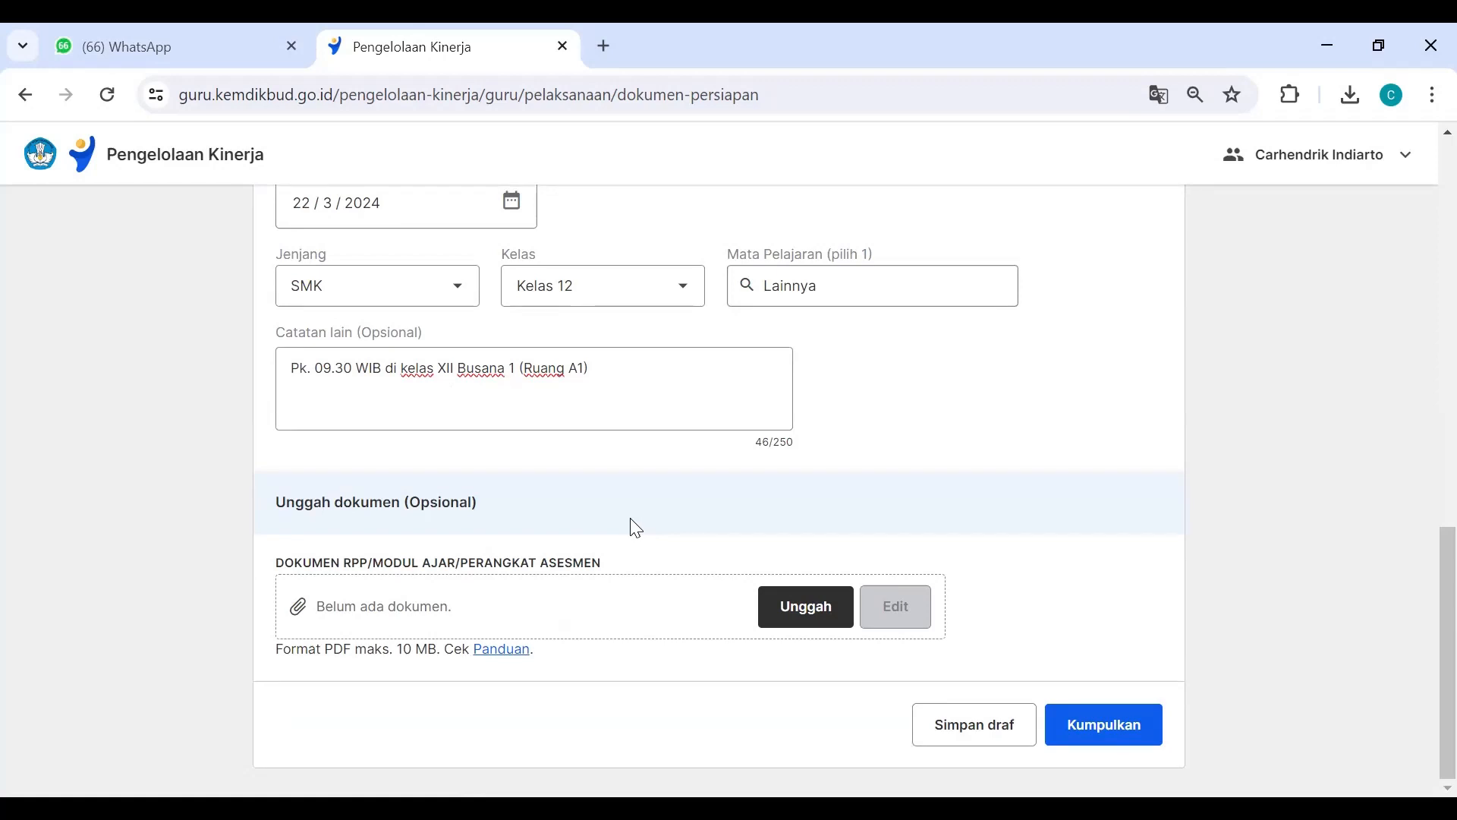
{"action": "left_click", "coordinate": [773, 624]}
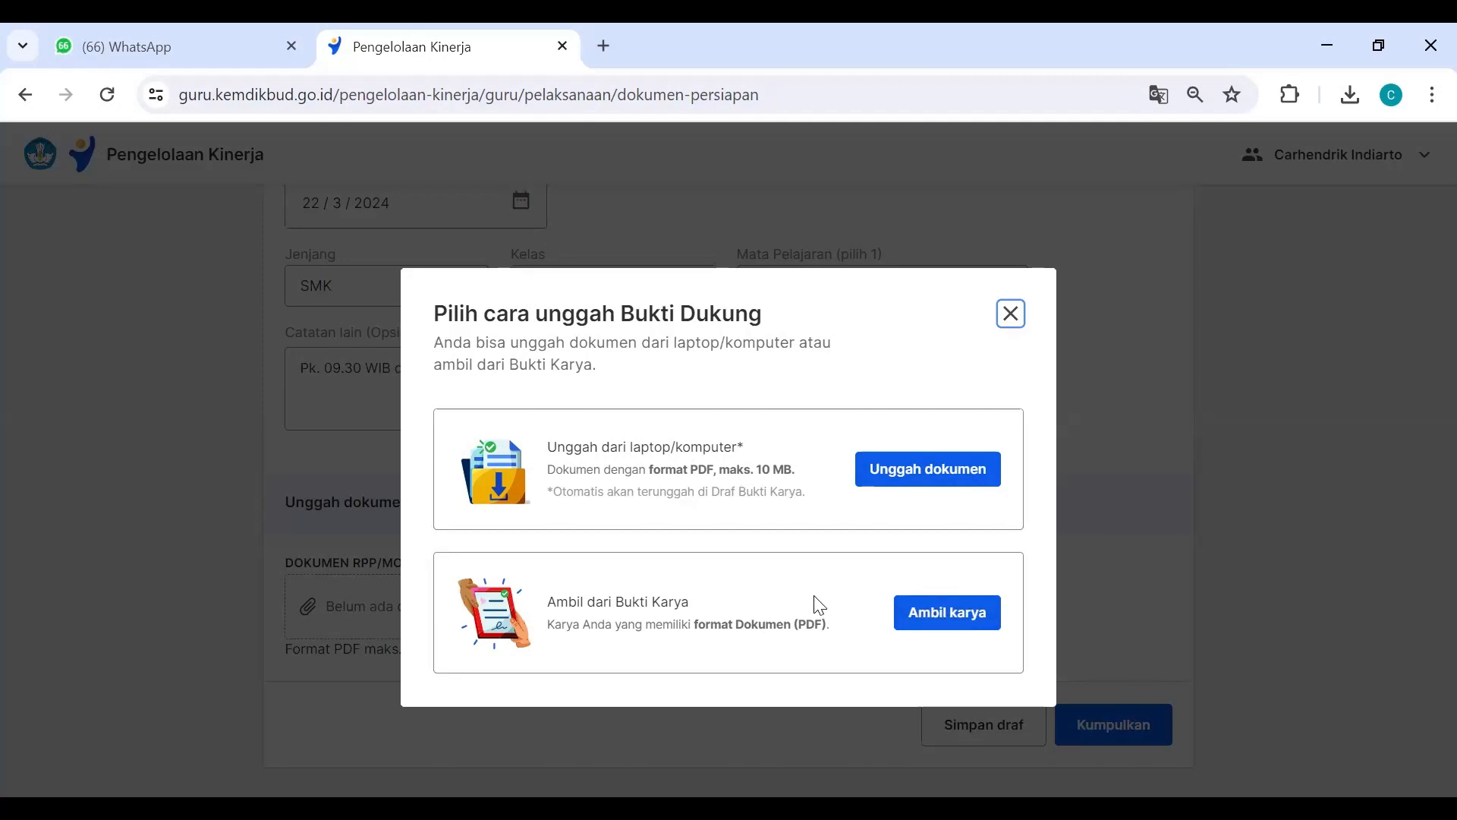
{"action": "left_click", "coordinate": [927, 618]}
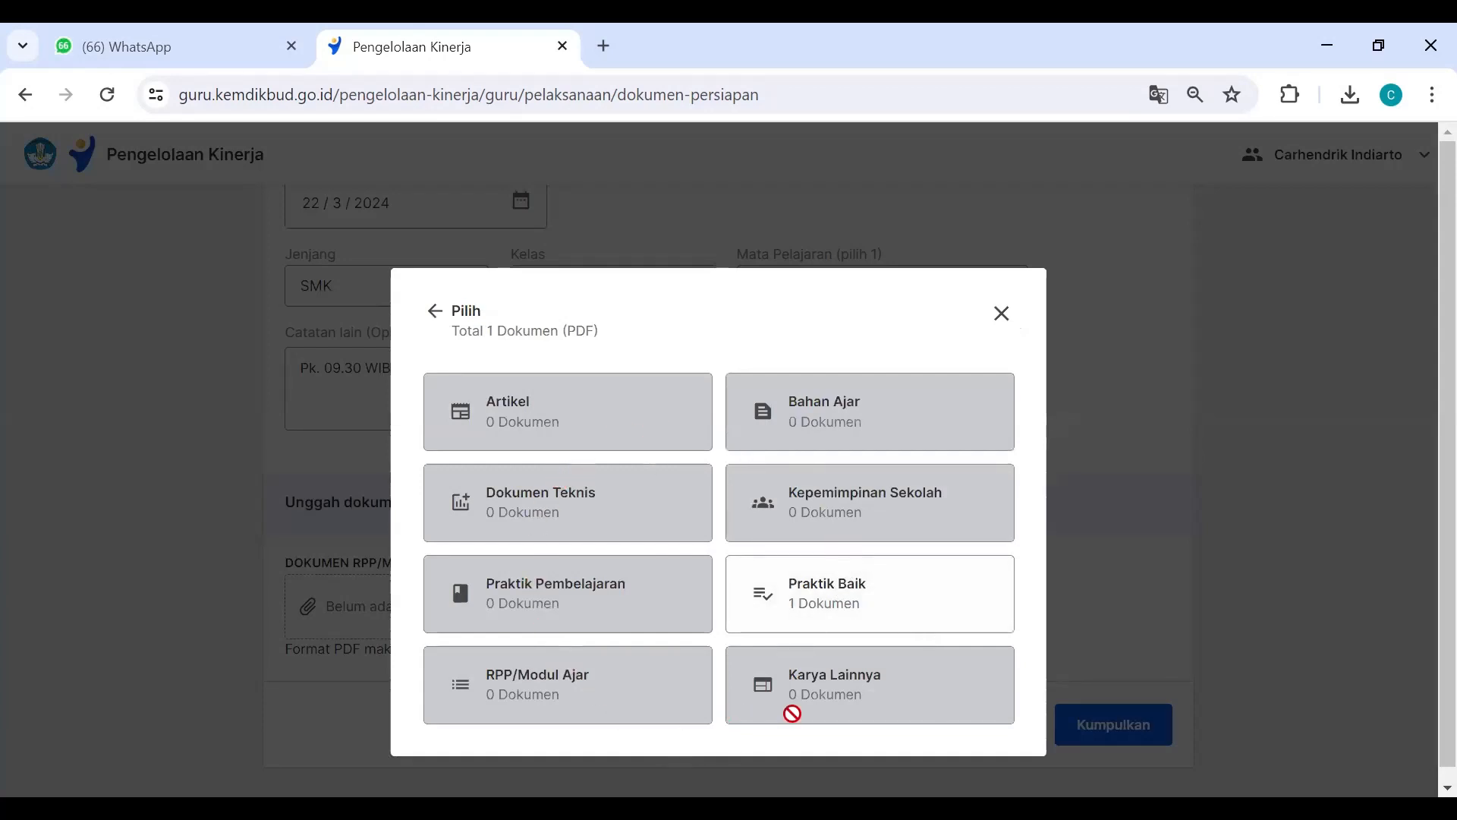
{"action": "left_click", "coordinate": [1001, 317]}
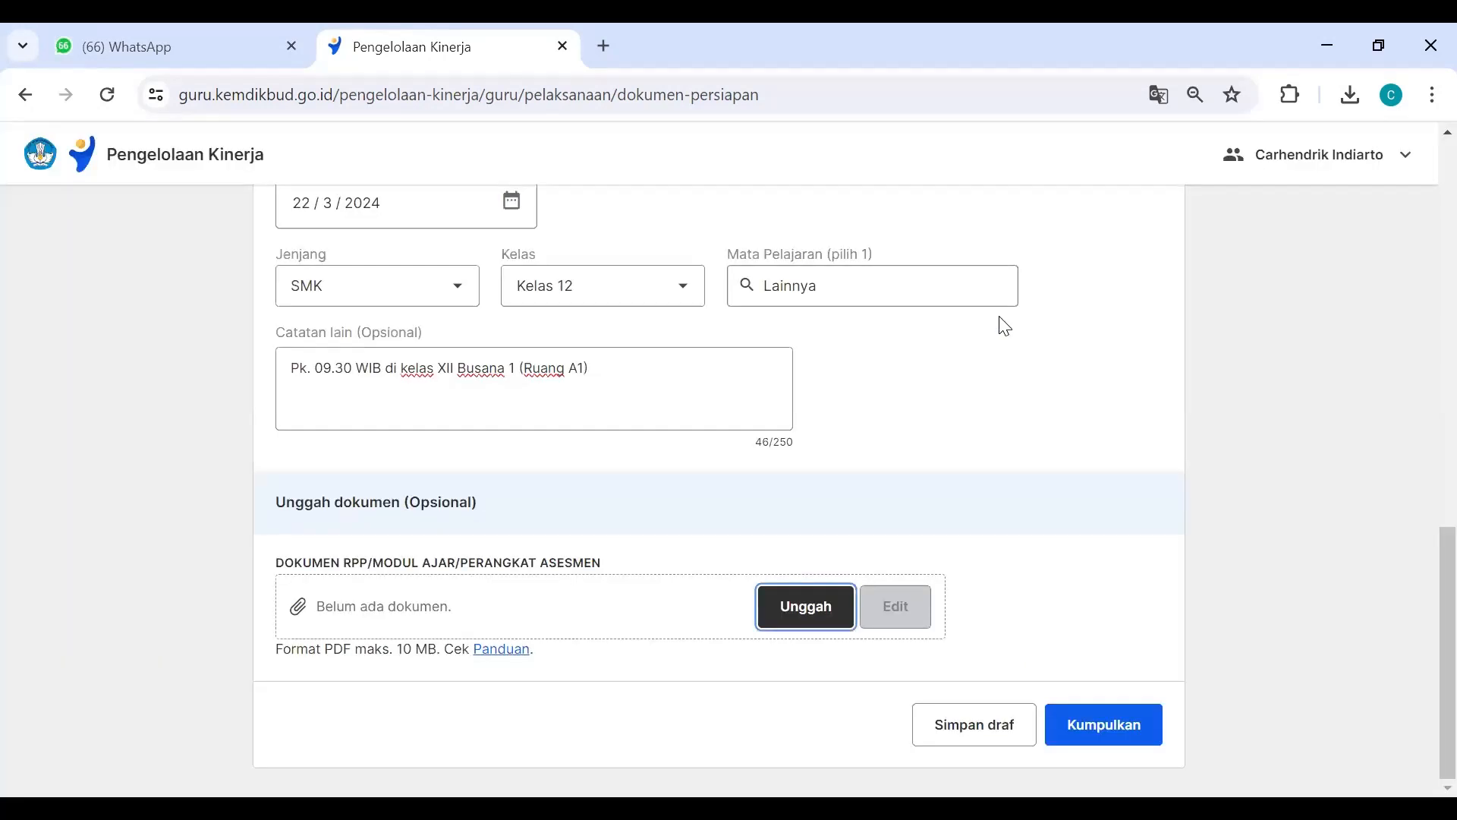
- Review the completed Formulir Diskusi Persiapan, from the target behaviour and planned efforts through the Jadwal Observasi to the document upload section
{"action": "scroll", "coordinate": [883, 510], "scroll_direction": "up", "scroll_amount": 6}
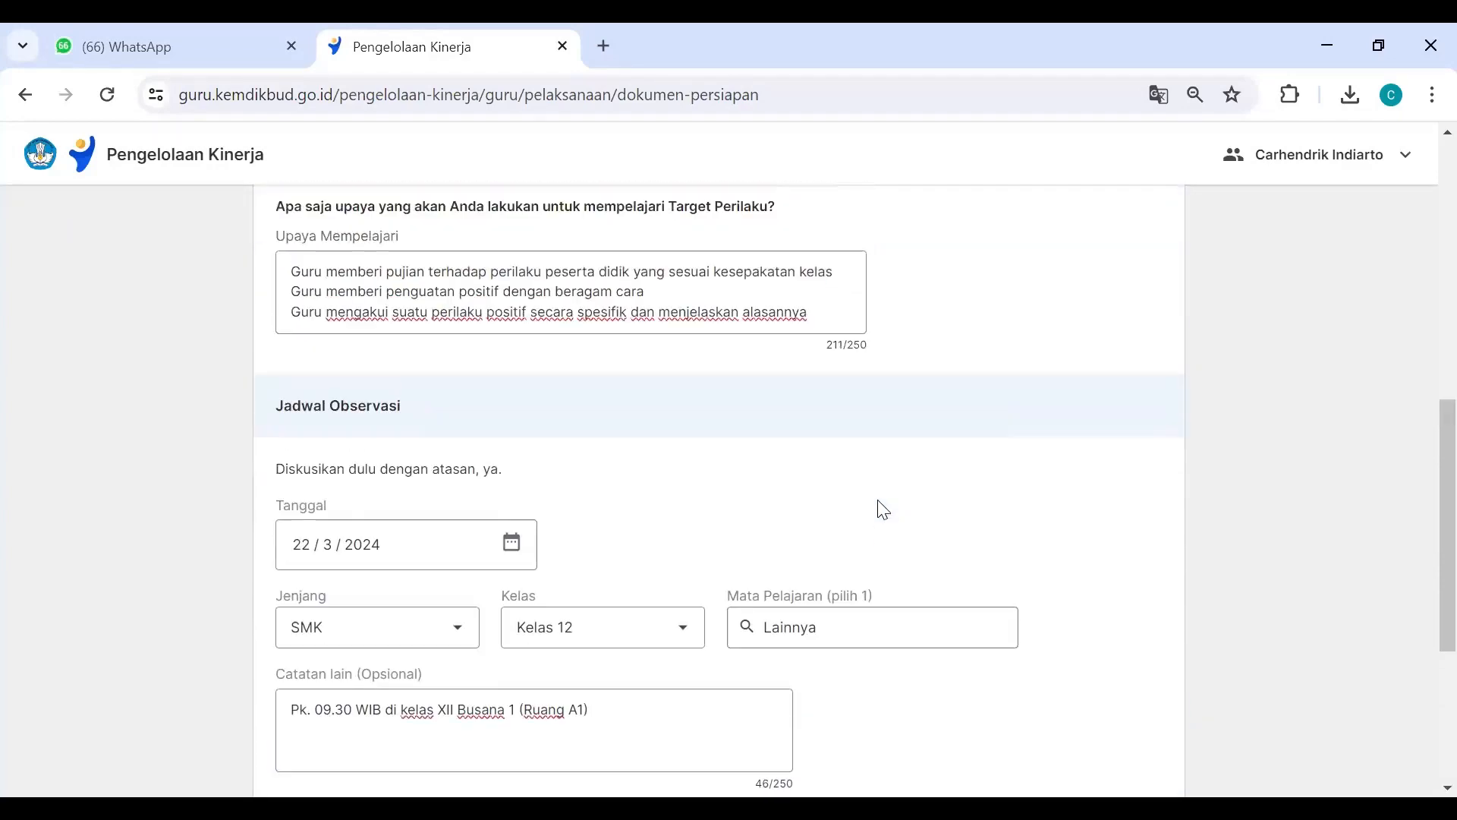
{"action": "scroll", "coordinate": [882, 510], "scroll_direction": "up", "scroll_amount": 6}
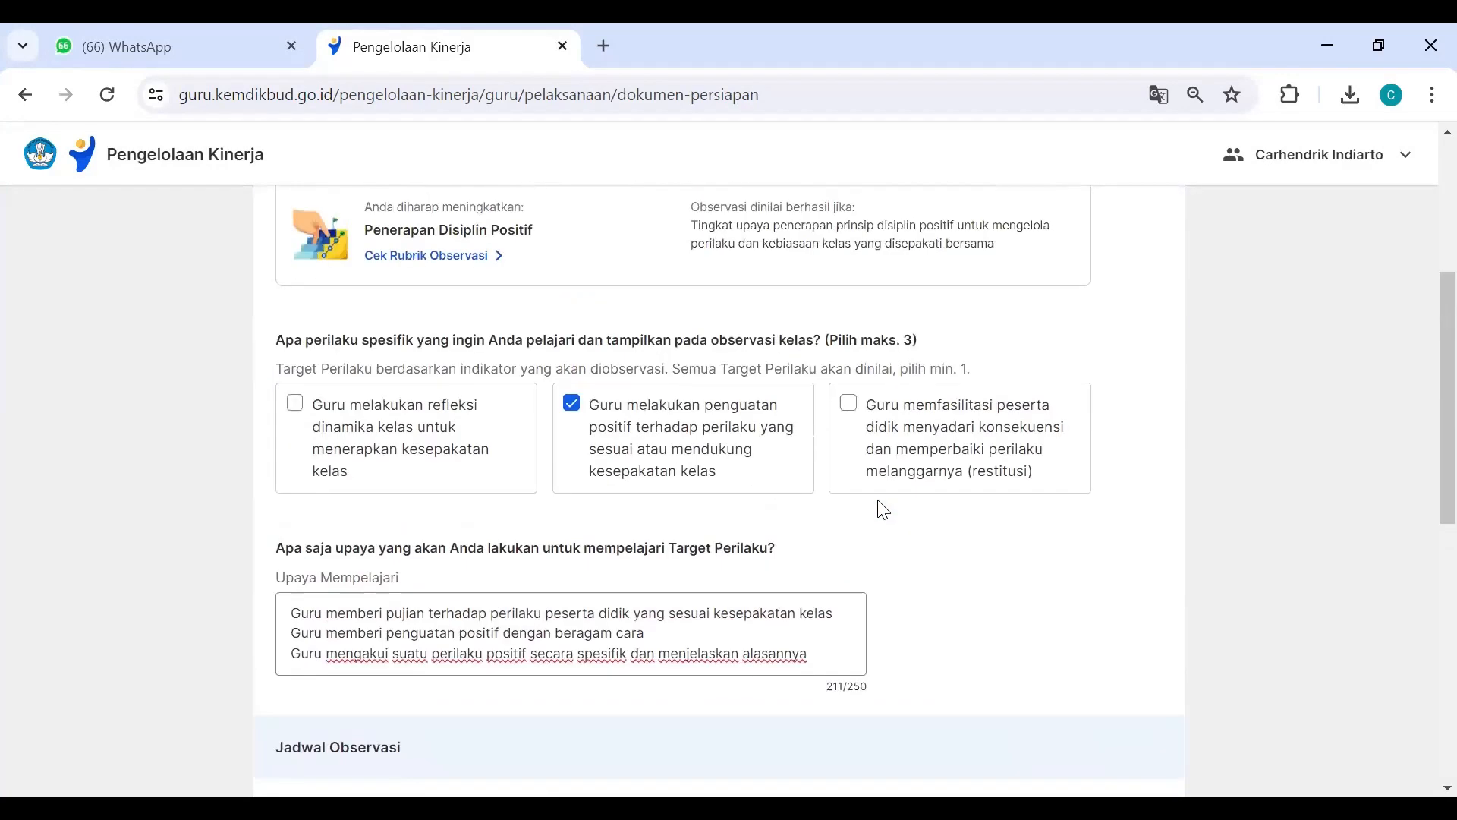
{"action": "scroll", "coordinate": [880, 513], "scroll_direction": "down", "scroll_amount": 6}
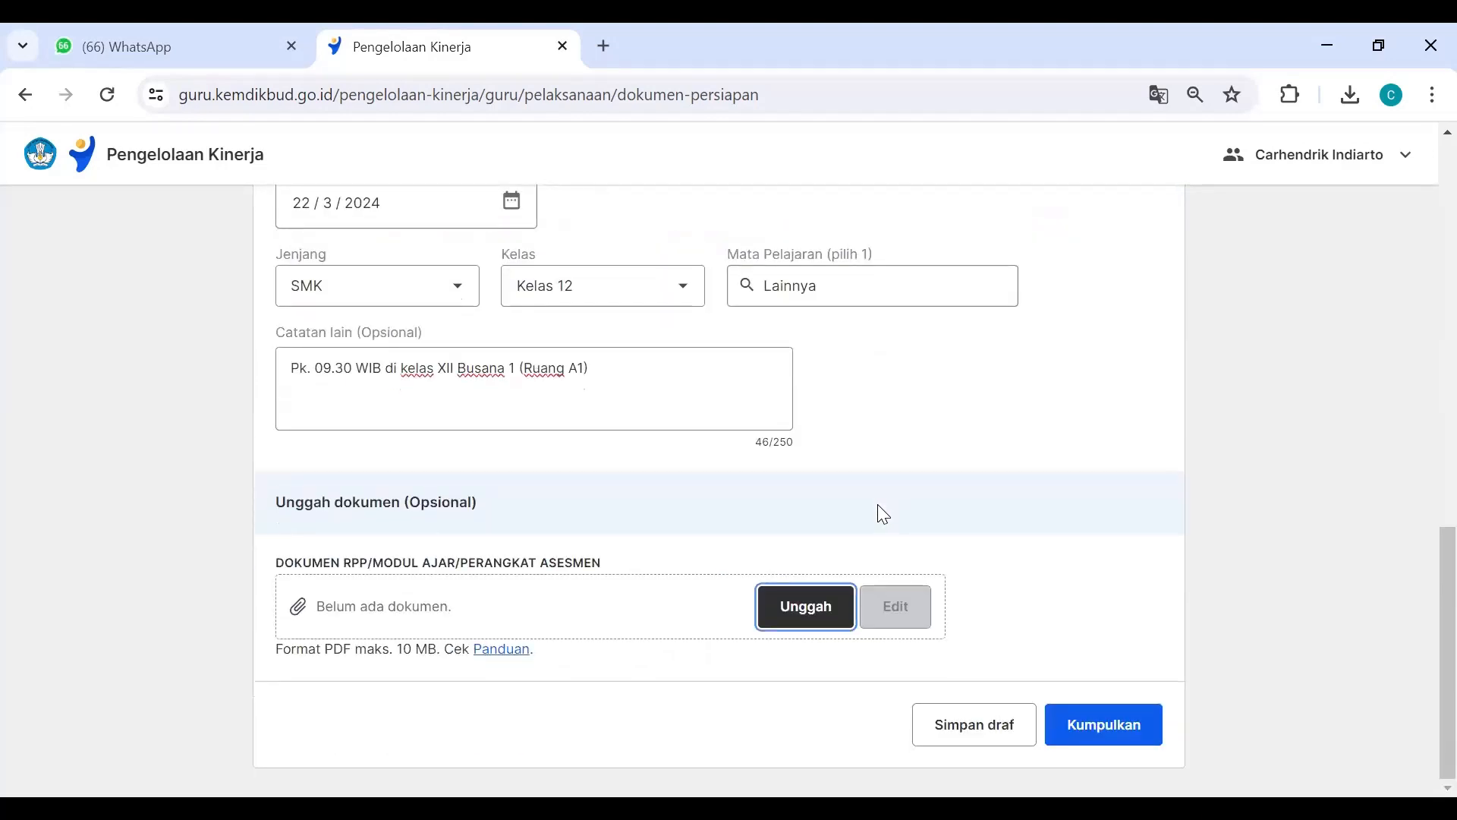
{"action": "scroll", "coordinate": [883, 513], "scroll_direction": "up", "scroll_amount": 9}
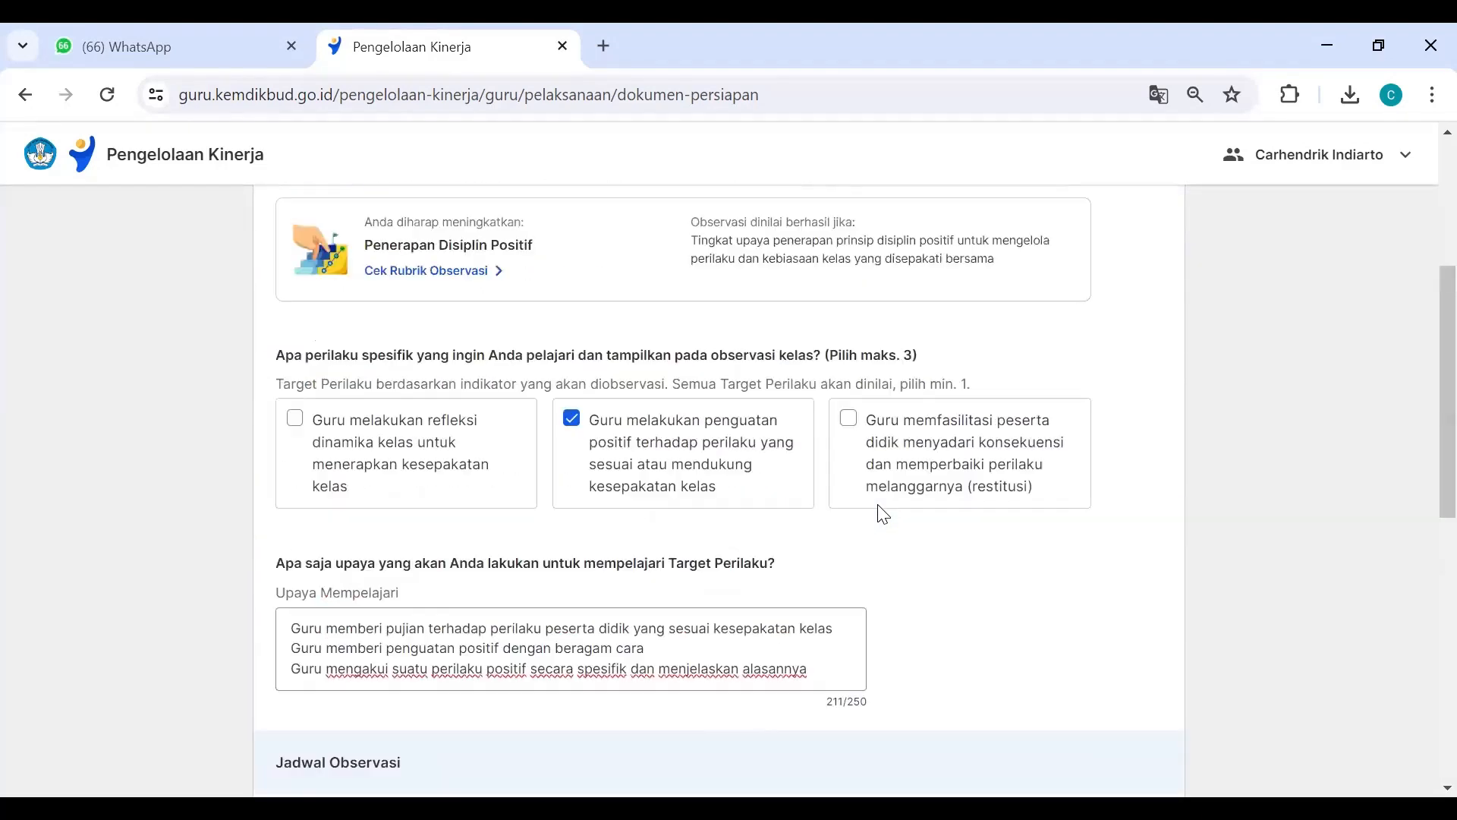
{"action": "scroll", "coordinate": [883, 514], "scroll_direction": "up", "scroll_amount": 5}
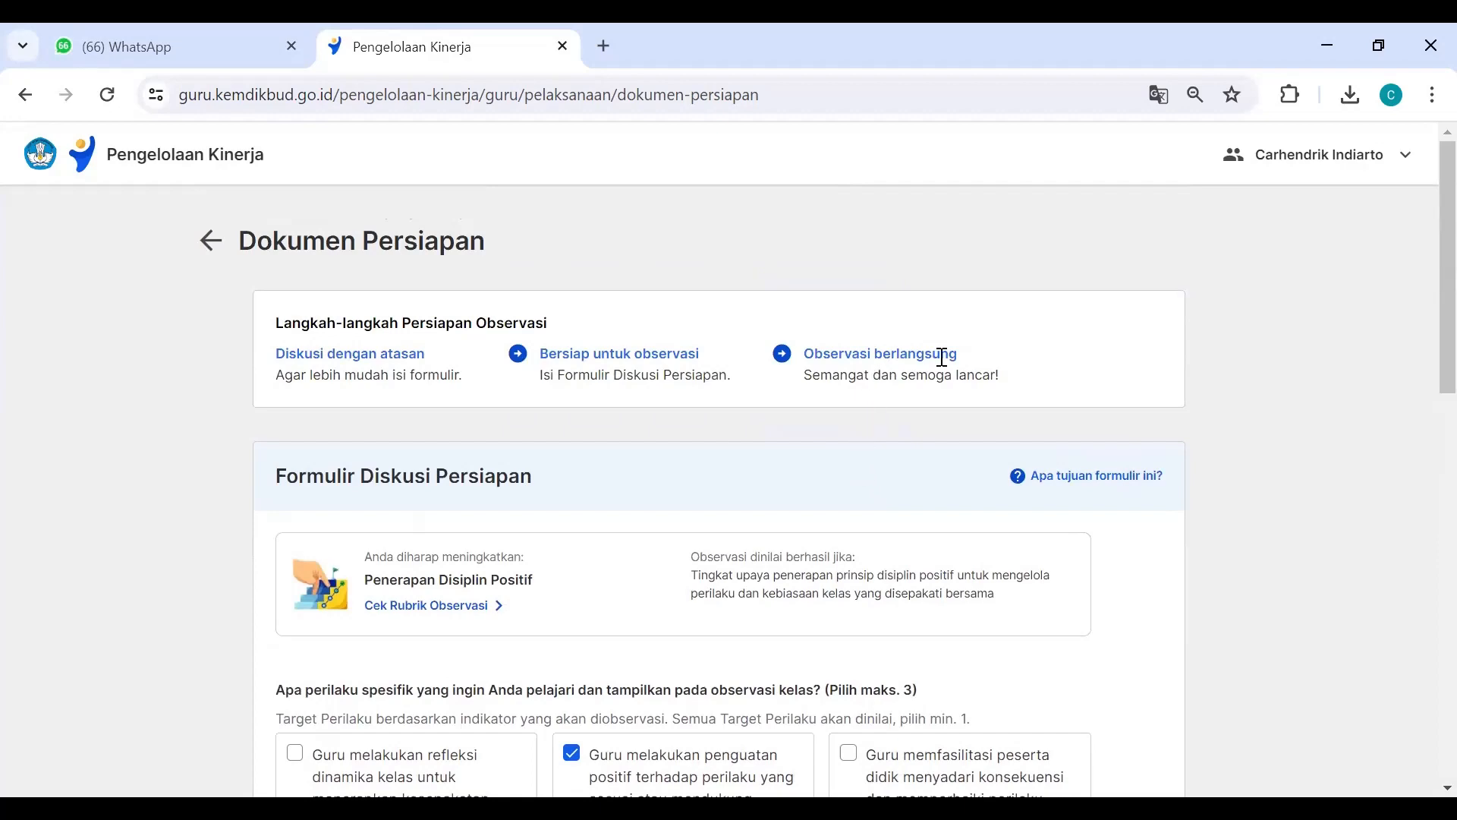
{"action": "scroll", "coordinate": [1131, 436], "scroll_direction": "down", "scroll_amount": 12}
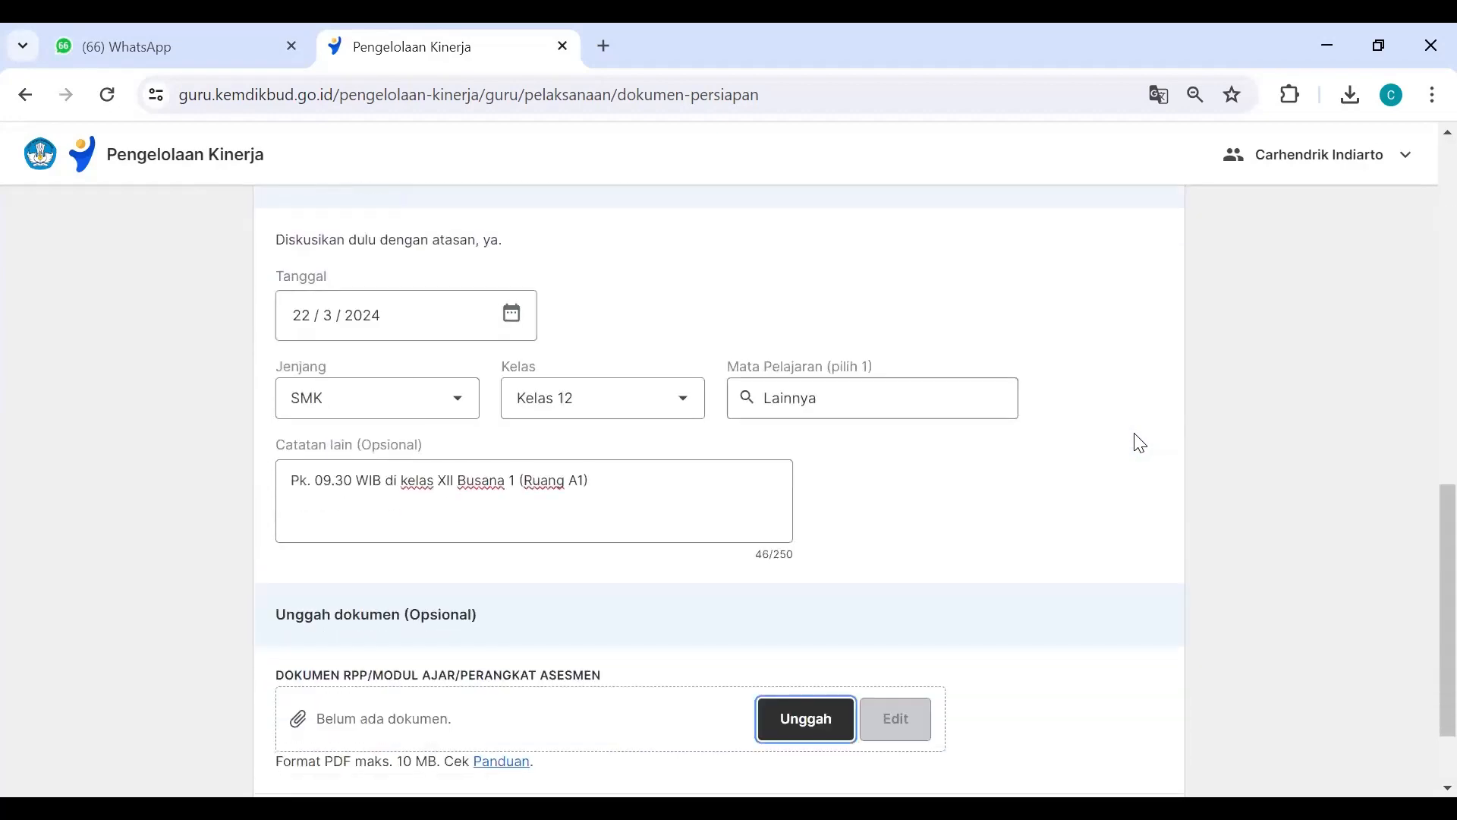
{"action": "scroll", "coordinate": [1137, 440], "scroll_direction": "down", "scroll_amount": 2}
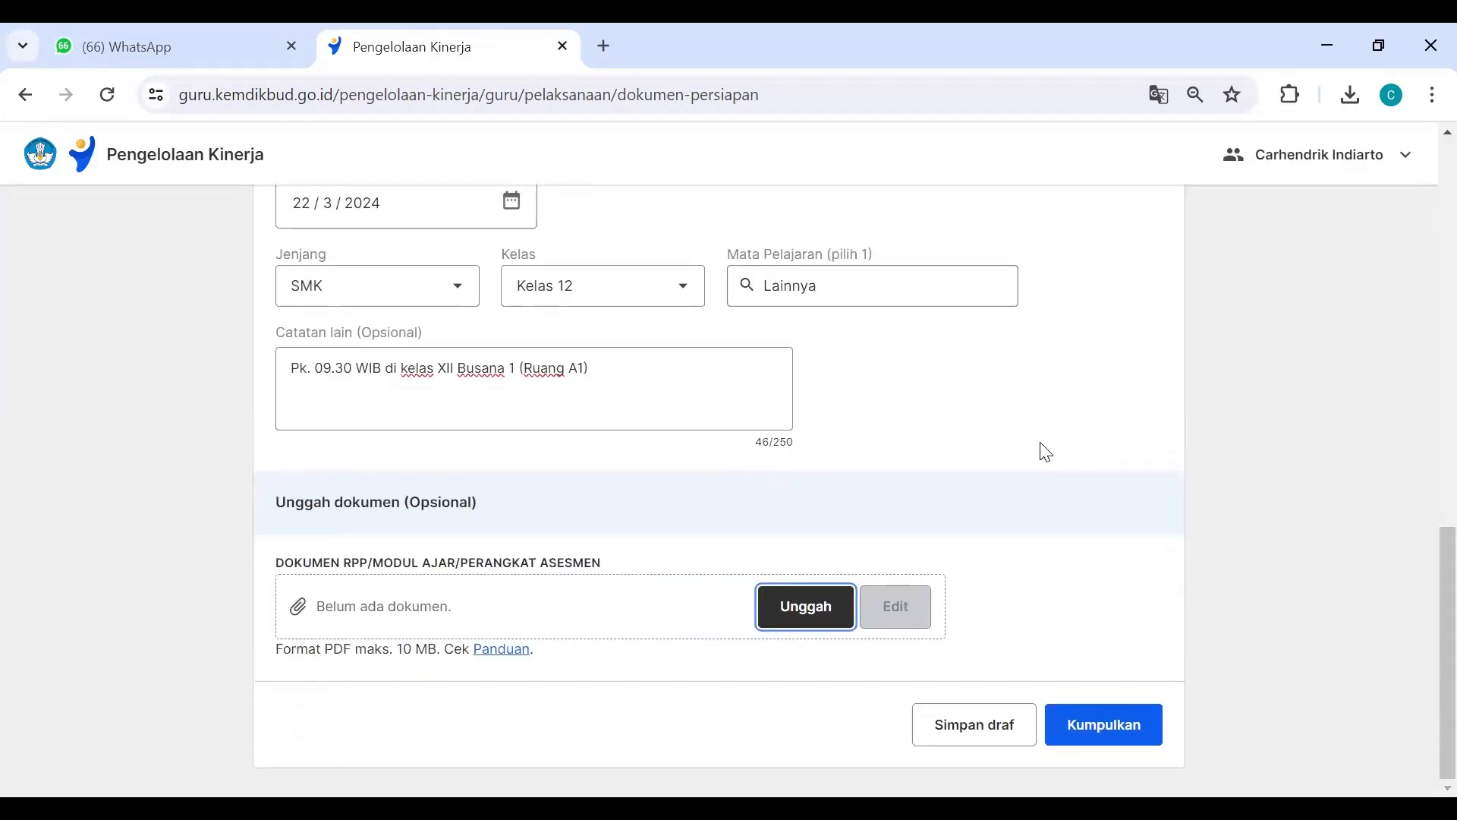
{"action": "scroll", "coordinate": [1043, 452], "scroll_direction": "up", "scroll_amount": 3}
{"action": "scroll", "coordinate": [809, 418], "scroll_direction": "down", "scroll_amount": 1}
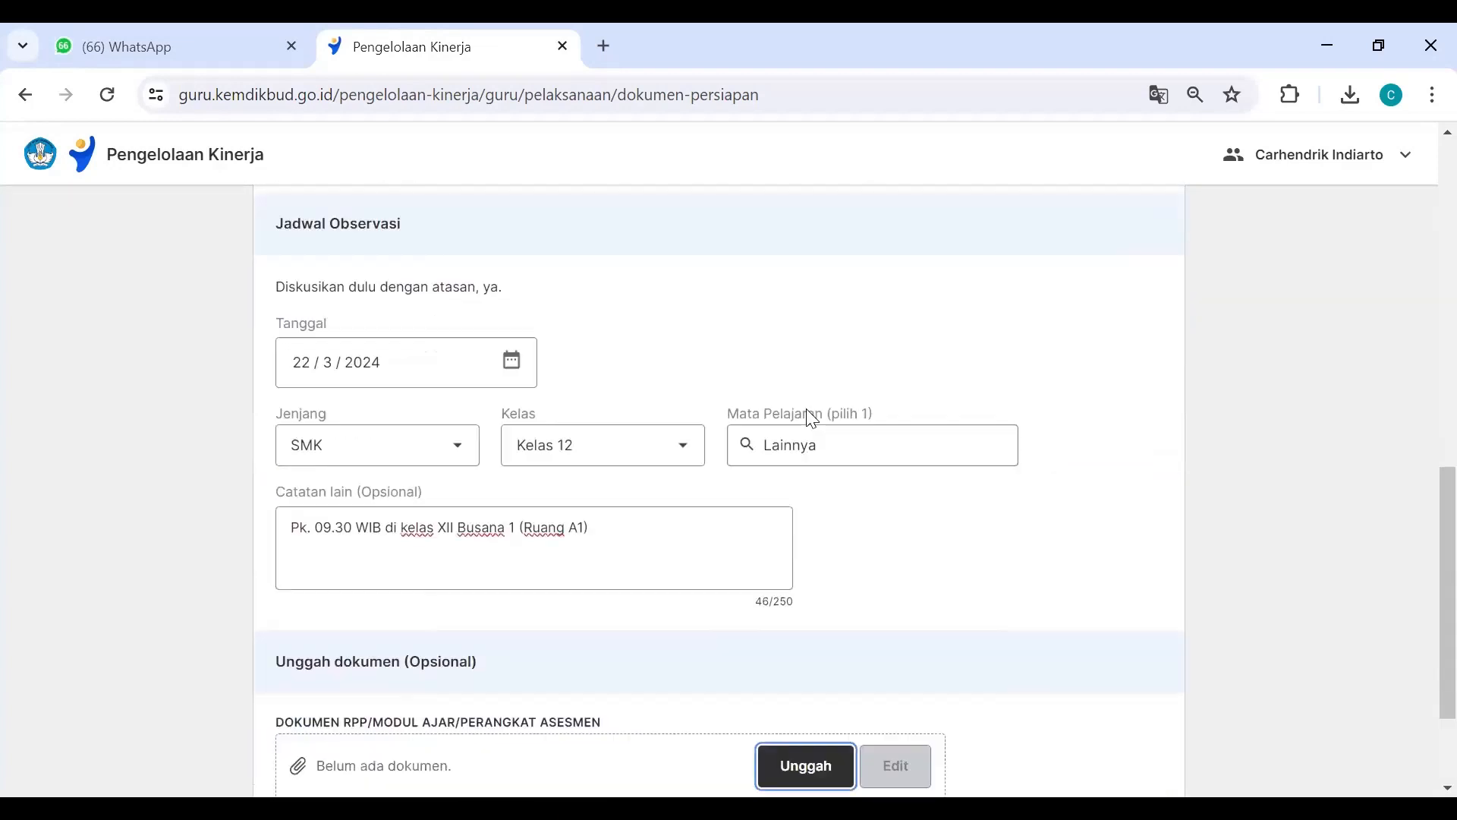
{"action": "scroll", "coordinate": [811, 418], "scroll_direction": "down", "scroll_amount": 2}
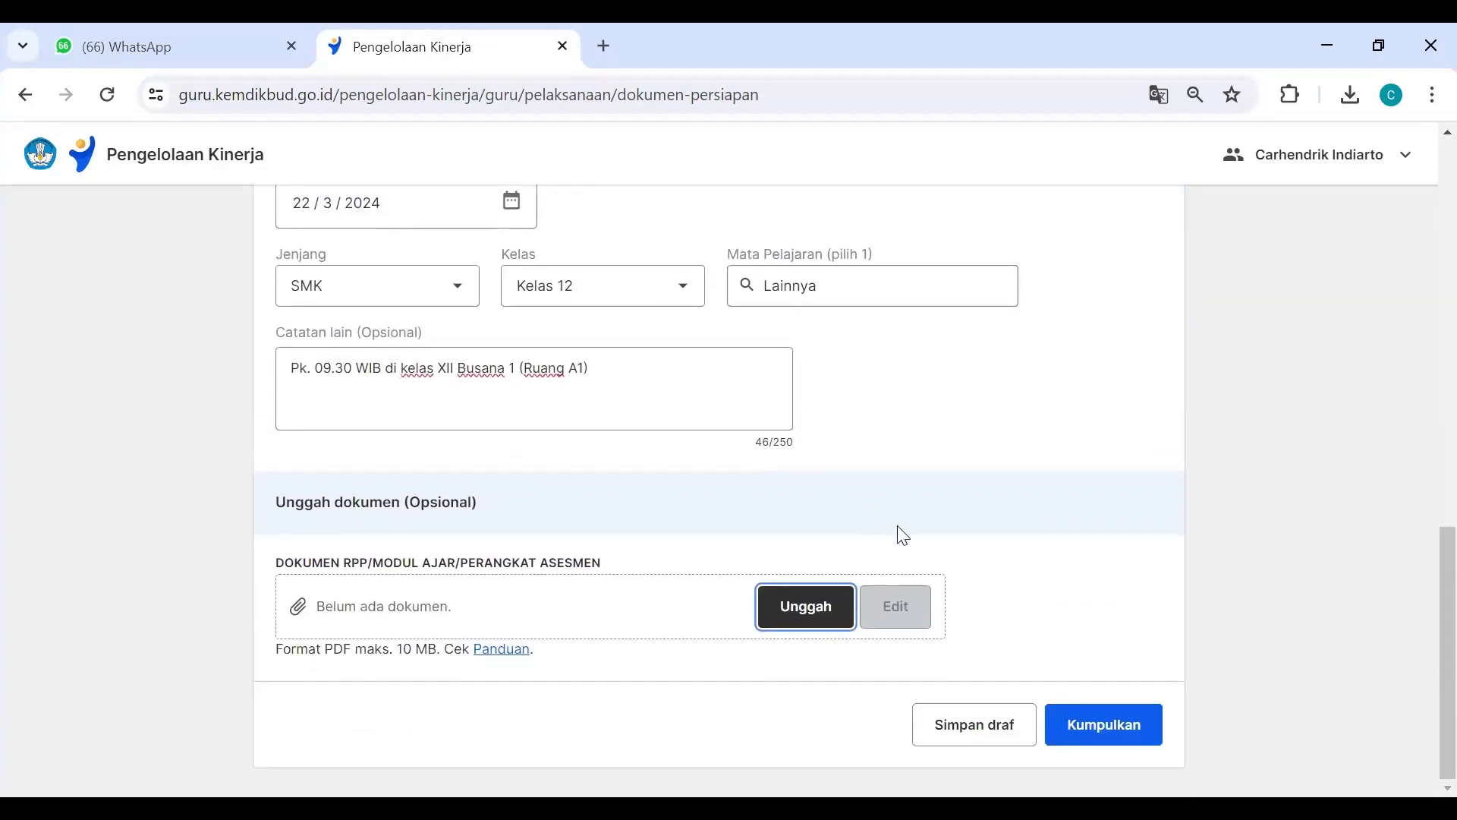
{"action": "scroll", "coordinate": [818, 567], "scroll_direction": "up", "scroll_amount": 8}
{"action": "scroll", "coordinate": [822, 560], "scroll_direction": "down", "scroll_amount": 8}
- Save the preparation form as a draft and check the Bagian 1 observation stages on the Pelaksanaan Observasi page
{"action": "left_click", "coordinate": [436, 605]}
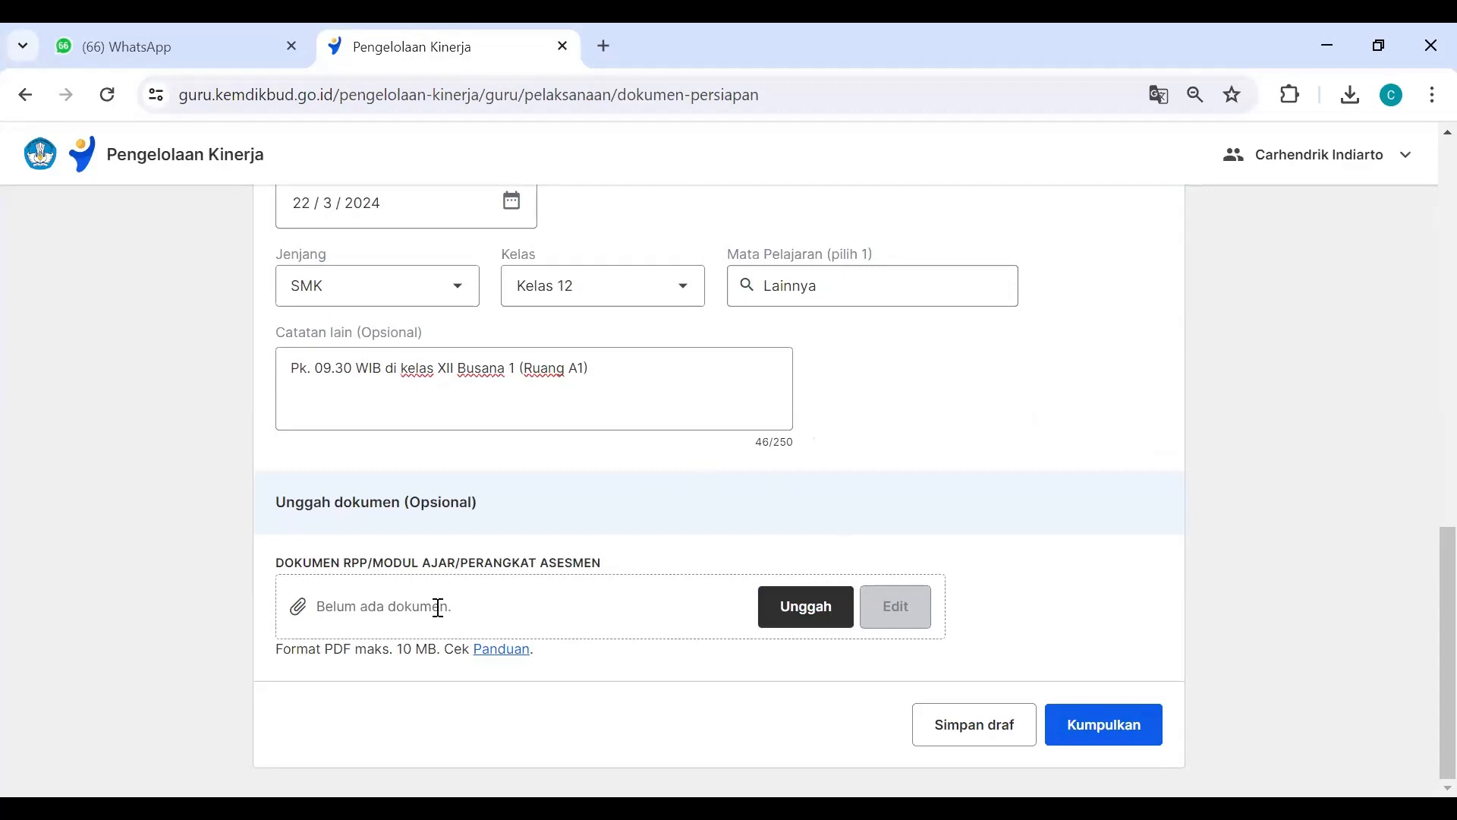
{"action": "left_click", "coordinate": [963, 724]}
{"action": "left_click", "coordinate": [600, 427]}
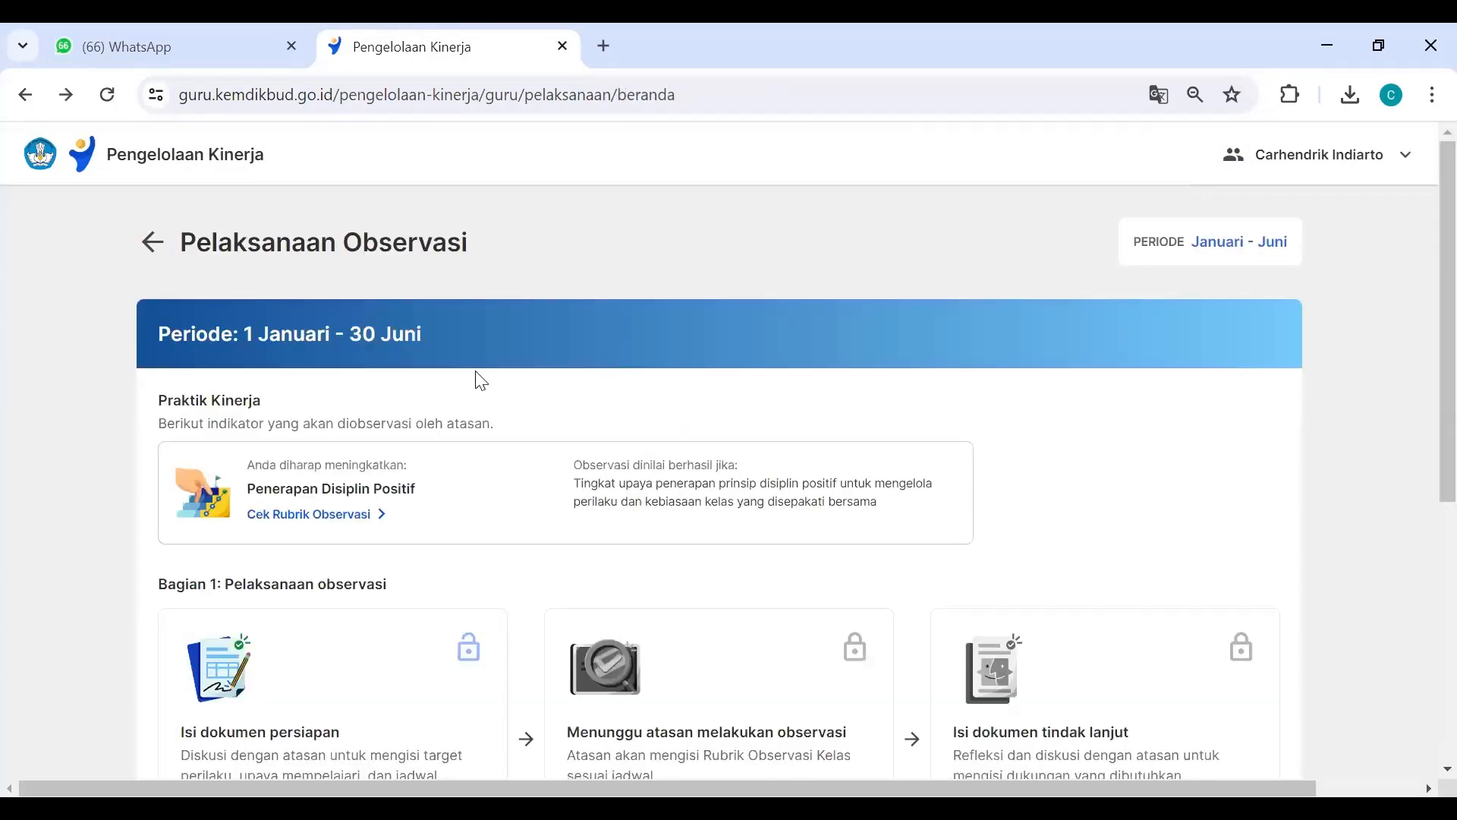
{"action": "scroll", "coordinate": [483, 389], "scroll_direction": "down", "scroll_amount": 3}
{"action": "scroll", "coordinate": [482, 390], "scroll_direction": "down", "scroll_amount": 1}
{"action": "scroll", "coordinate": [464, 486], "scroll_direction": "up", "scroll_amount": 1}
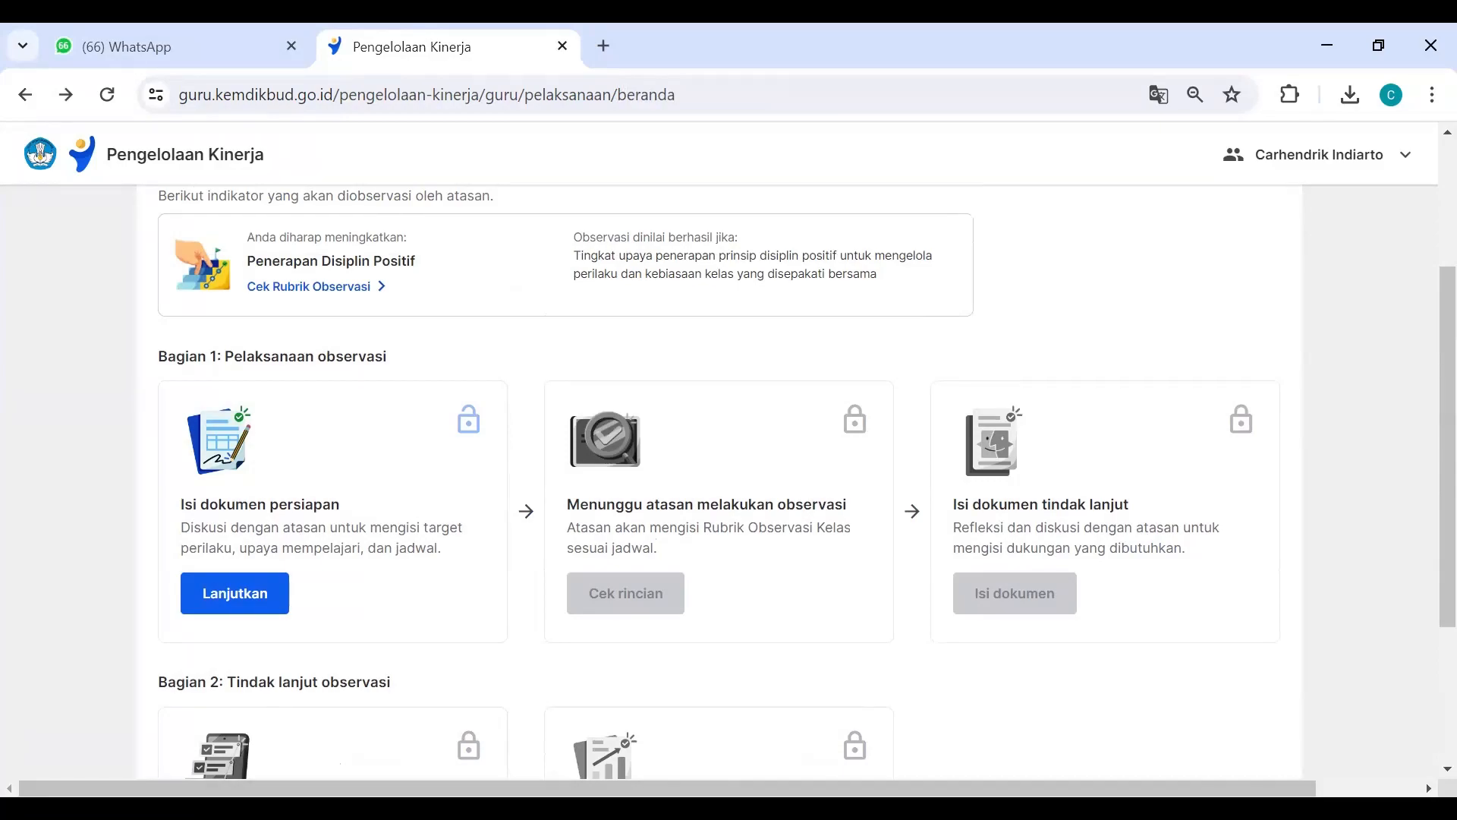
- Switch to the PELAKSANAAN KINERJA GURU presentation in PowerPoint and show the slides from after Simulasi through the Formulir Diskusi Tindak Lanjut slide
{"action": "key", "text": "alt+Tab"}
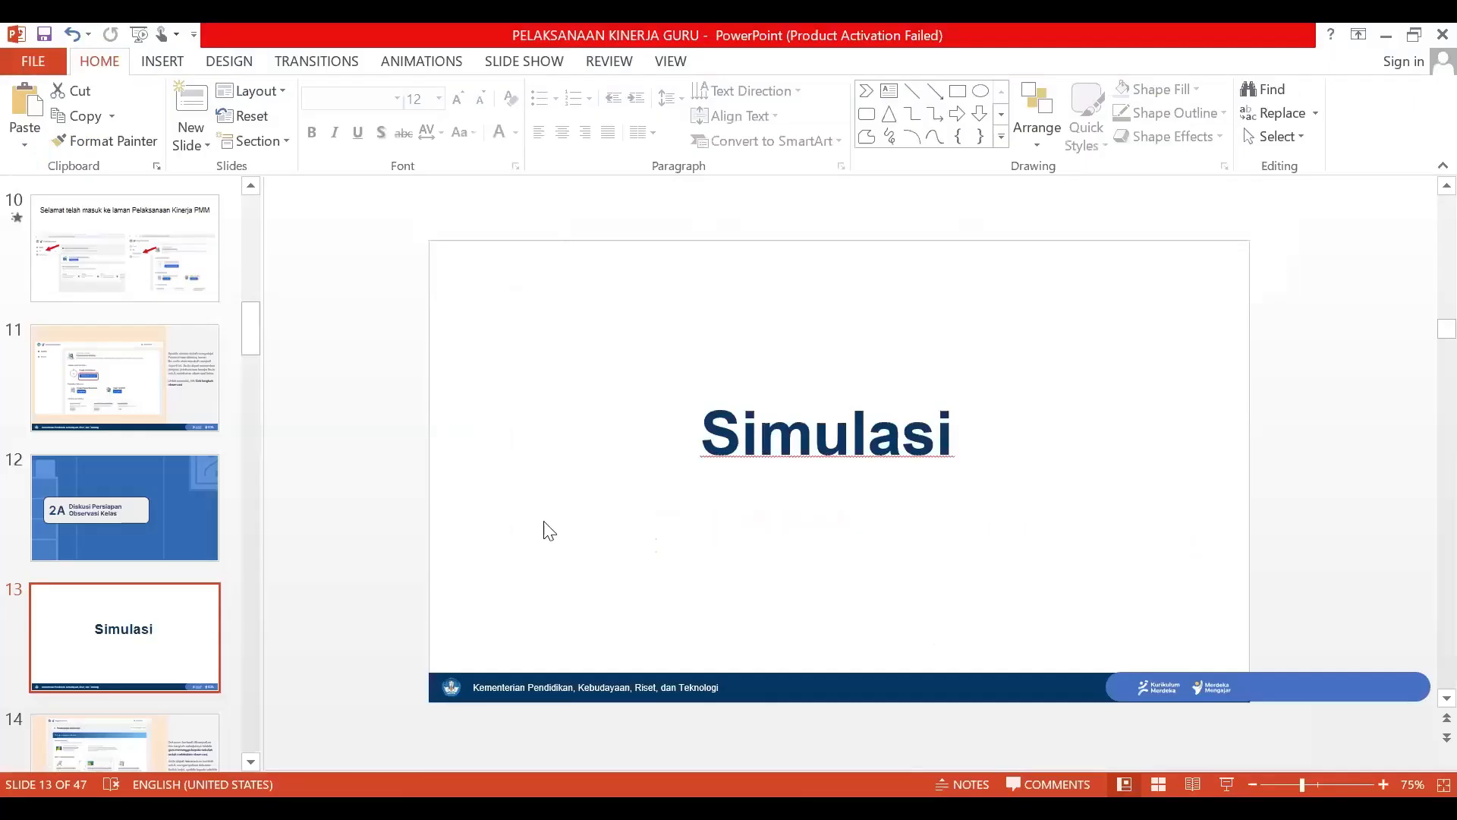
{"action": "left_click", "coordinate": [161, 742]}
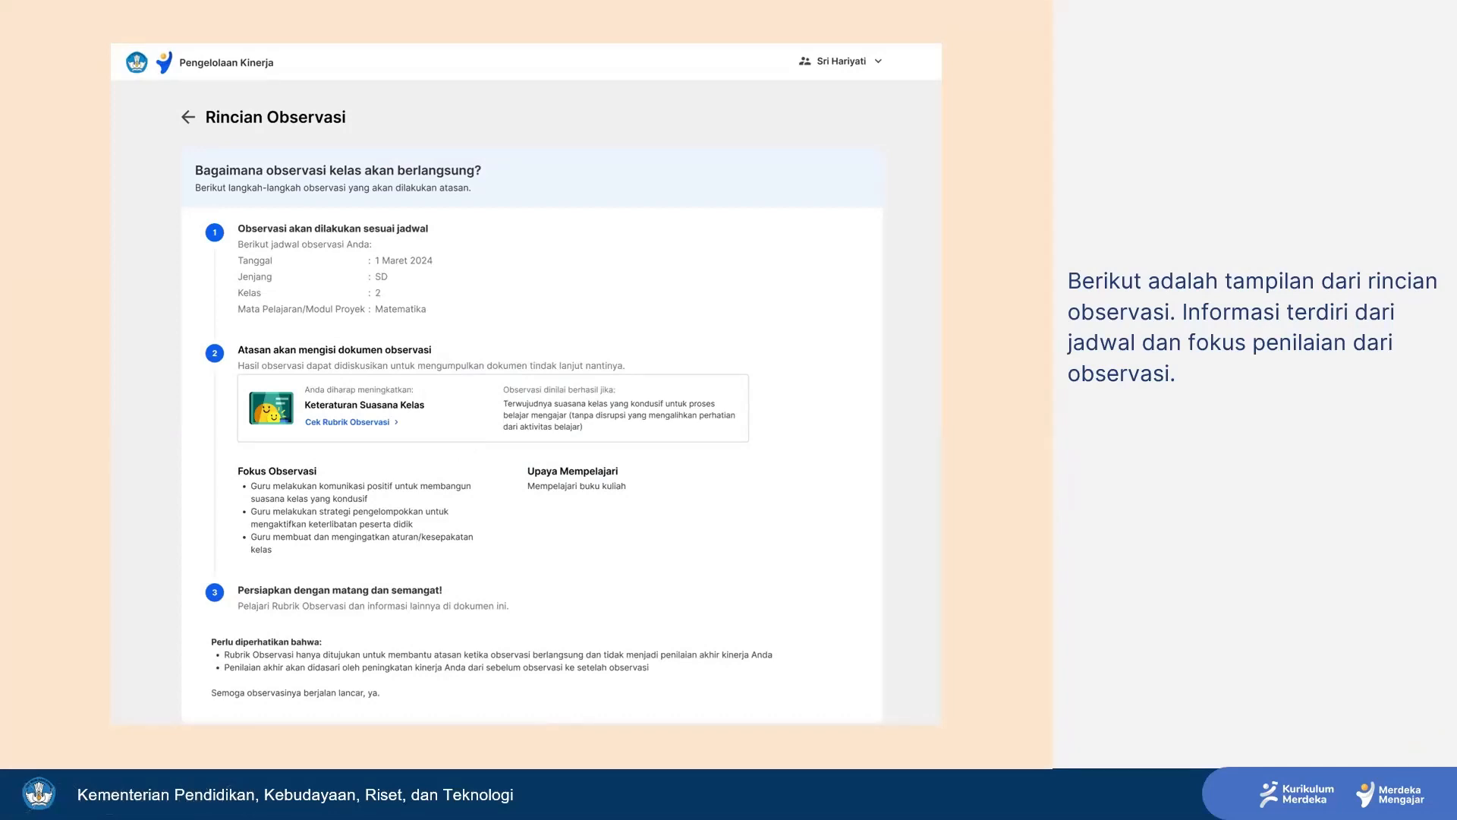
{"action": "left_click", "coordinate": [472, 393]}
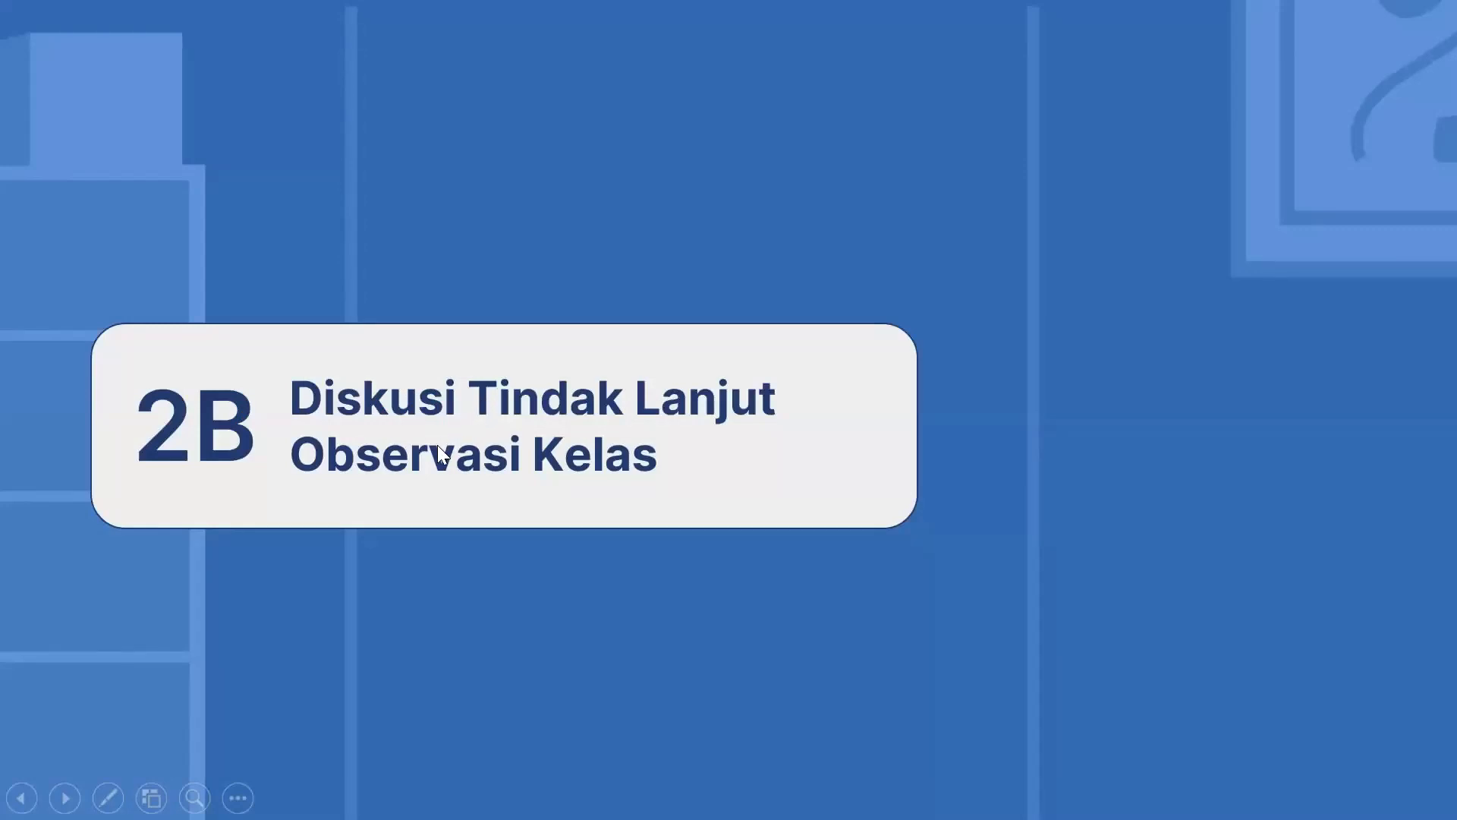
{"action": "left_click", "coordinate": [744, 413]}
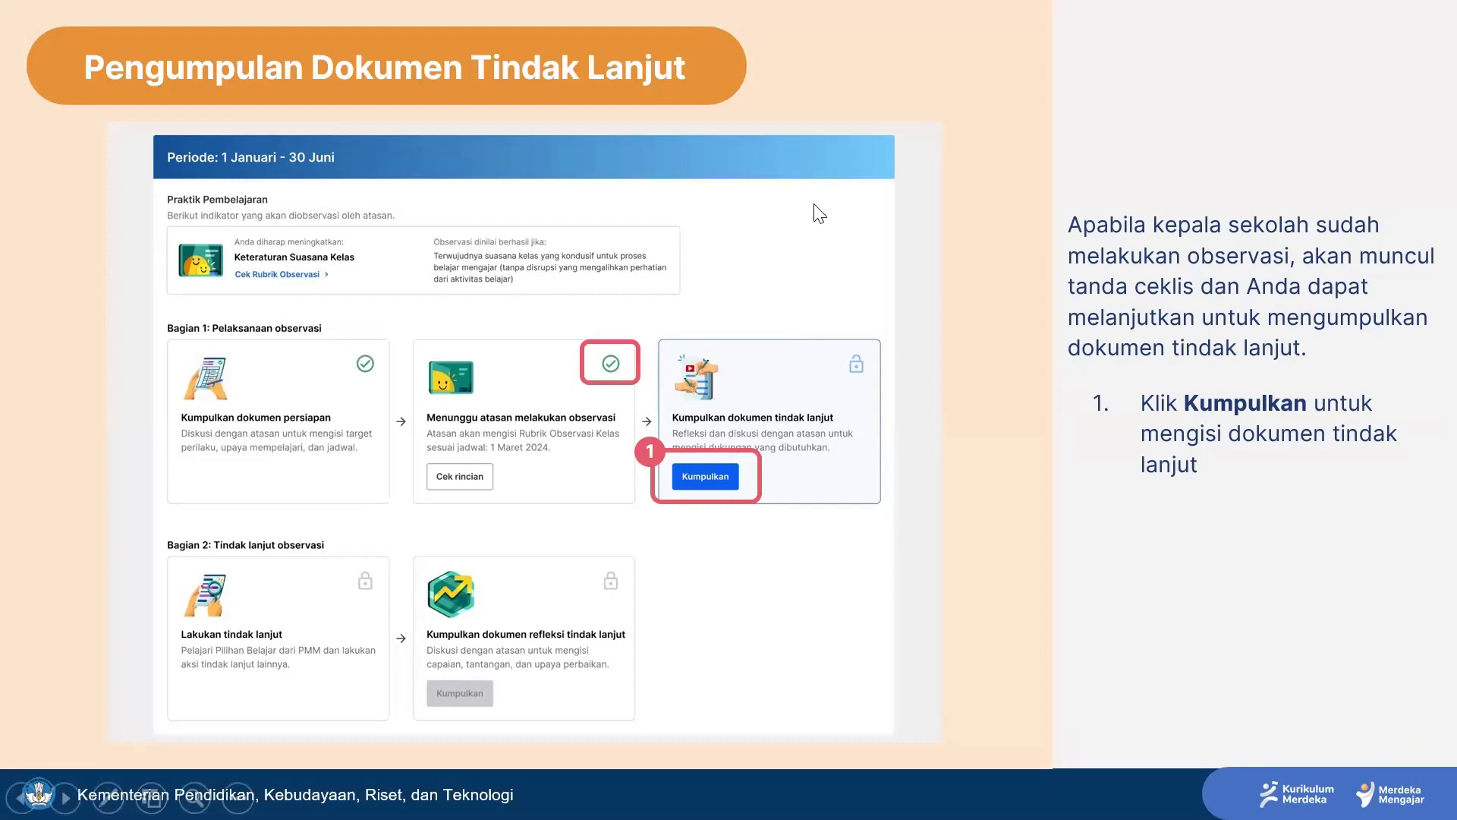
{"action": "left_click", "coordinate": [783, 225]}
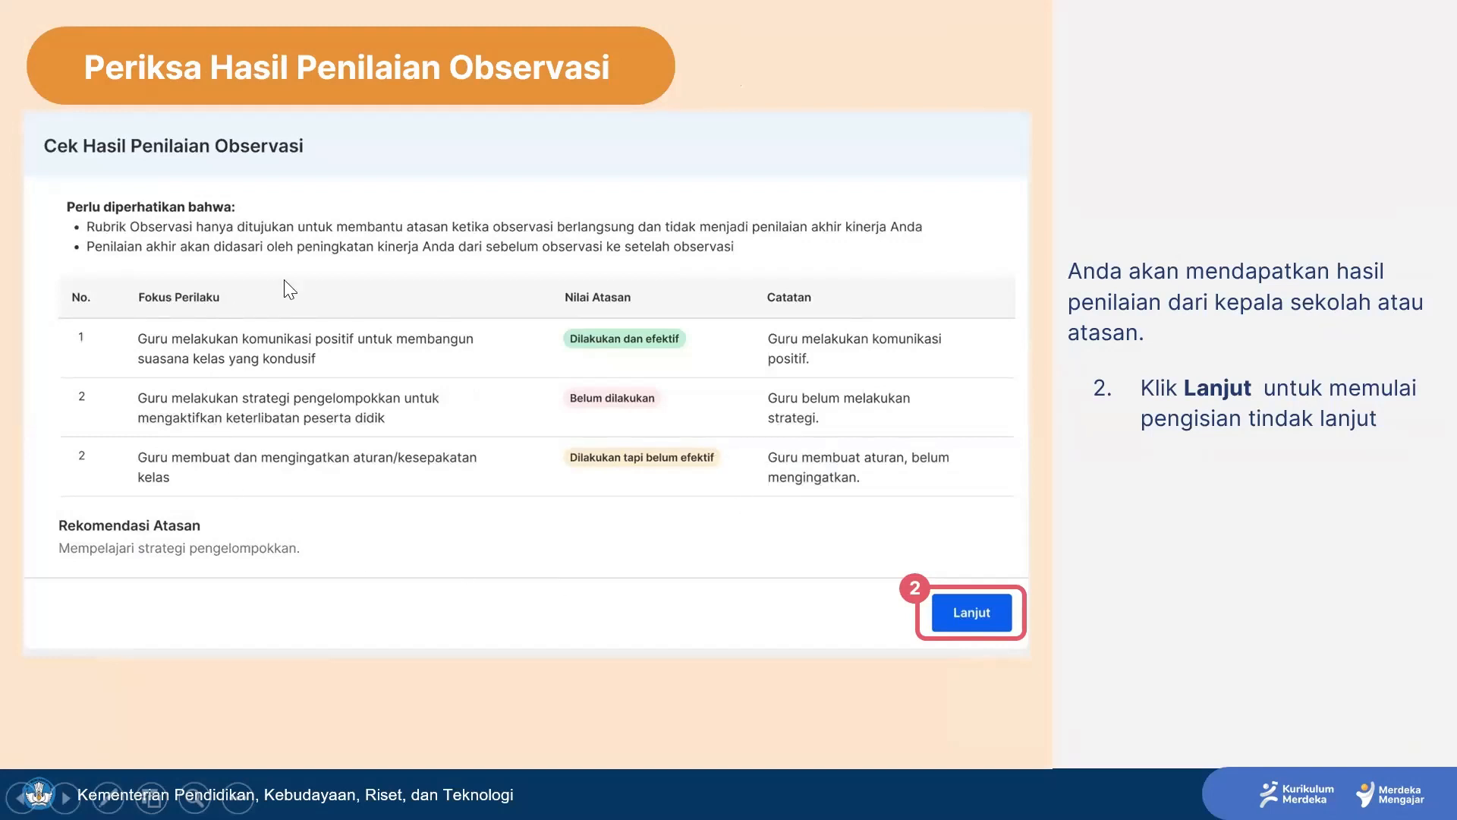
{"action": "left_click", "coordinate": [952, 355]}
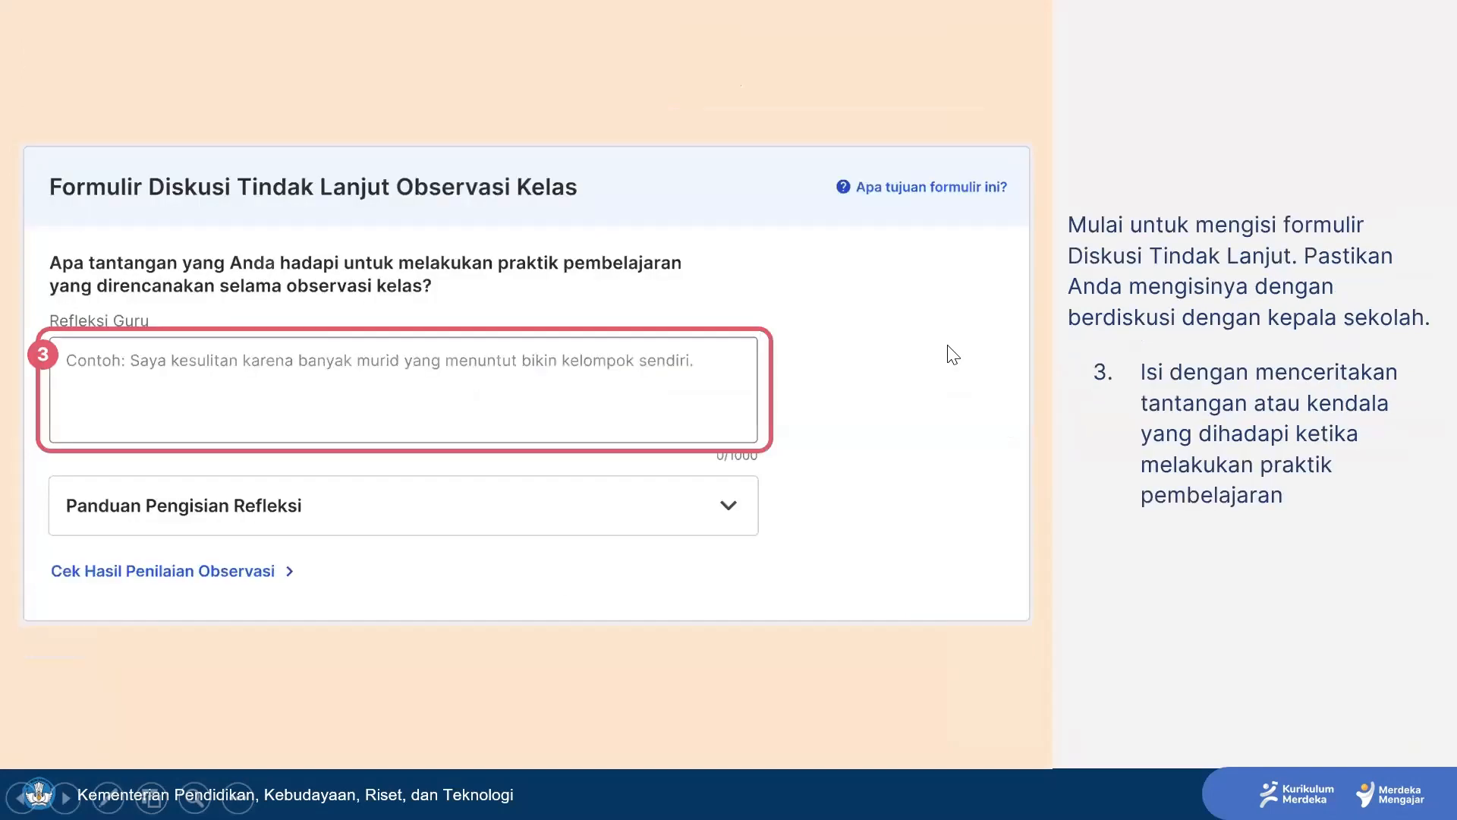